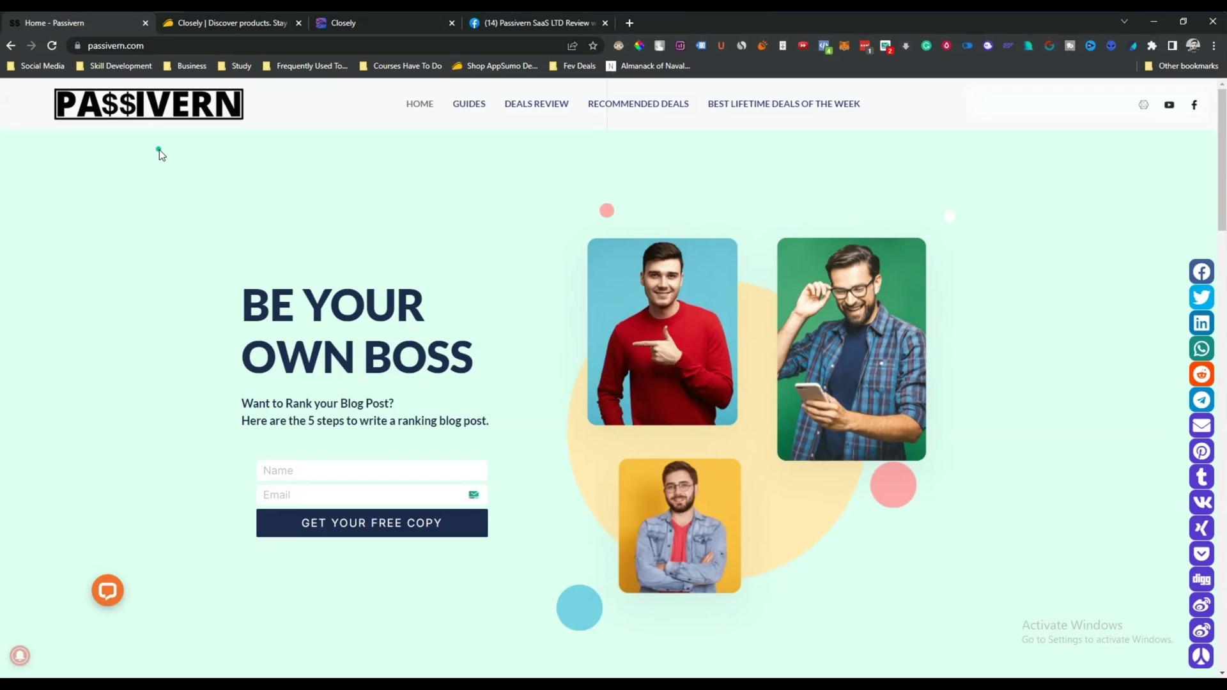
- Switch to the AppSumo tab showing Closely's $99.00 lifetime deal
{"action": "left_click", "coordinate": [228, 25]}
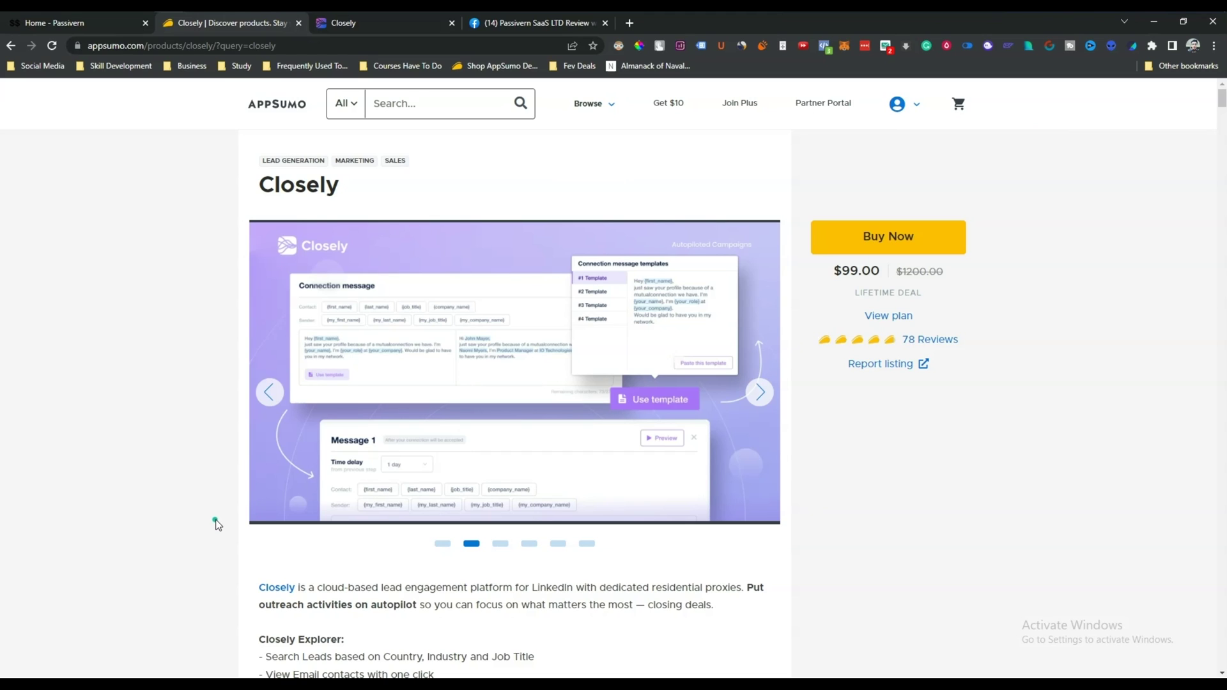
- Read the opening description sentence of the Closely listing
{"action": "scroll", "coordinate": [217, 525], "scroll_direction": "down", "scroll_amount": 1}
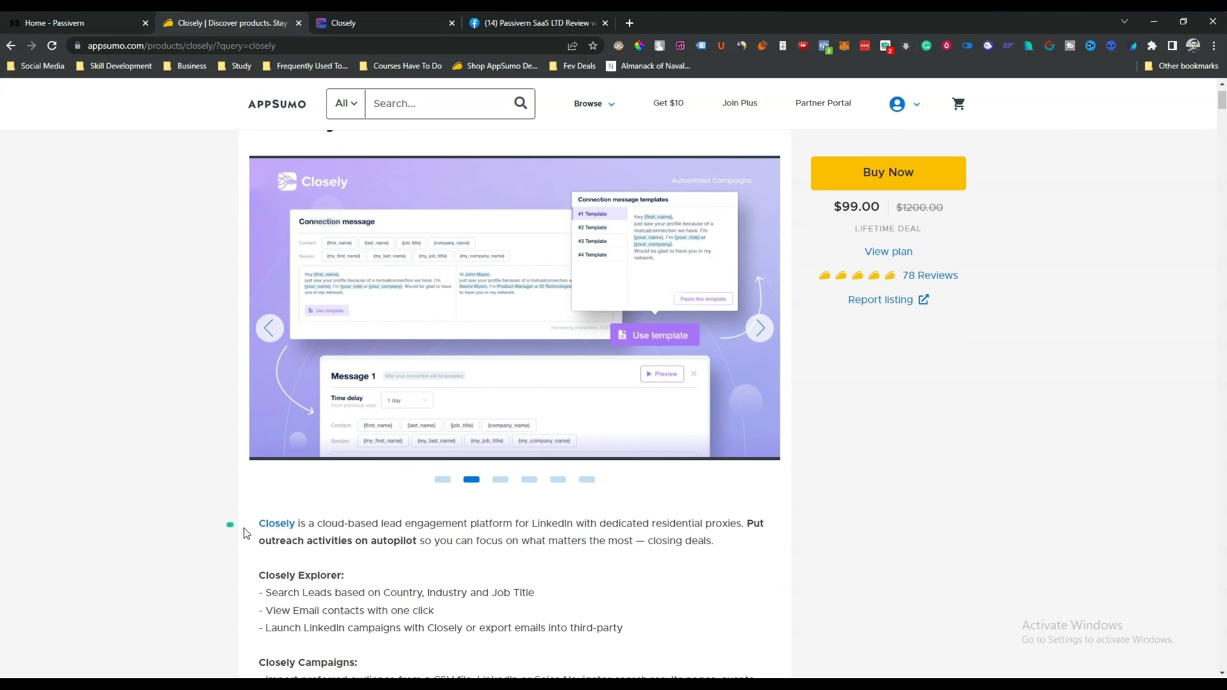
{"action": "left_click_drag", "start_coordinate": [261, 521], "coordinate": [745, 527]}
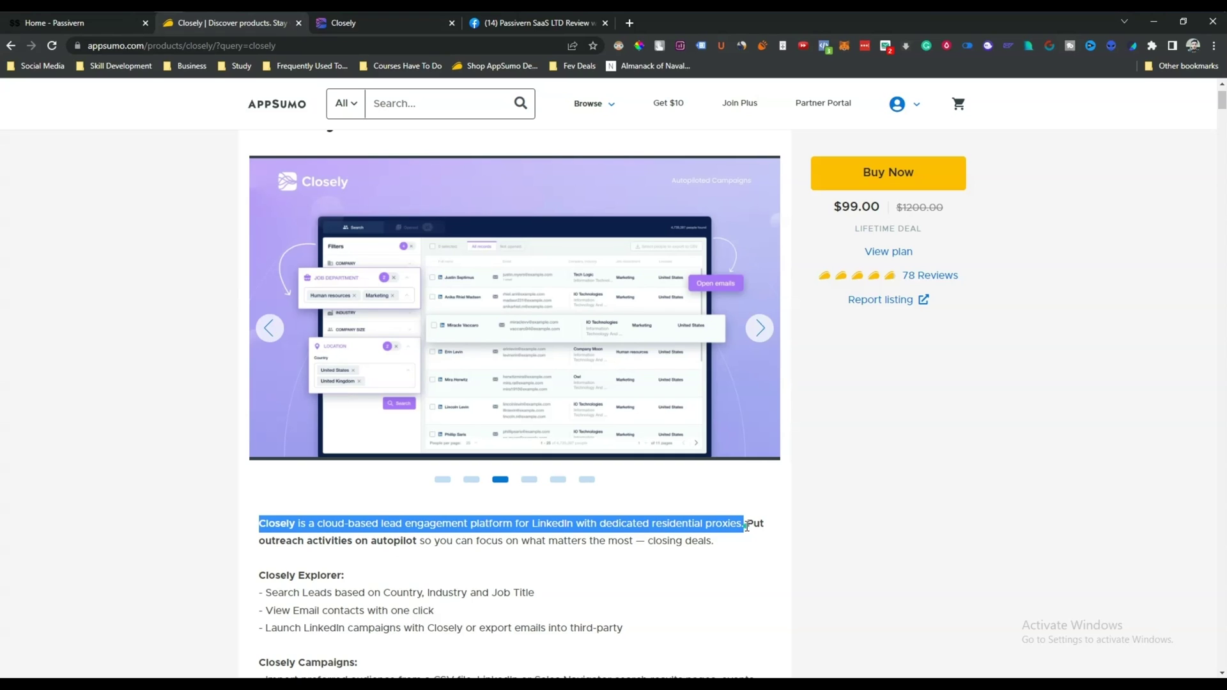
{"action": "left_click", "coordinate": [738, 523]}
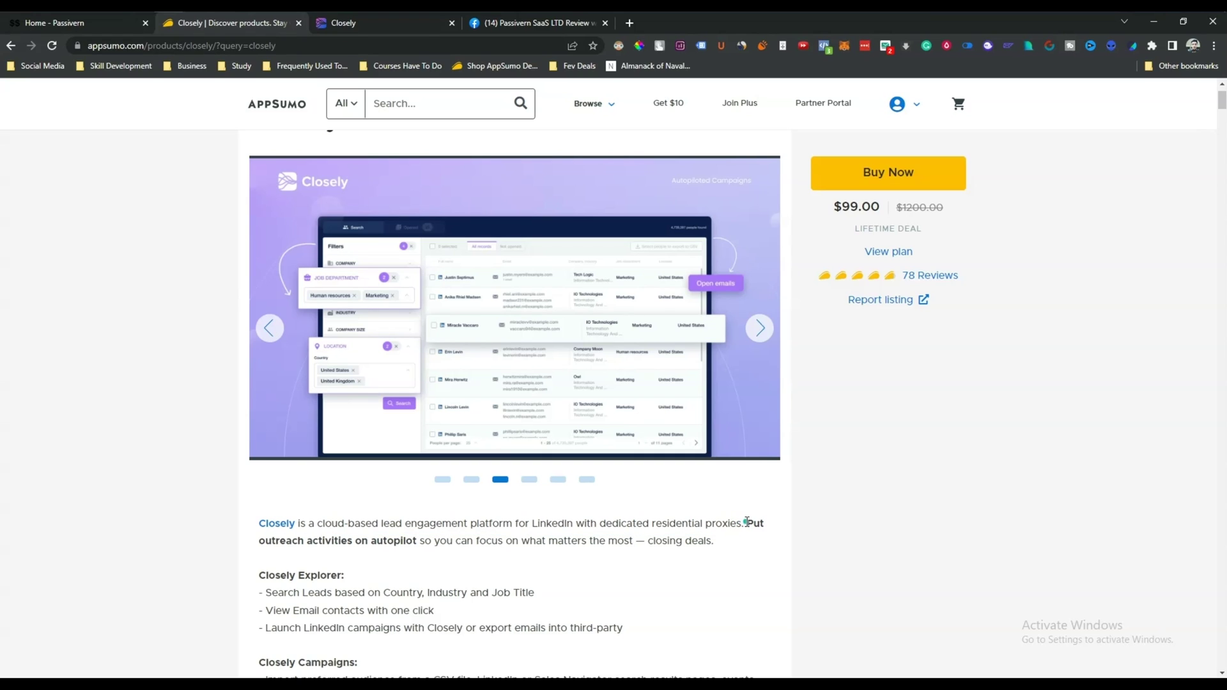
{"action": "left_click_drag", "start_coordinate": [746, 523], "coordinate": [230, 533]}
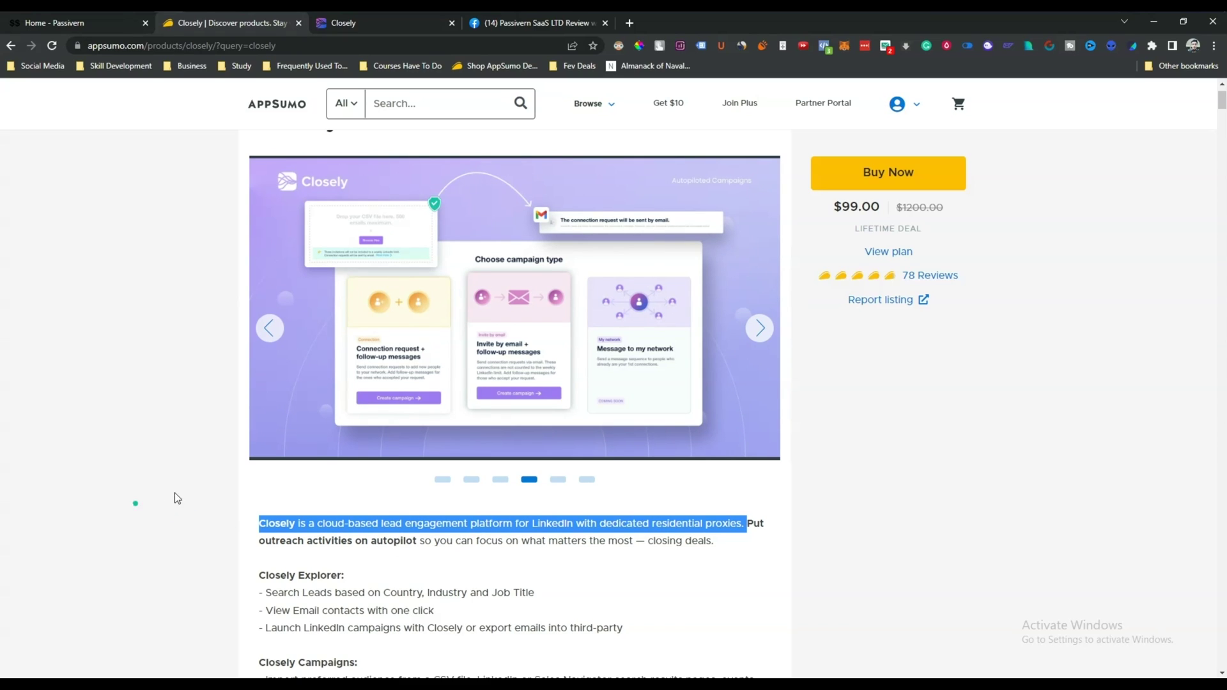
{"action": "left_click", "coordinate": [743, 522]}
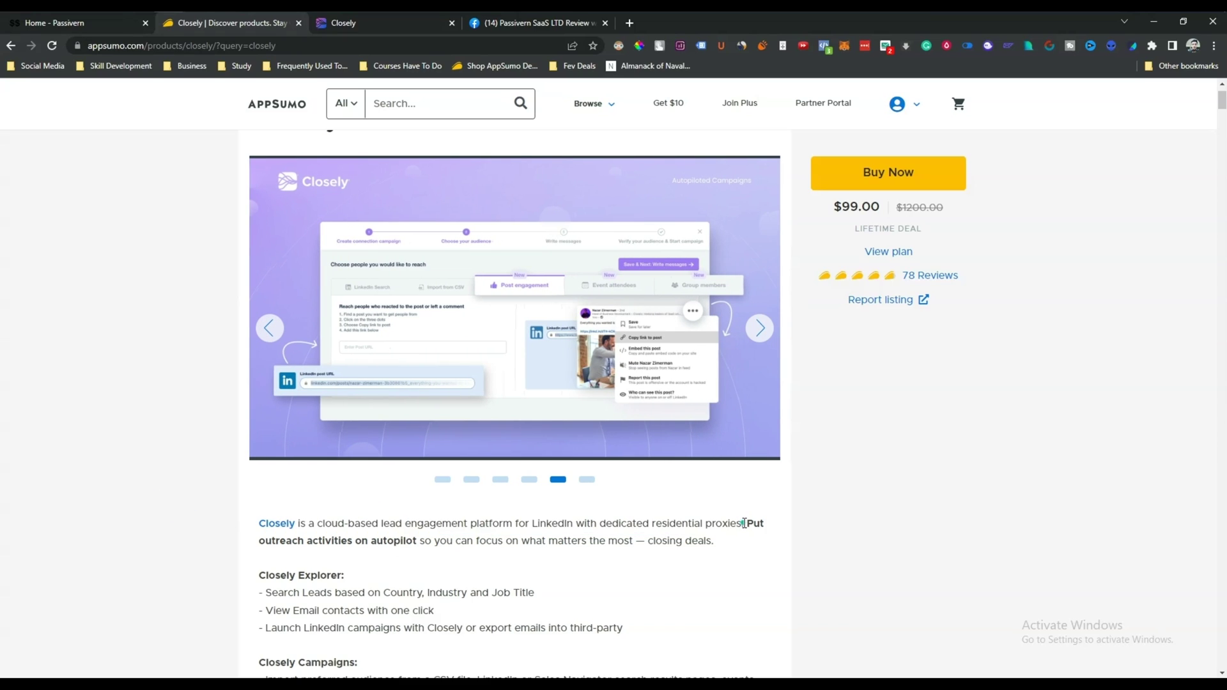
{"action": "left_click_drag", "start_coordinate": [743, 523], "coordinate": [254, 522]}
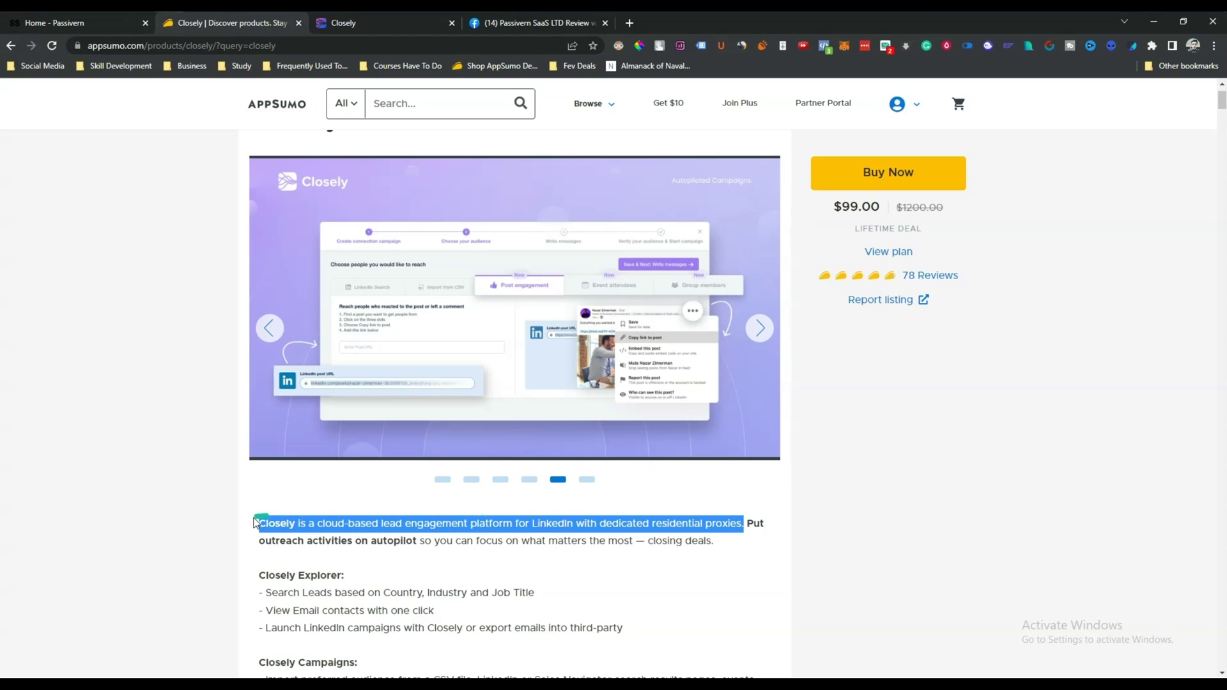
{"action": "left_click", "coordinate": [190, 505]}
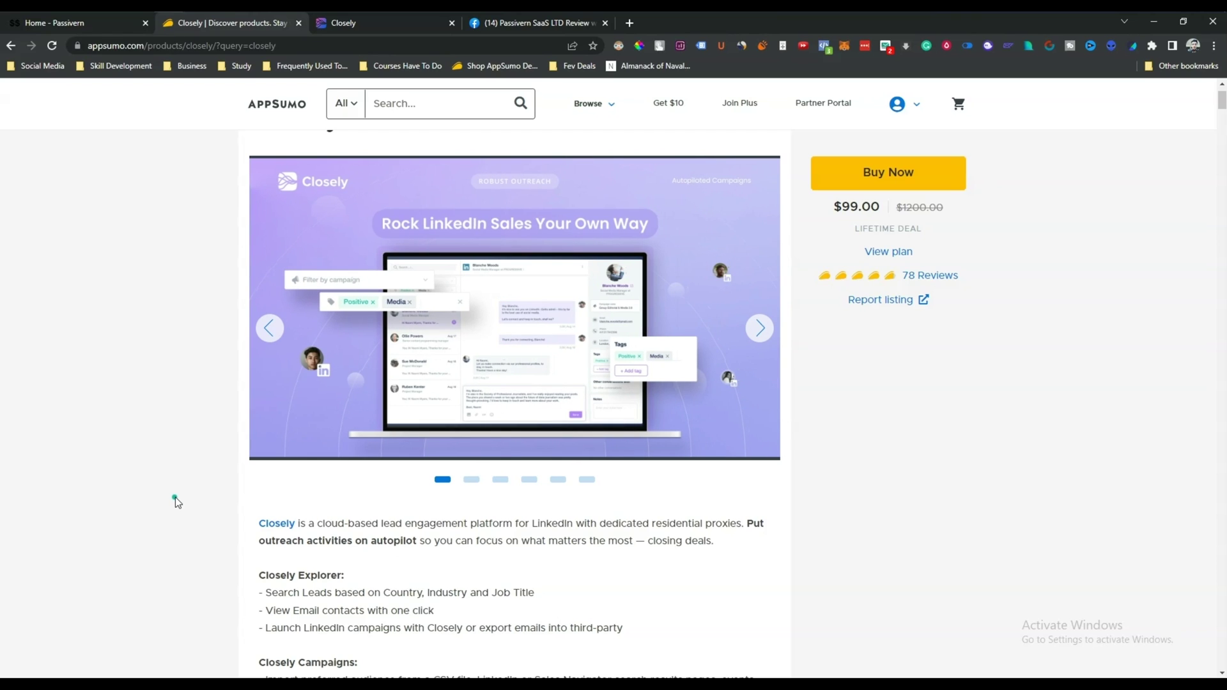
- Read the Search Leads and View Email contacts Explorer bullets, then continue to TL;DR and Plans
{"action": "scroll", "coordinate": [175, 497], "scroll_direction": "down", "scroll_amount": 5}
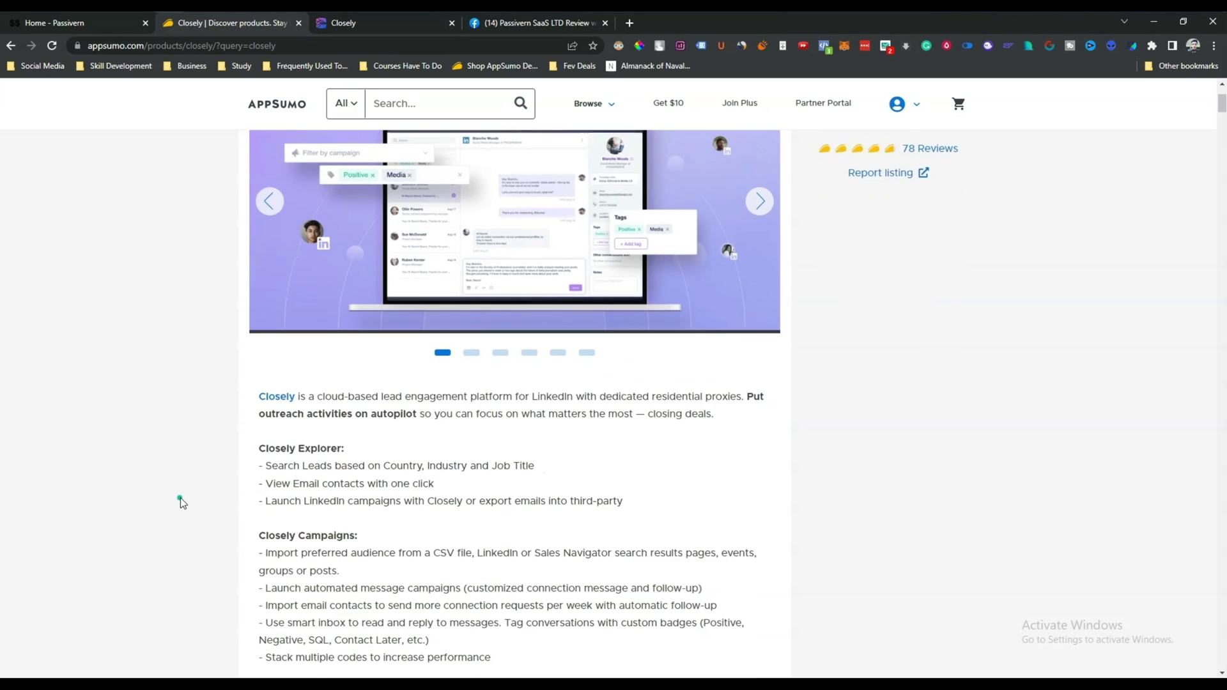
{"action": "left_click_drag", "start_coordinate": [266, 273], "coordinate": [541, 271]}
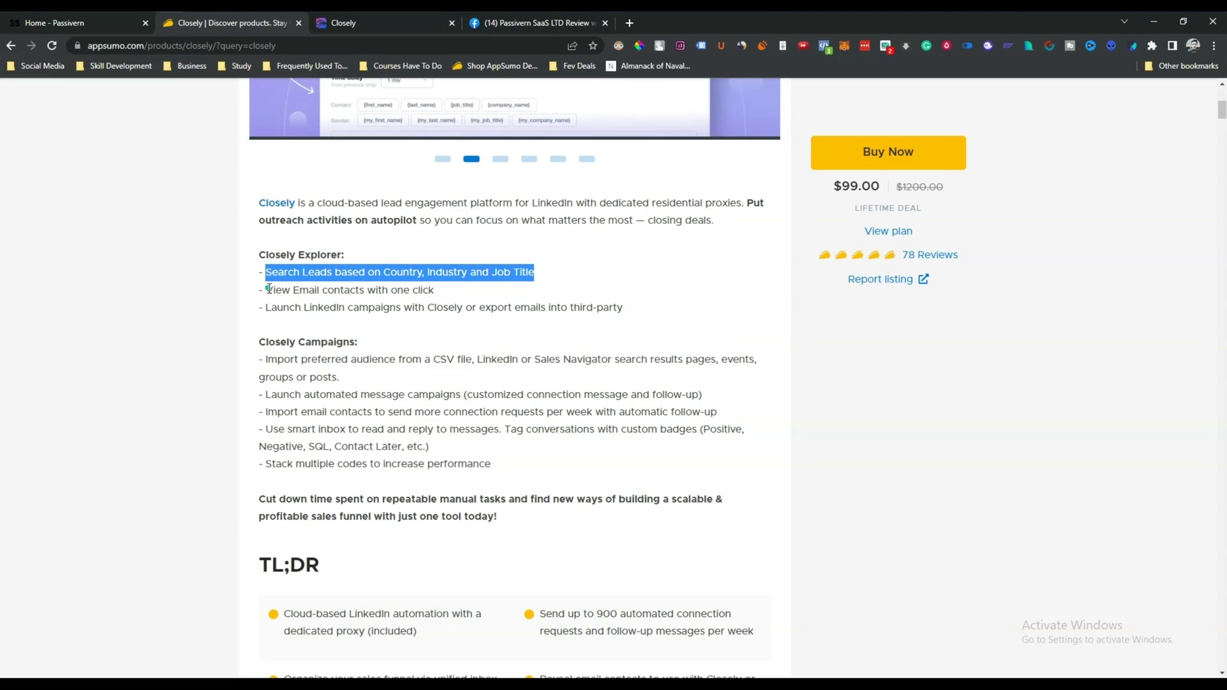
{"action": "left_click_drag", "start_coordinate": [267, 289], "coordinate": [633, 311]}
{"action": "left_click", "coordinate": [634, 311]}
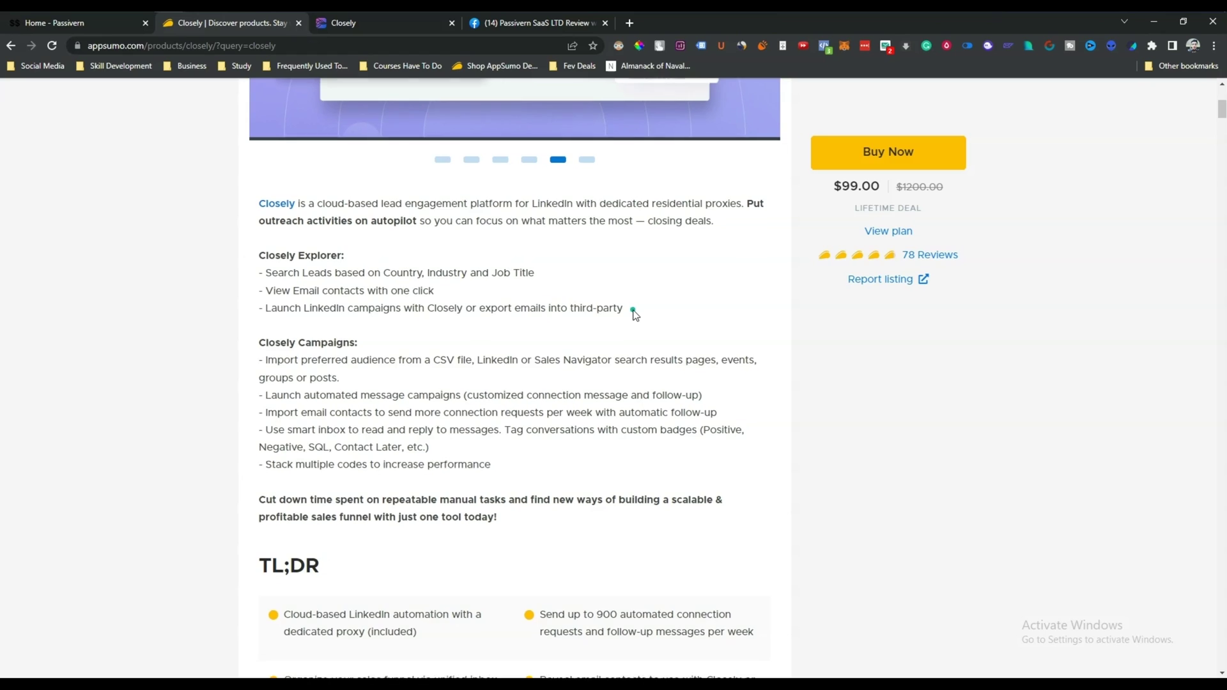
{"action": "scroll", "coordinate": [633, 311], "scroll_direction": "up", "scroll_amount": 5}
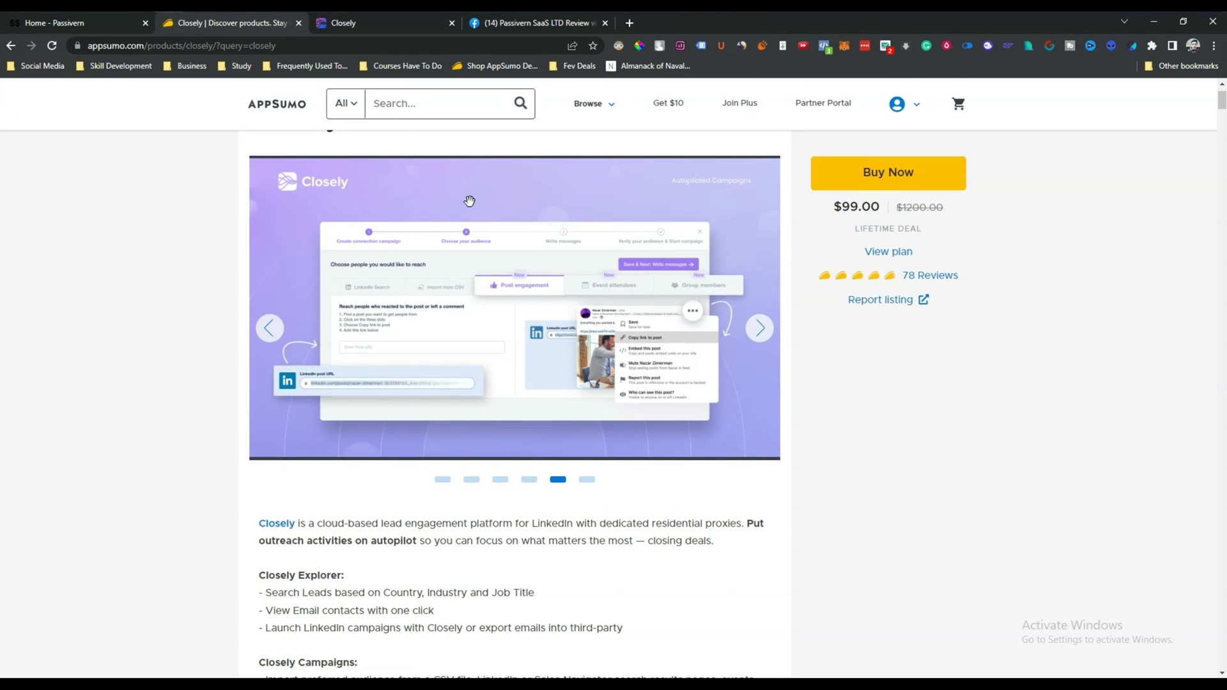
{"action": "scroll", "coordinate": [470, 201], "scroll_direction": "down", "scroll_amount": 10}
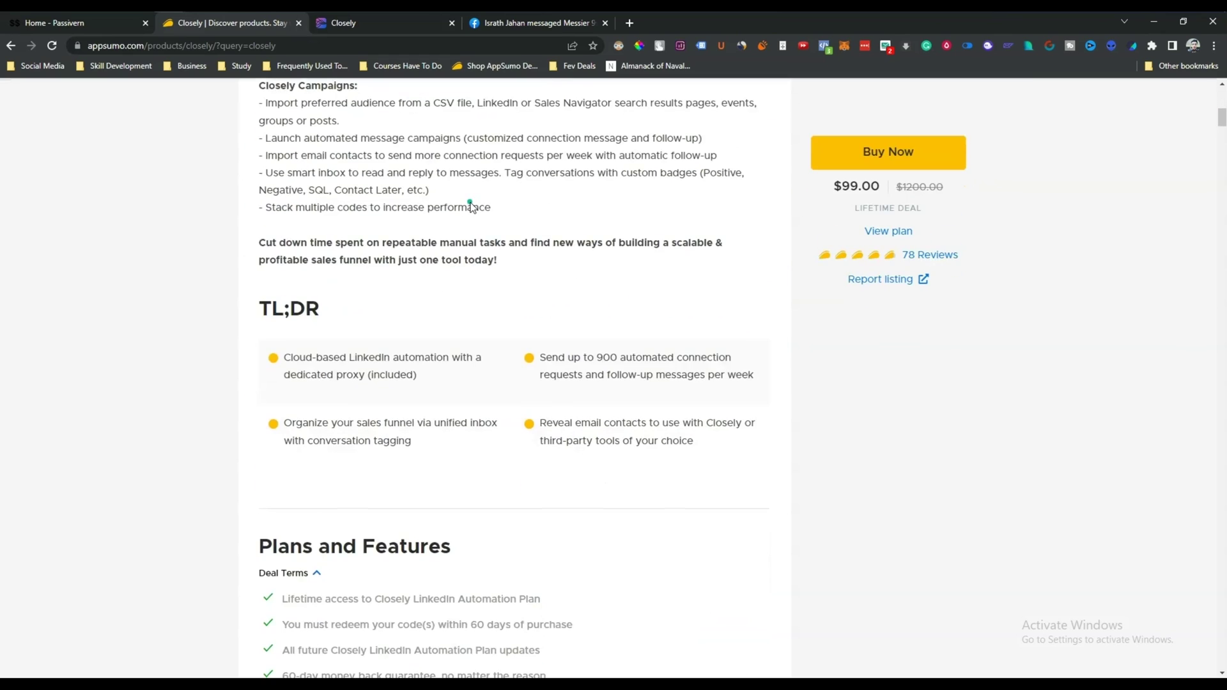
- Read the plan card's $99.00 one-time price against the $1200.00 value
{"action": "scroll", "coordinate": [470, 204], "scroll_direction": "down", "scroll_amount": 7}
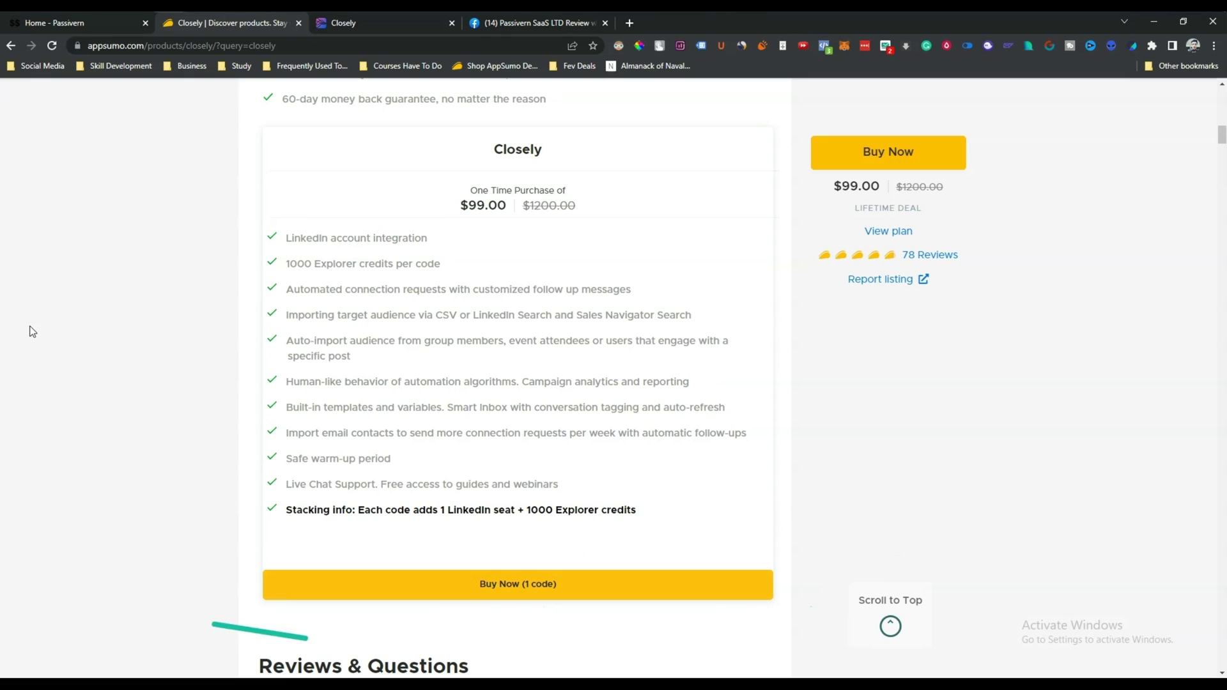
{"action": "left_click_drag", "start_coordinate": [467, 207], "coordinate": [578, 189]}
{"action": "double_click", "coordinate": [478, 191]}
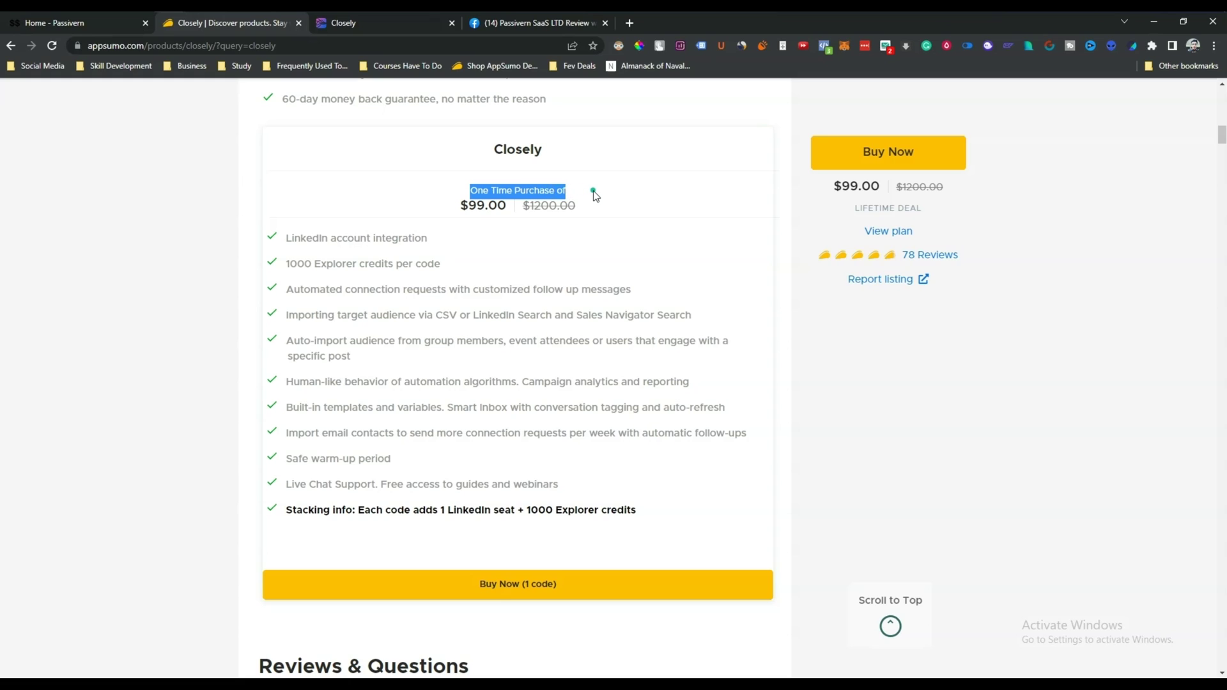
{"action": "left_click", "coordinate": [486, 181]}
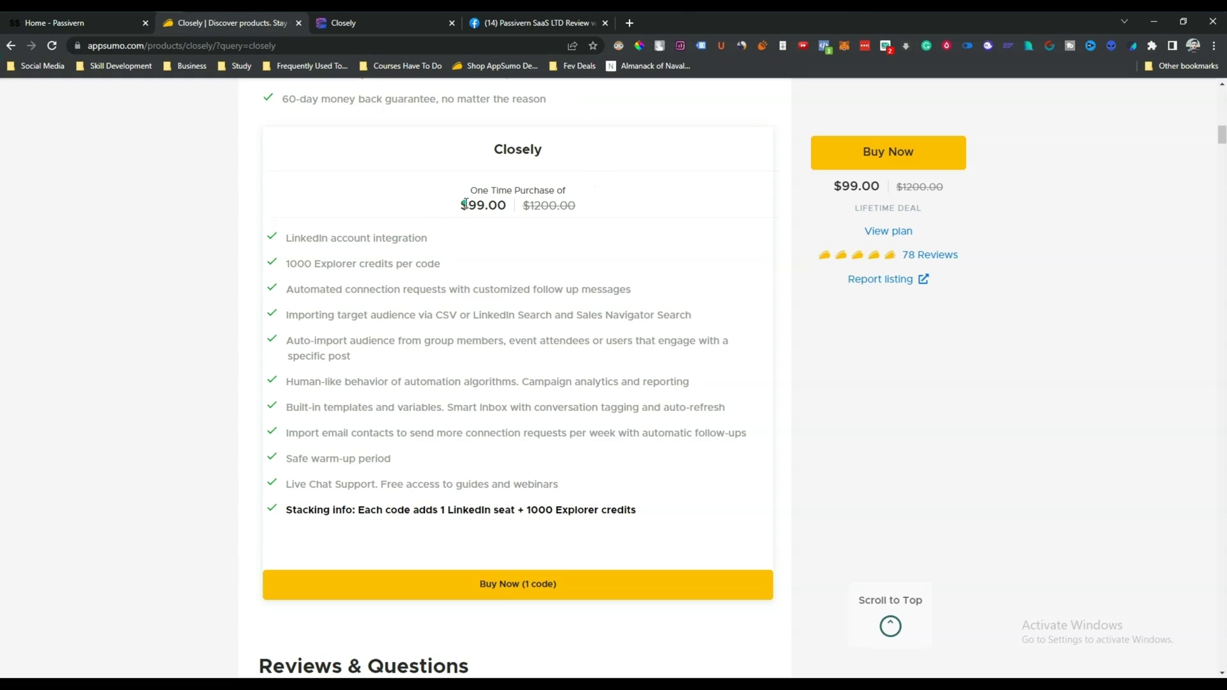
{"action": "left_click_drag", "start_coordinate": [463, 204], "coordinate": [595, 202]}
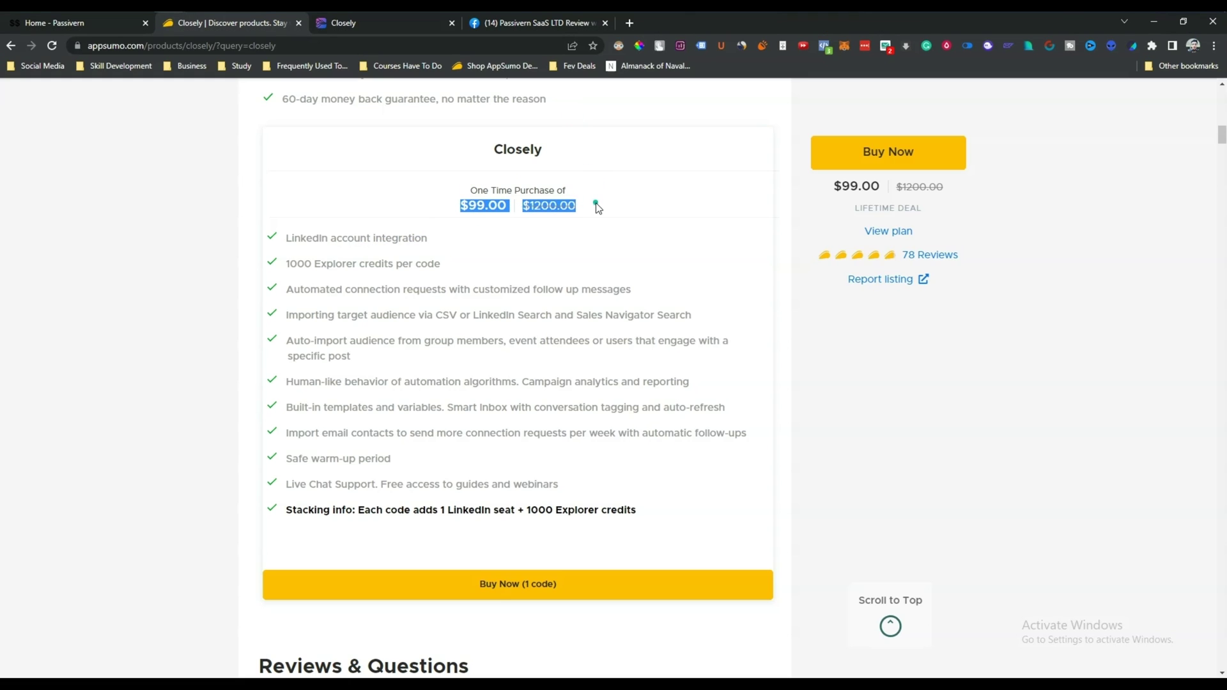
{"action": "left_click", "coordinate": [596, 203]}
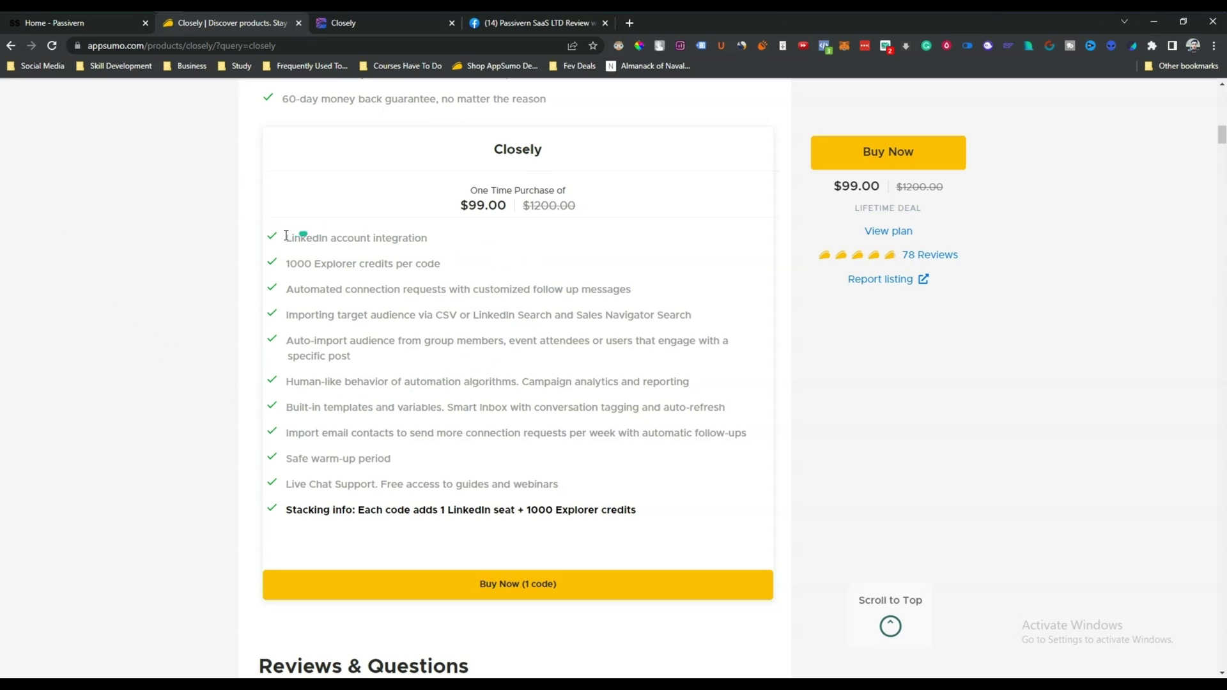
- Read the LinkedIn integration, 1000 Explorer credits per code, connection requests and audience import features
{"action": "left_click_drag", "start_coordinate": [288, 238], "coordinate": [438, 239]}
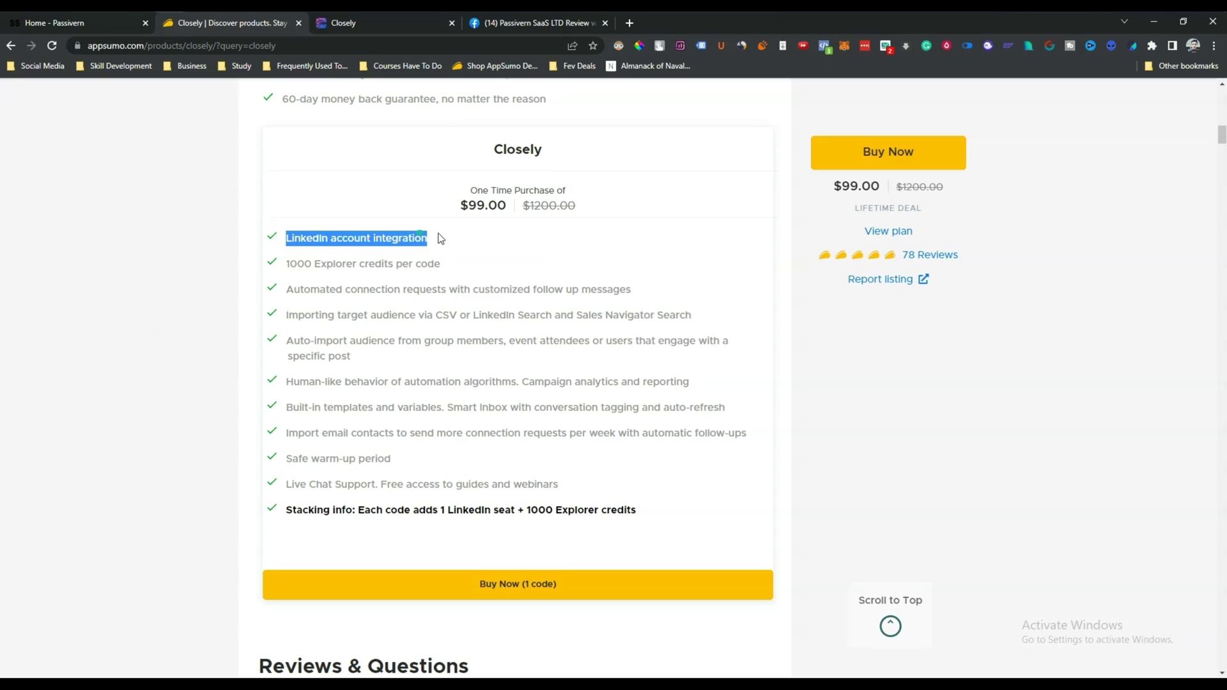
{"action": "left_click_drag", "start_coordinate": [286, 264], "coordinate": [446, 264]}
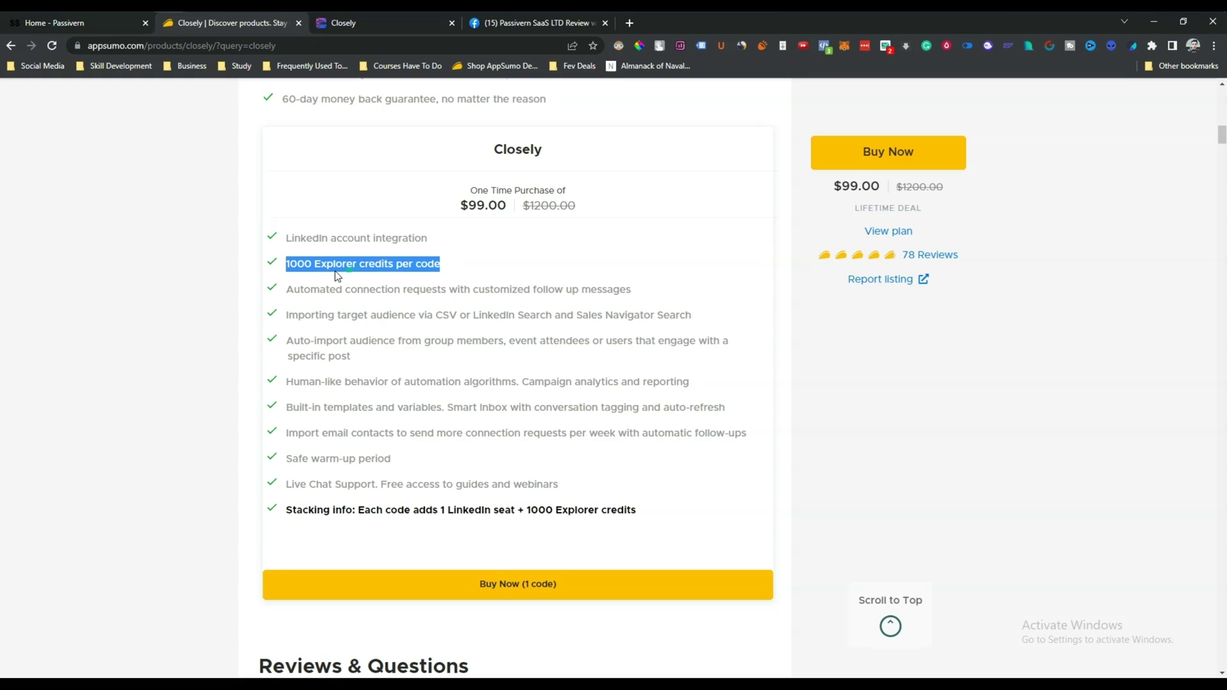
{"action": "left_click", "coordinate": [441, 266]}
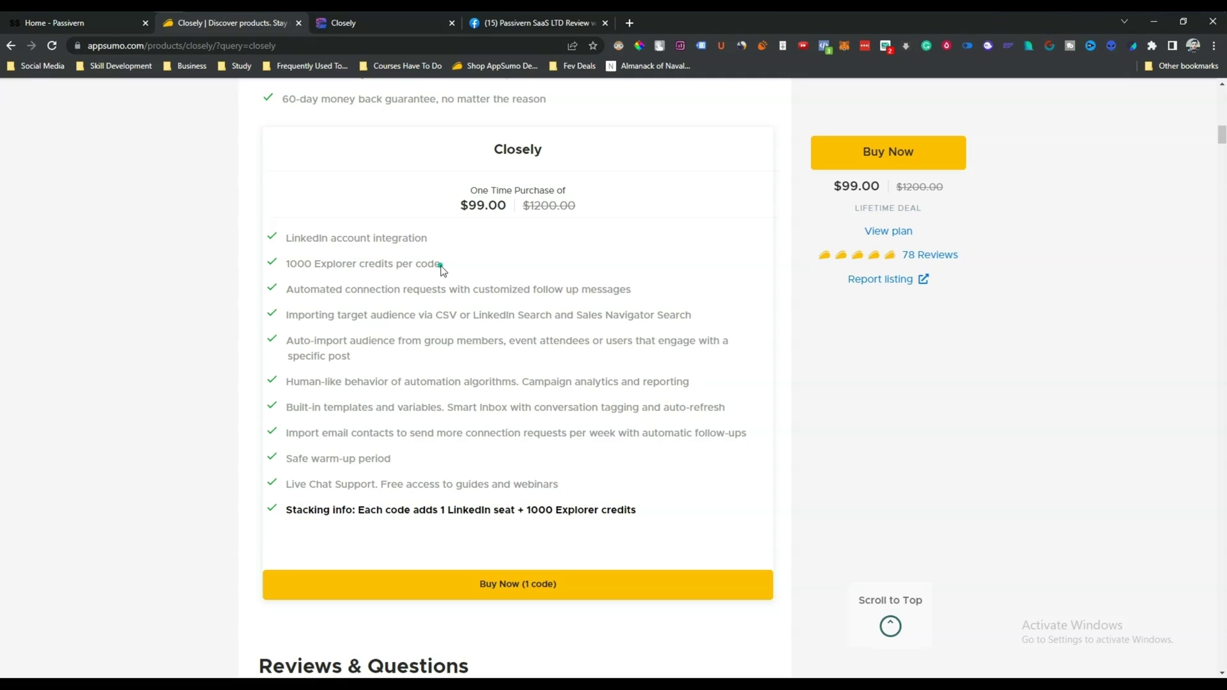
{"action": "left_click_drag", "start_coordinate": [288, 265], "coordinate": [456, 262]}
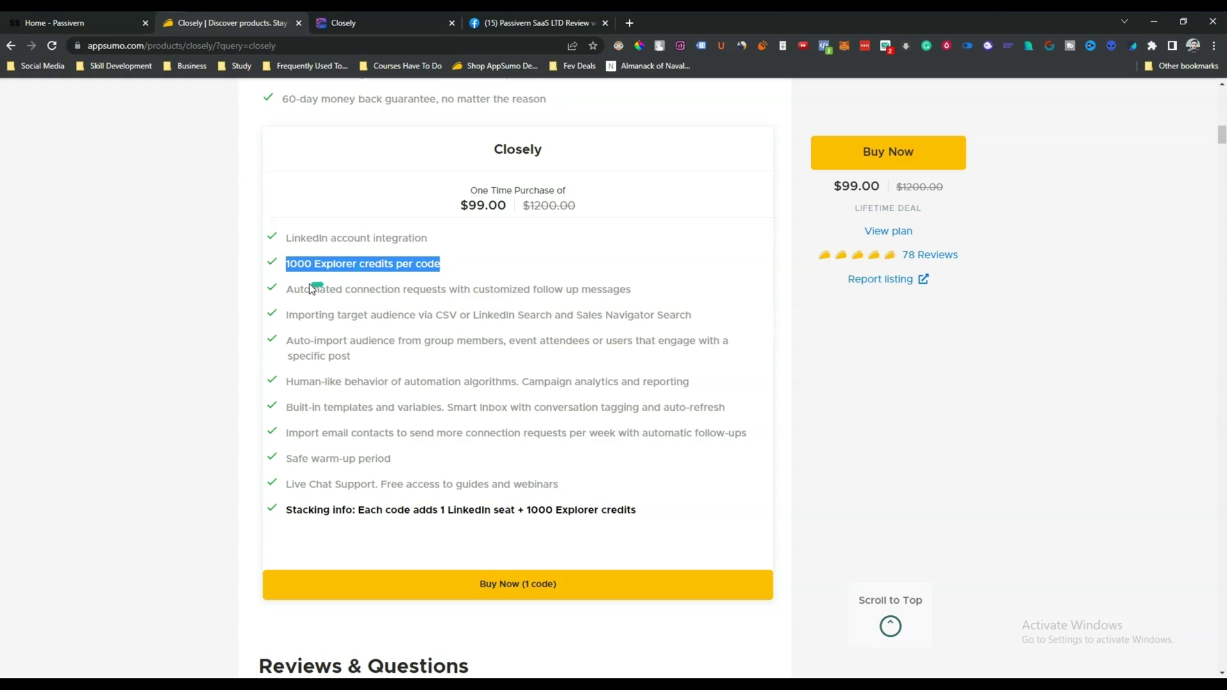
{"action": "left_click_drag", "start_coordinate": [287, 292], "coordinate": [639, 288]}
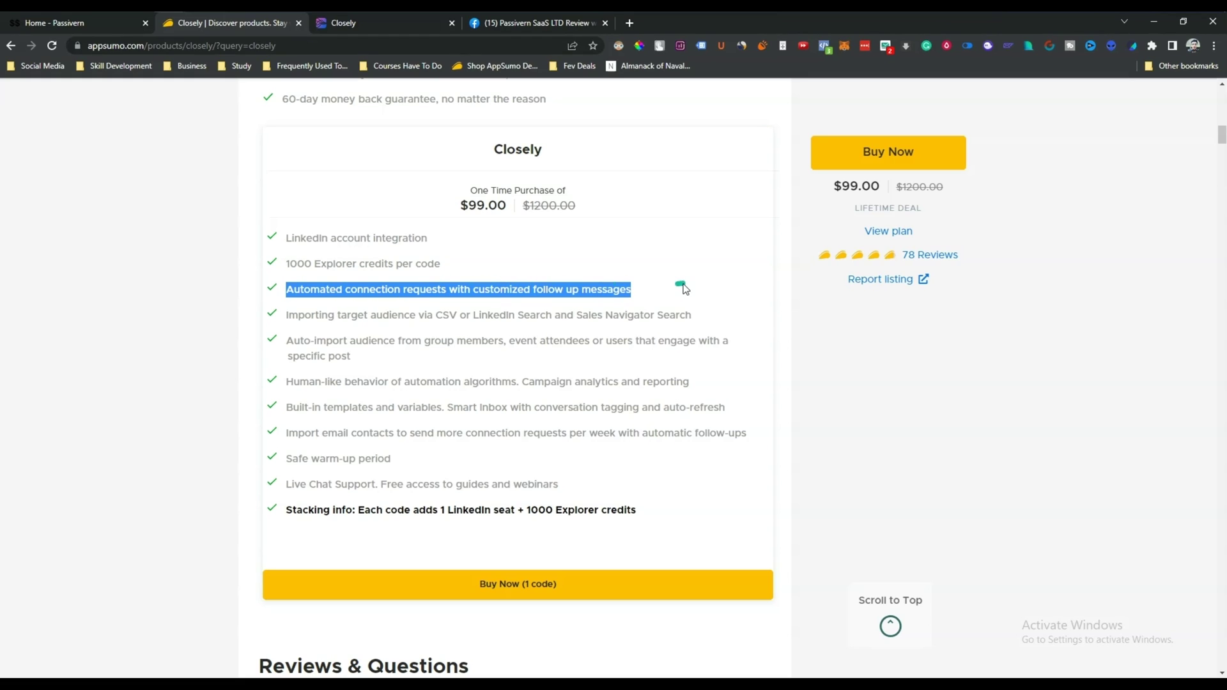
{"action": "left_click", "coordinate": [287, 318]}
{"action": "left_click_drag", "start_coordinate": [287, 317], "coordinate": [704, 318]}
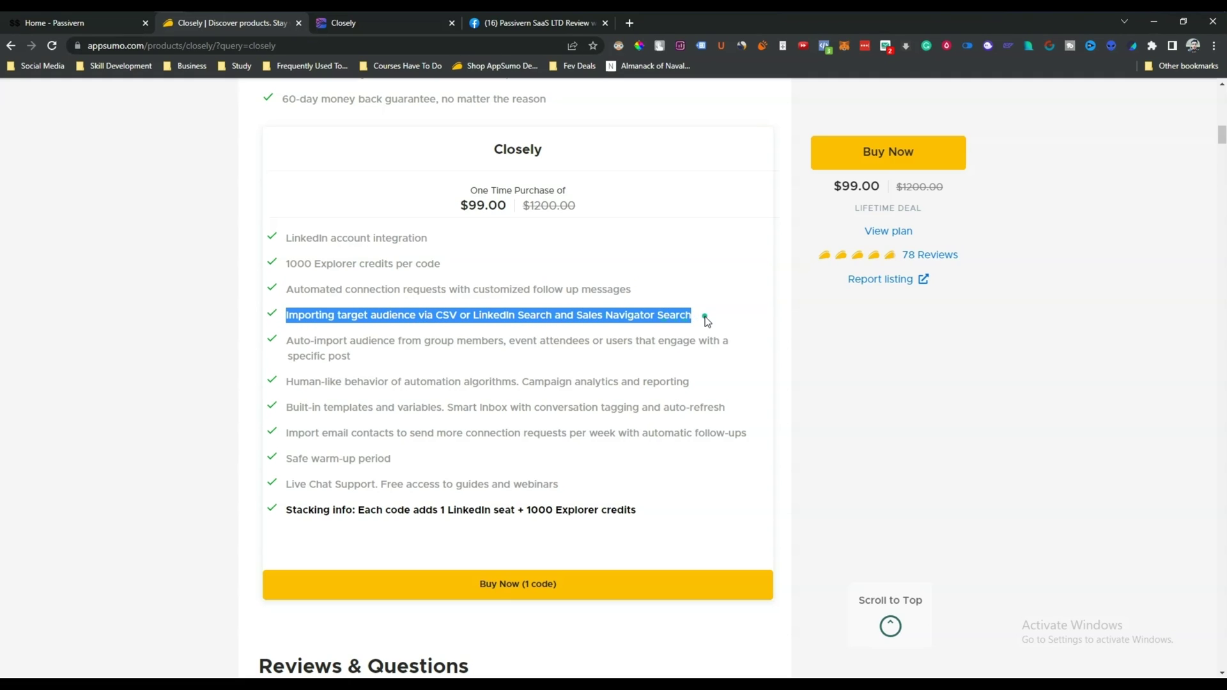
{"action": "left_click", "coordinate": [703, 318]}
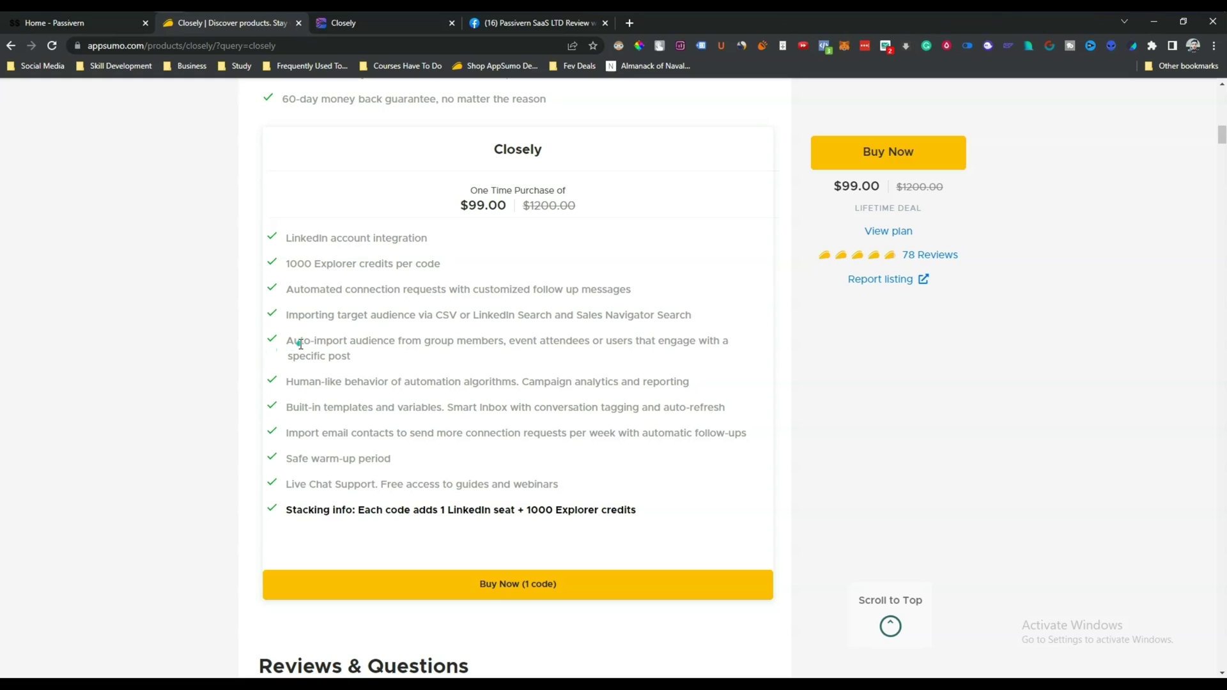
{"action": "left_click_drag", "start_coordinate": [294, 342], "coordinate": [704, 344]}
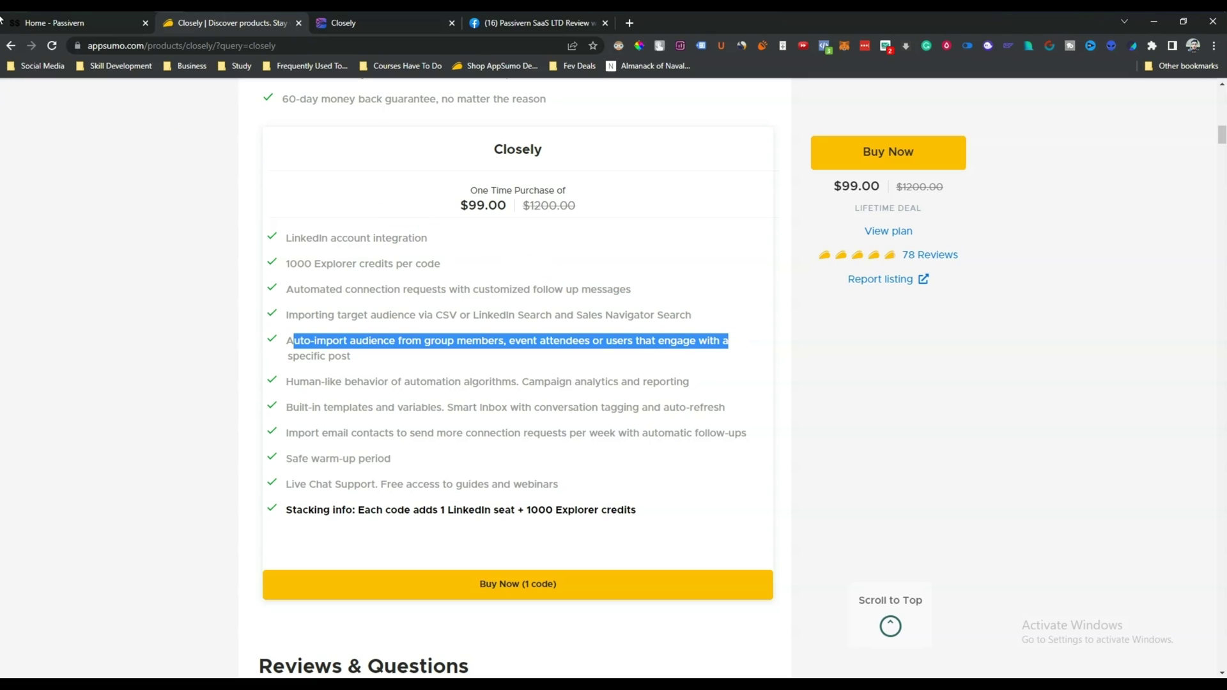
- Read the human-like behavior, templates, email import, warm-up, live chat and stacking lines
{"action": "left_click_drag", "start_coordinate": [293, 383], "coordinate": [343, 392]}
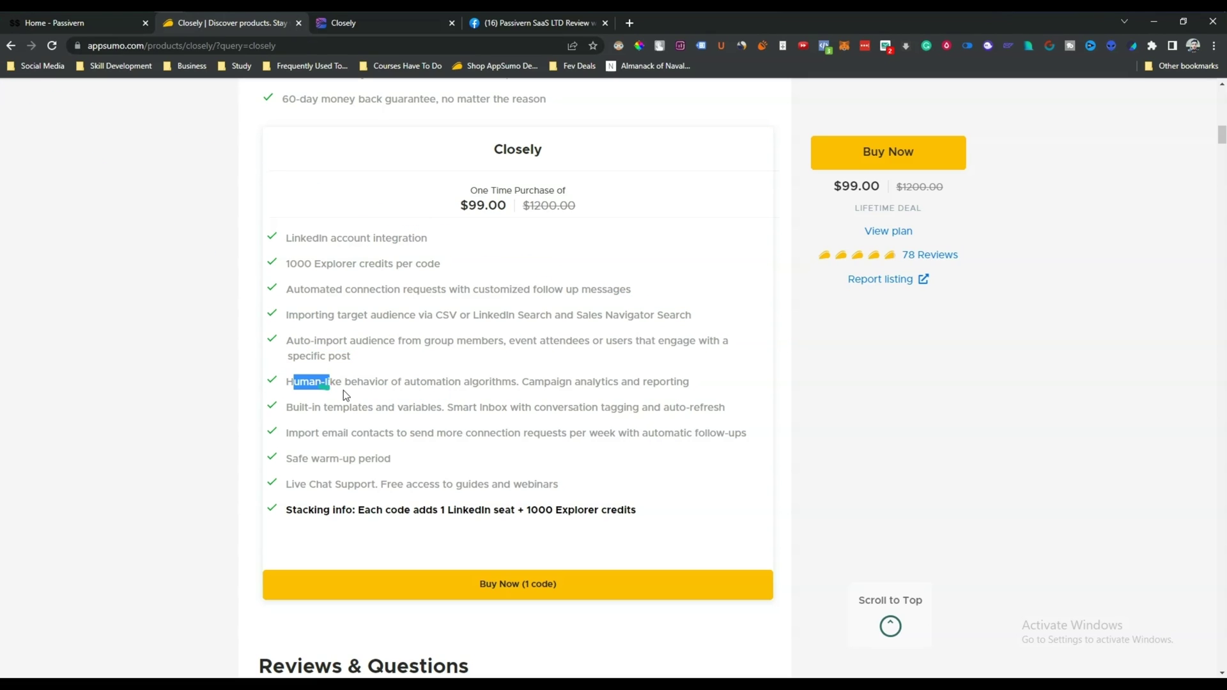
{"action": "left_click_drag", "start_coordinate": [418, 392], "coordinate": [693, 389]}
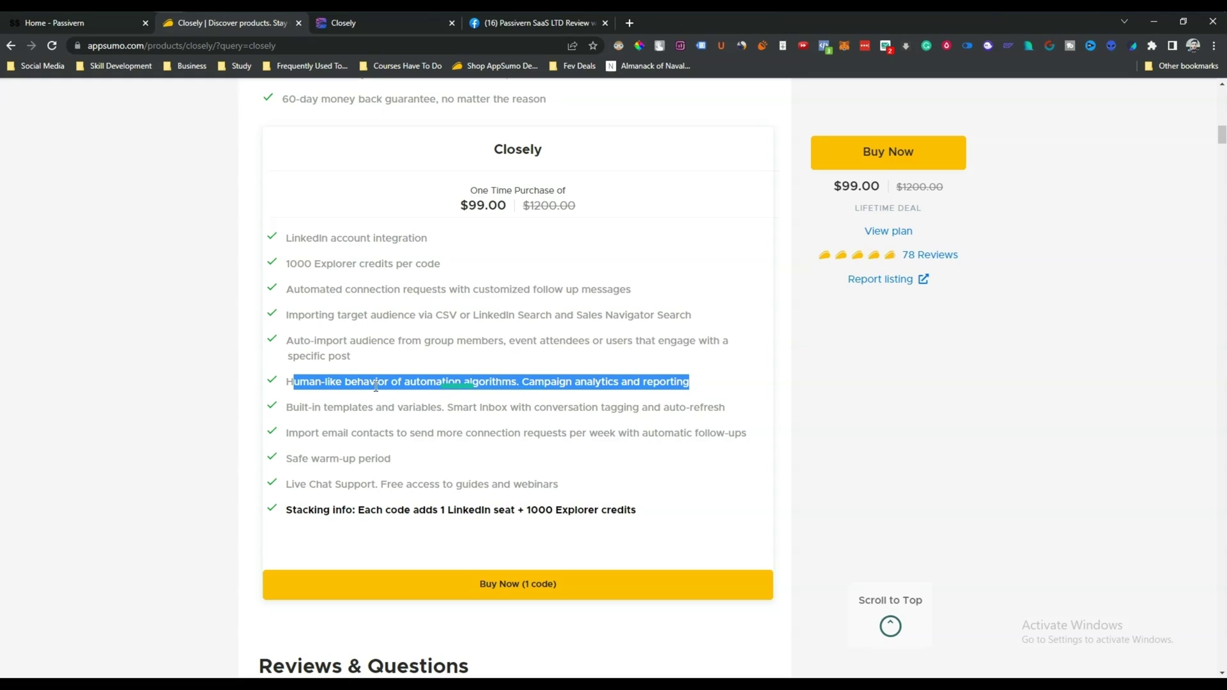
{"action": "left_click_drag", "start_coordinate": [286, 407], "coordinate": [735, 414]}
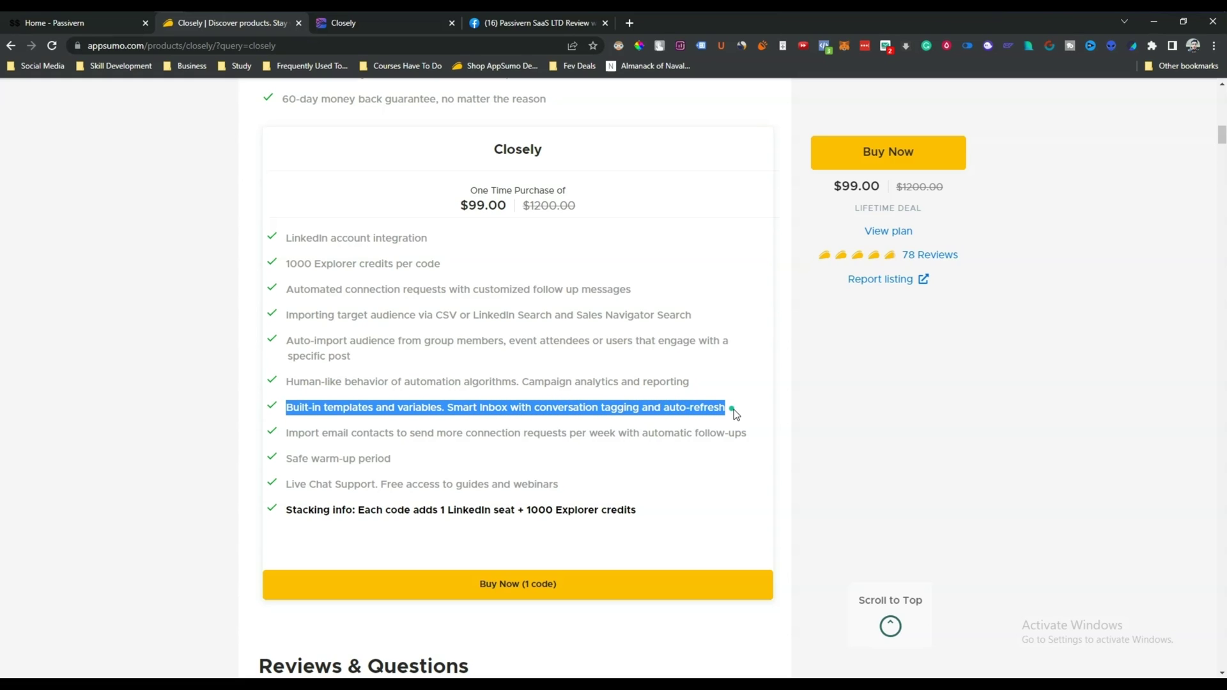
{"action": "left_click_drag", "start_coordinate": [287, 433], "coordinate": [761, 435]}
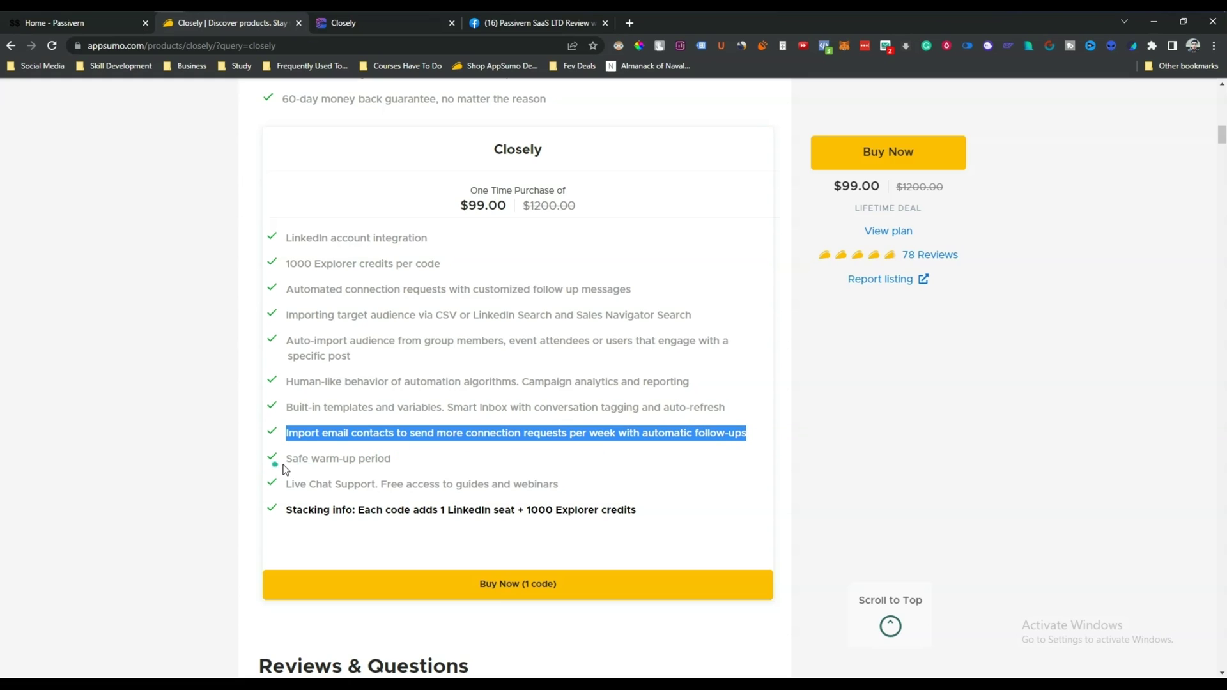
{"action": "left_click_drag", "start_coordinate": [285, 459], "coordinate": [390, 459]}
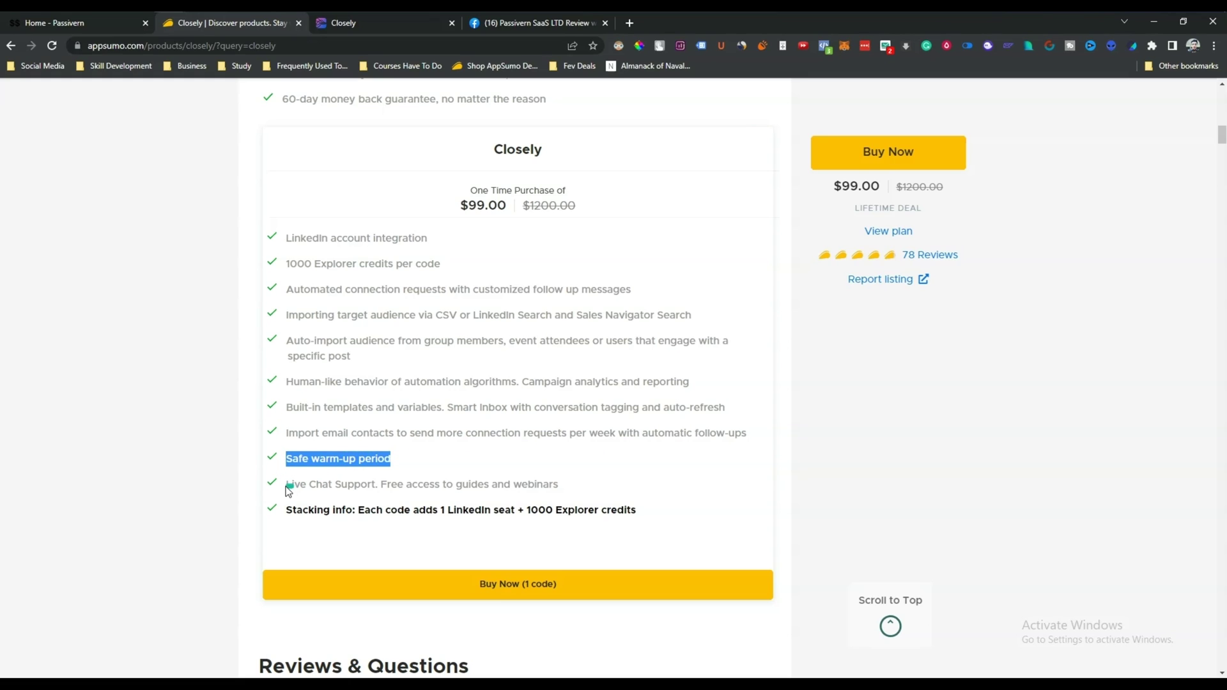
{"action": "left_click_drag", "start_coordinate": [285, 485], "coordinate": [549, 483]}
{"action": "left_click", "coordinate": [577, 486]}
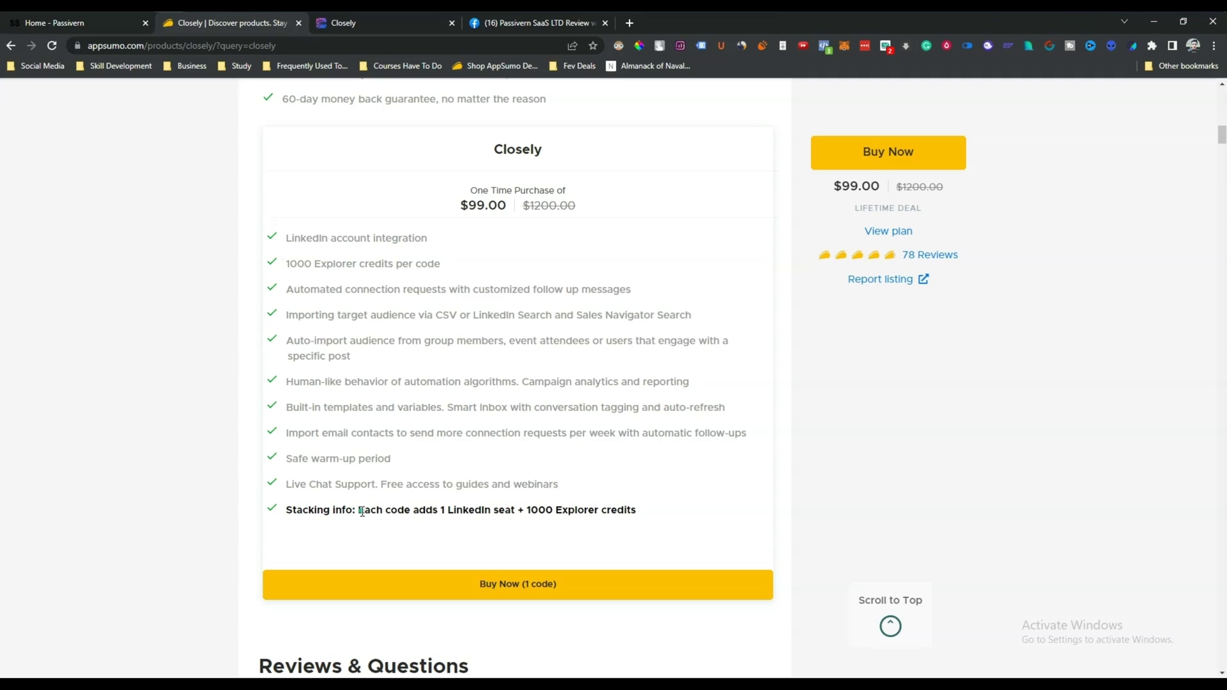
{"action": "left_click_drag", "start_coordinate": [393, 512], "coordinate": [652, 510]}
- Browse the Reviews & Questions section of the Closely listing
{"action": "left_click", "coordinate": [651, 511]}
{"action": "scroll", "coordinate": [631, 502], "scroll_direction": "down", "scroll_amount": 1}
{"action": "scroll", "coordinate": [632, 502], "scroll_direction": "down", "scroll_amount": 4}
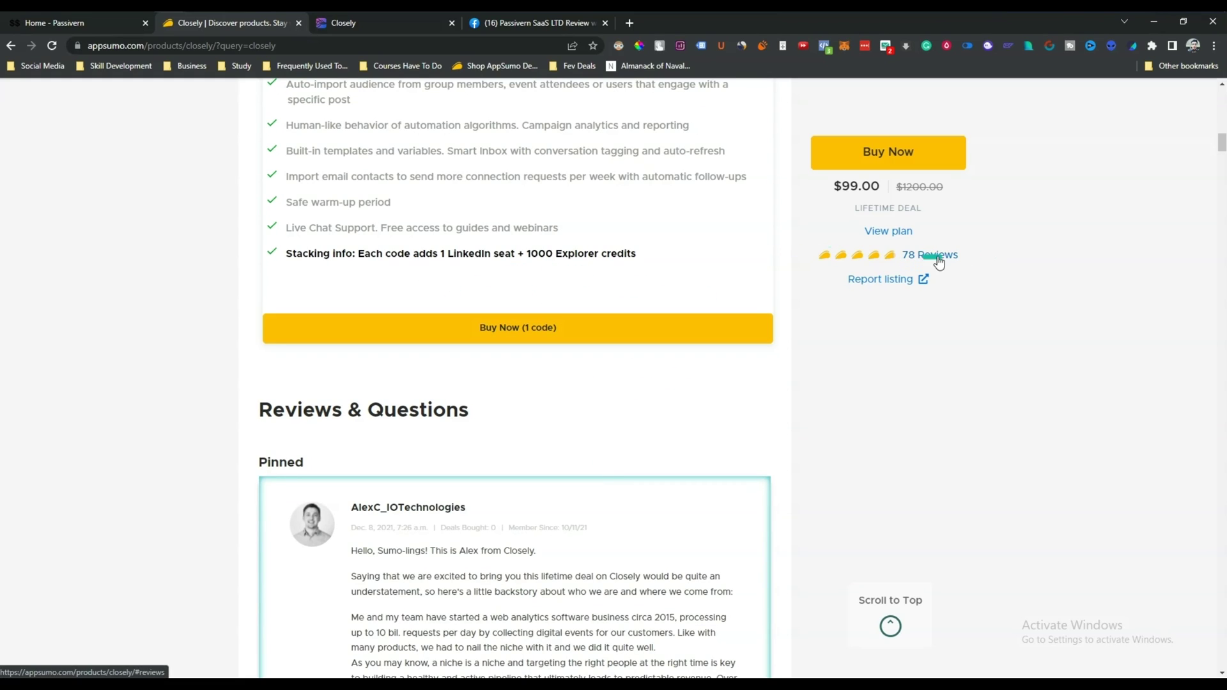
{"action": "scroll", "coordinate": [855, 257], "scroll_direction": "up", "scroll_amount": 15}
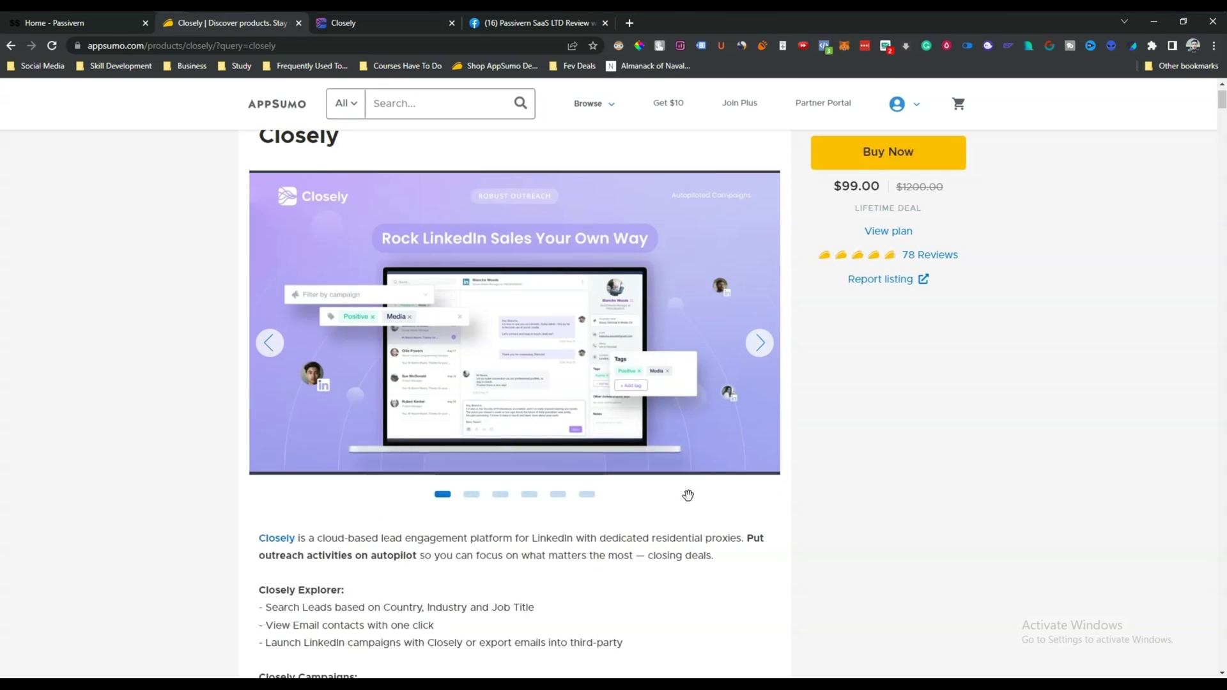
{"action": "left_click_drag", "start_coordinate": [261, 186], "coordinate": [363, 176]}
{"action": "left_click", "coordinate": [363, 177]}
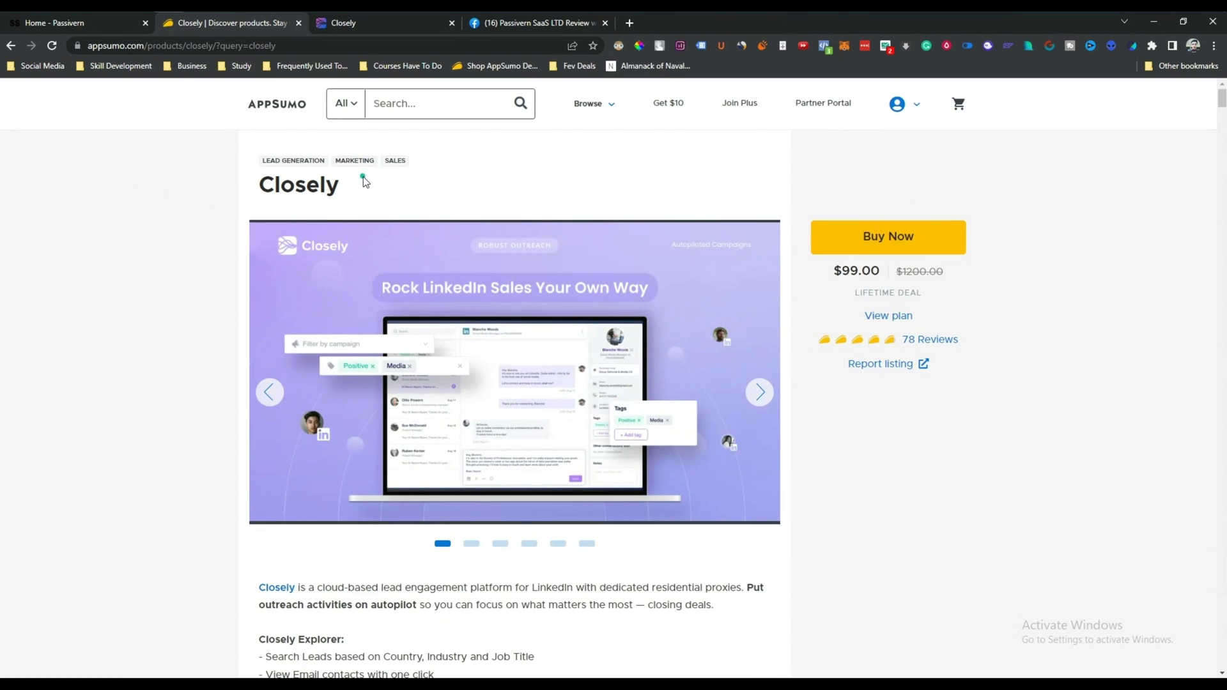
{"action": "scroll", "coordinate": [365, 178], "scroll_direction": "down", "scroll_amount": 15}
{"action": "scroll", "coordinate": [364, 178], "scroll_direction": "up", "scroll_amount": 5}
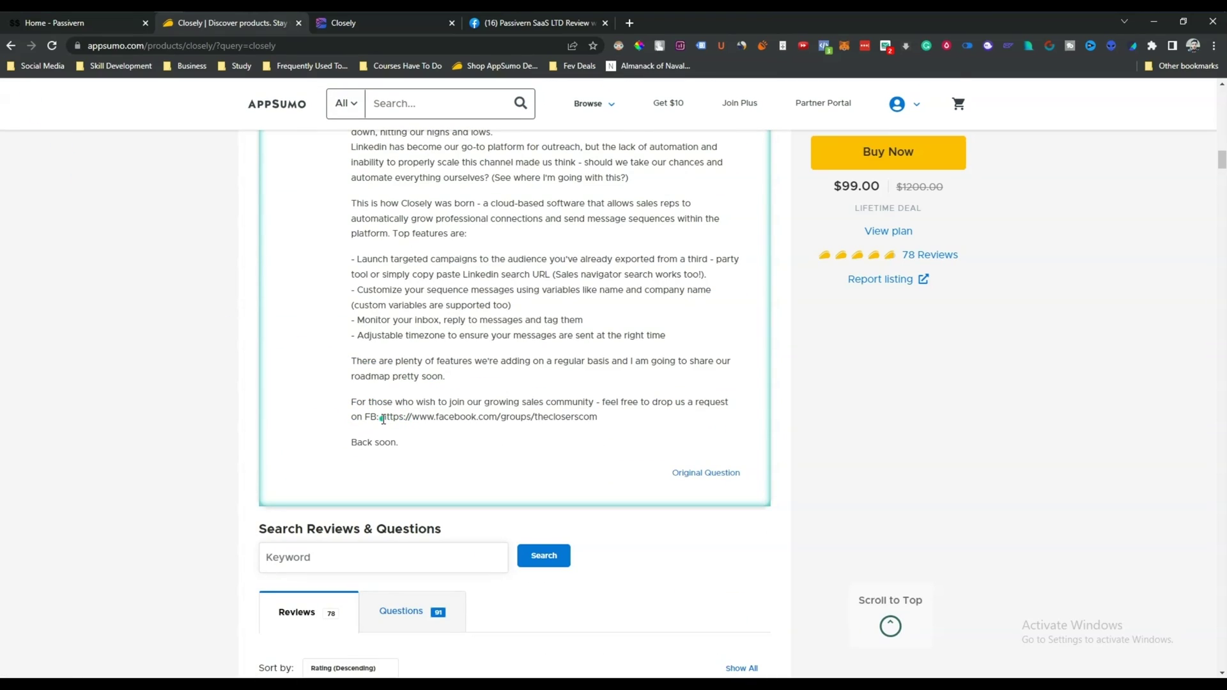
- Select the pinned answer's Facebook group link, then switch to the Facebook group tab
{"action": "left_click_drag", "start_coordinate": [381, 418], "coordinate": [612, 414]}
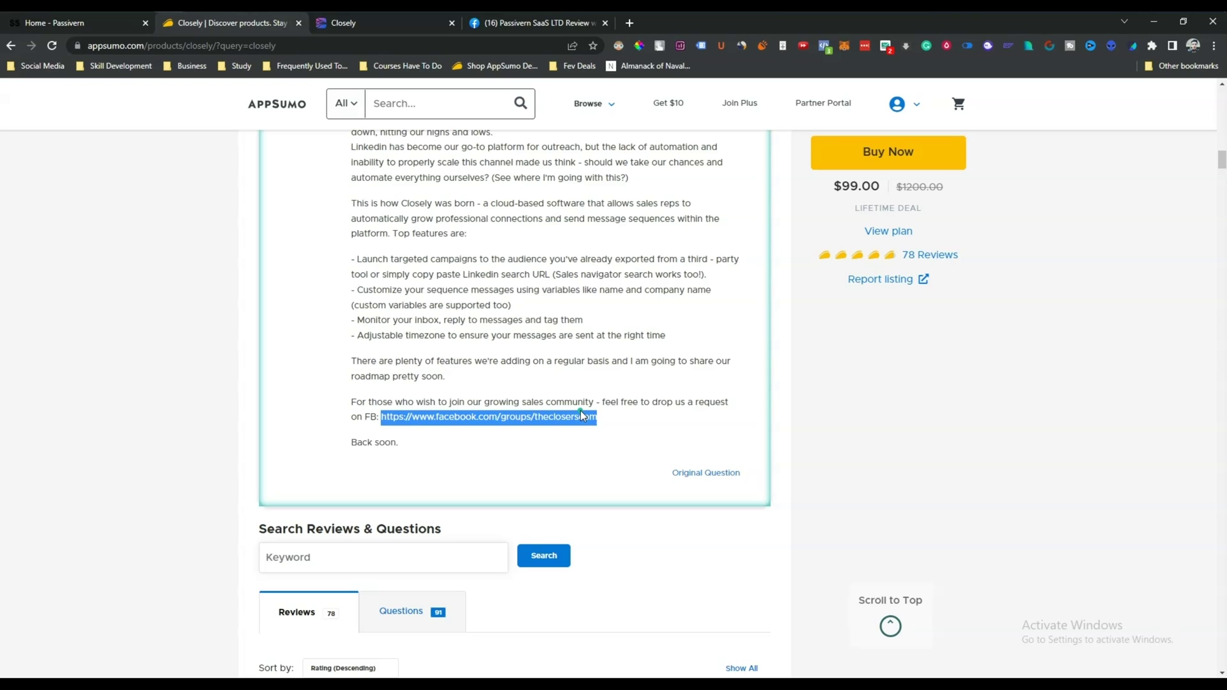
{"action": "scroll", "coordinate": [580, 413], "scroll_direction": "up", "scroll_amount": 4}
{"action": "scroll", "coordinate": [558, 402], "scroll_direction": "down", "scroll_amount": 13}
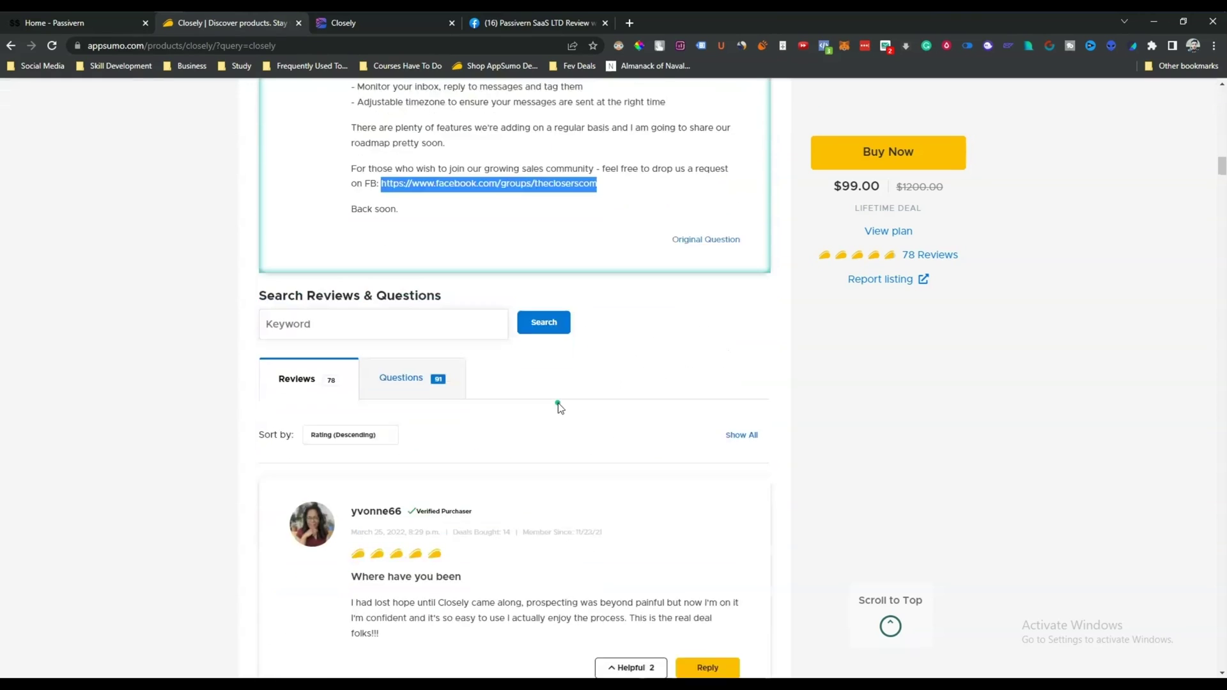
{"action": "scroll", "coordinate": [525, 486], "scroll_direction": "up", "scroll_amount": 20}
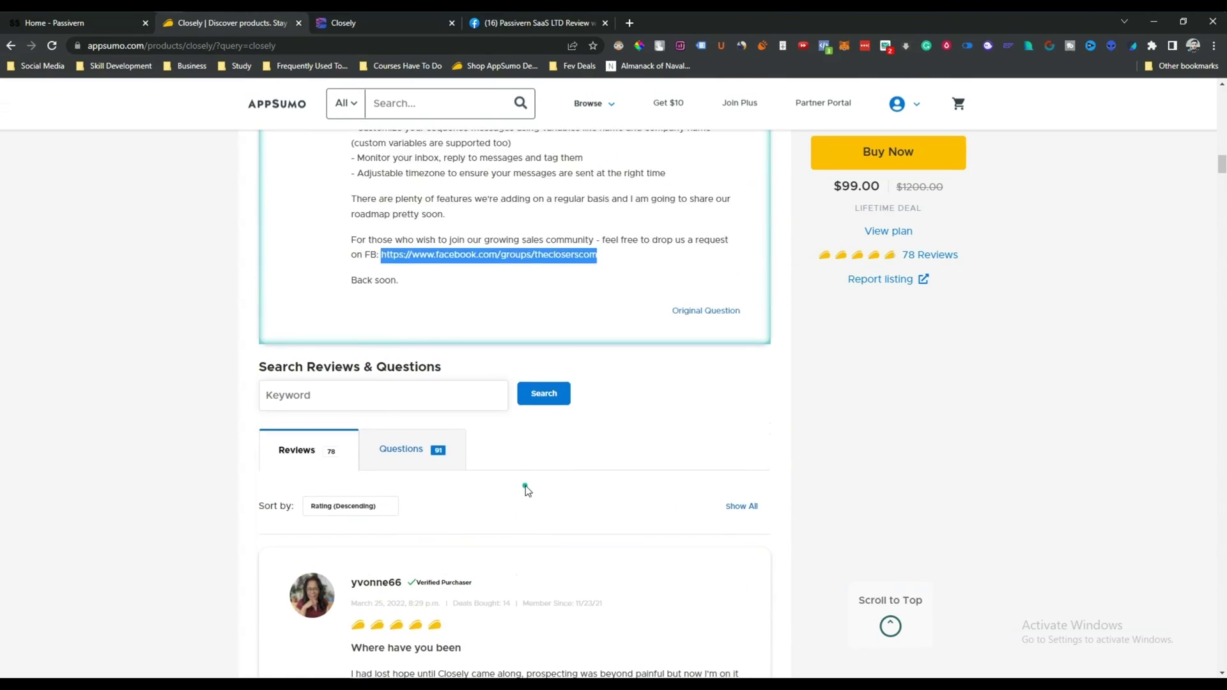
{"action": "scroll", "coordinate": [469, 461], "scroll_direction": "up", "scroll_amount": 8}
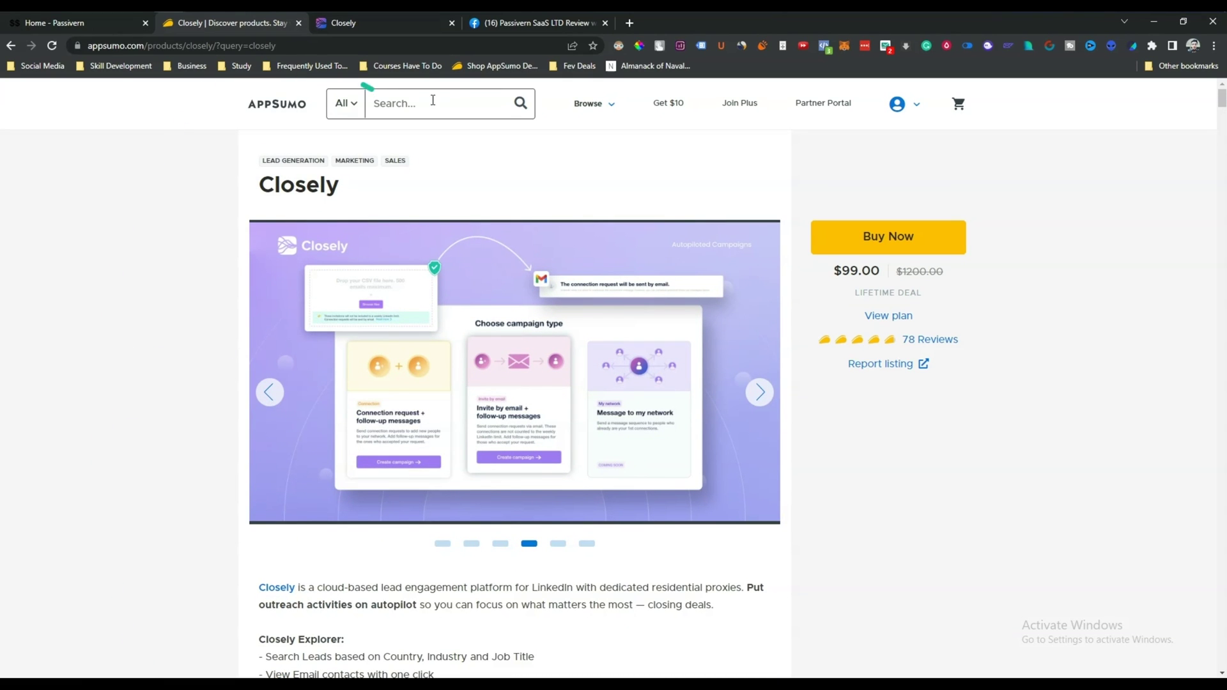
{"action": "left_click", "coordinate": [526, 27]}
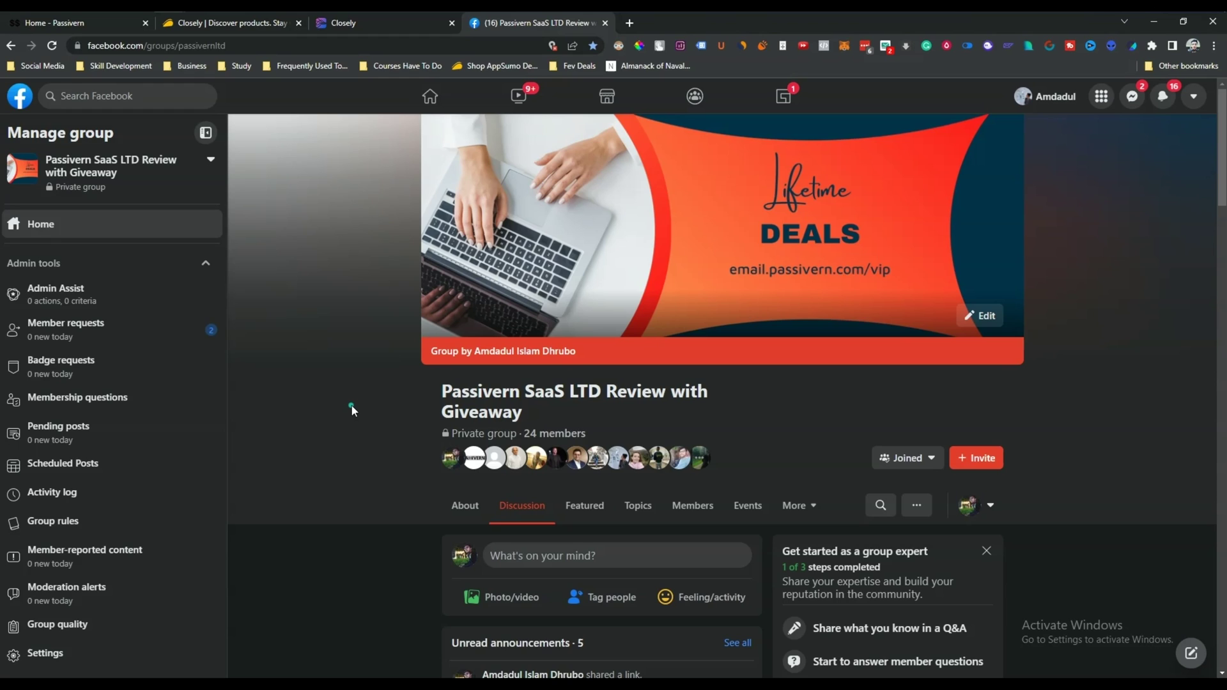
- Scroll the Passivern SaaS LTD Review with Giveaway group feed, then switch to Closely Explorer
{"action": "scroll", "coordinate": [352, 410], "scroll_direction": "down", "scroll_amount": 7}
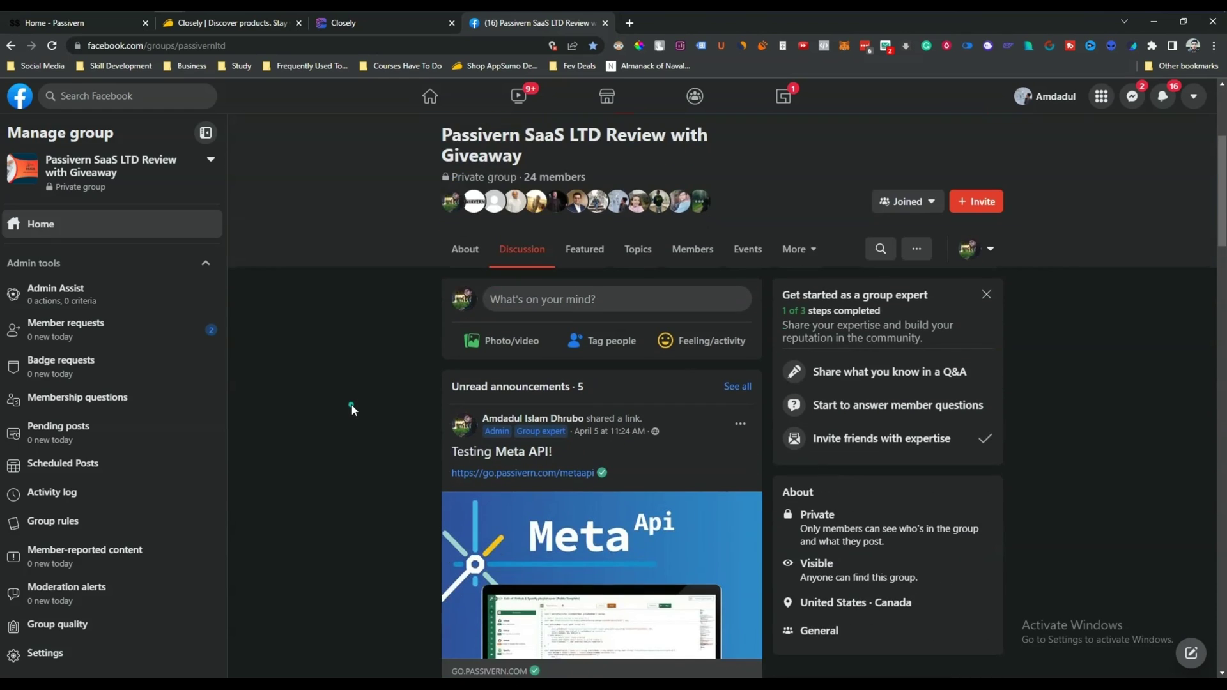
{"action": "scroll", "coordinate": [352, 410], "scroll_direction": "down", "scroll_amount": 3}
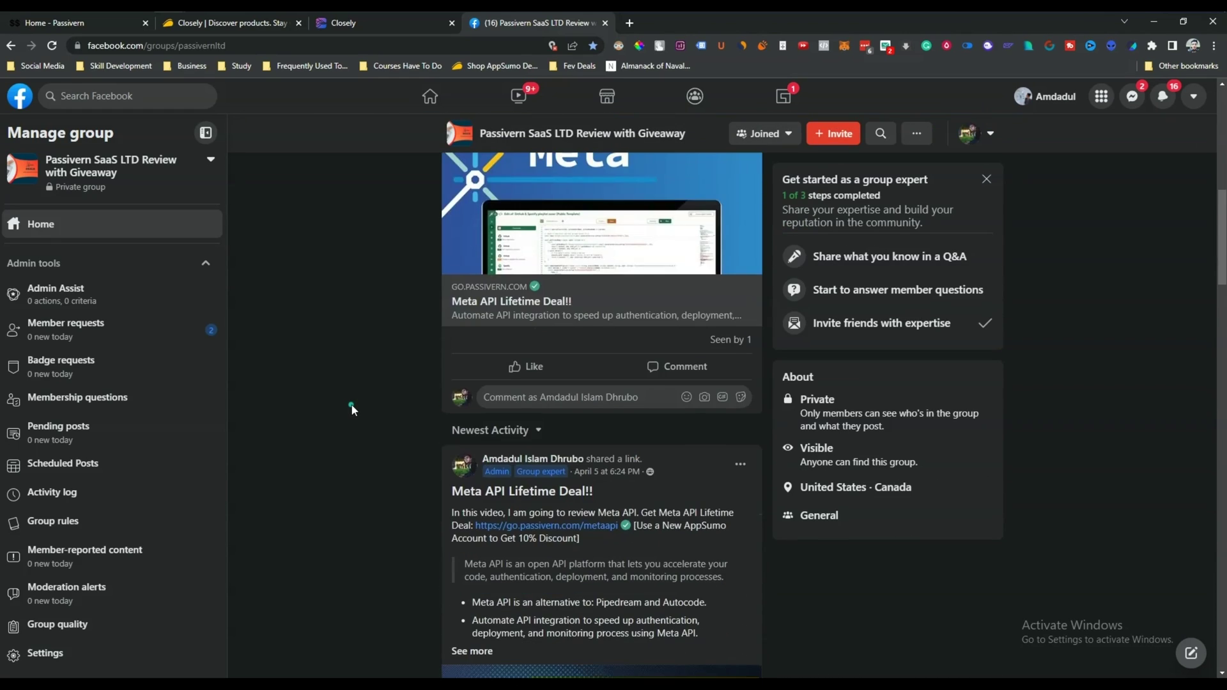
{"action": "scroll", "coordinate": [353, 409], "scroll_direction": "down", "scroll_amount": 10}
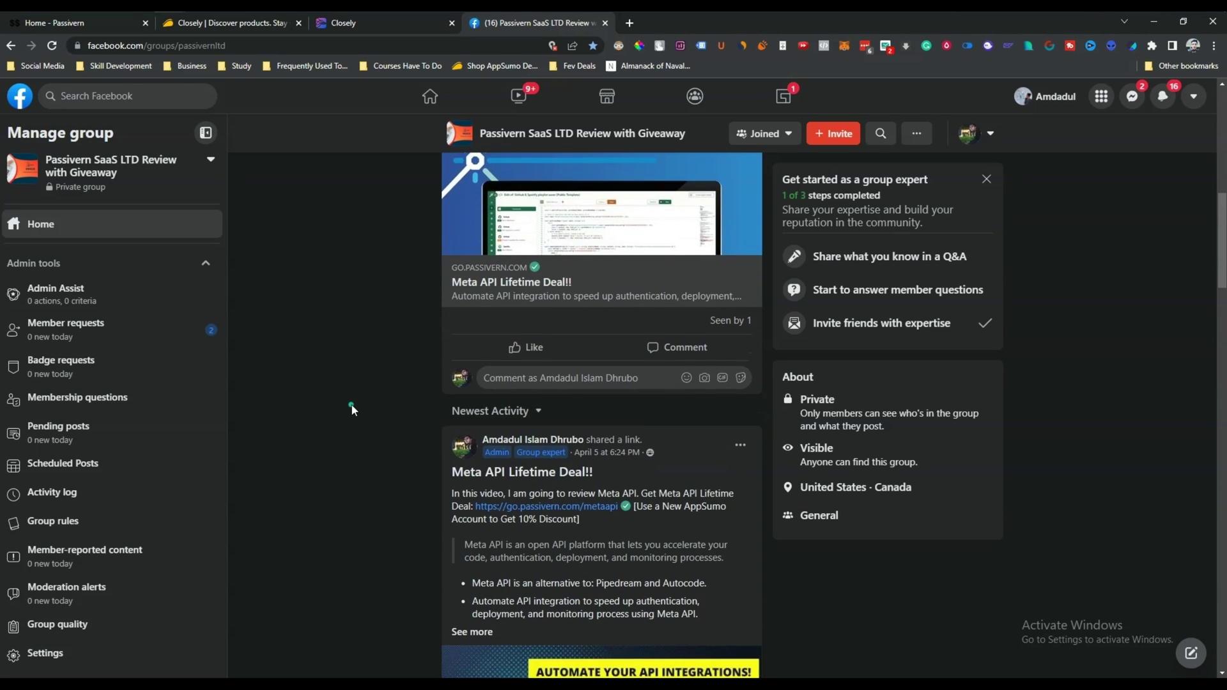
{"action": "scroll", "coordinate": [352, 410], "scroll_direction": "down", "scroll_amount": 7}
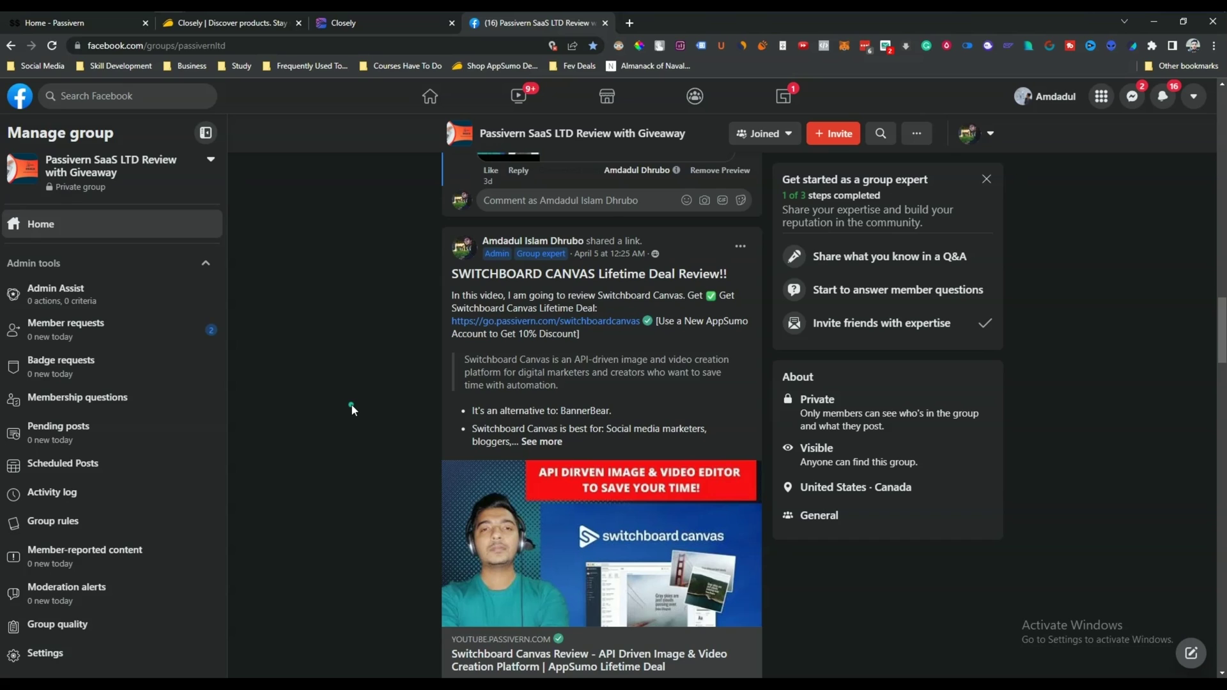
{"action": "scroll", "coordinate": [351, 409], "scroll_direction": "down", "scroll_amount": 5}
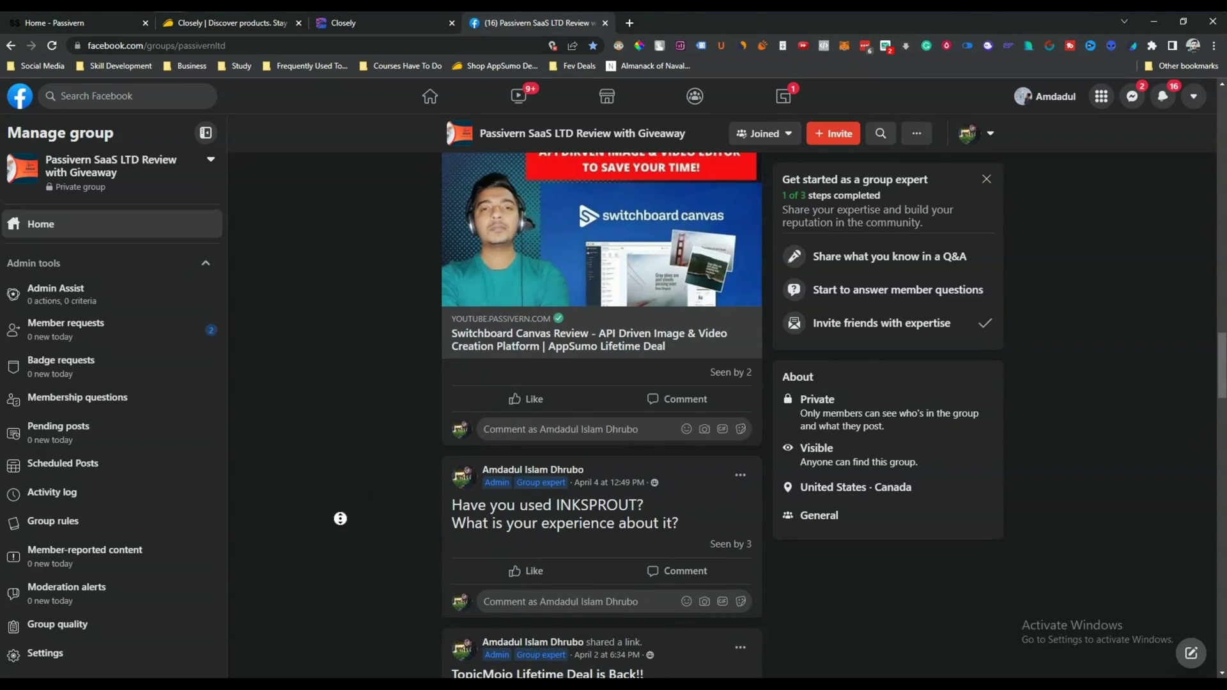
{"action": "scroll", "coordinate": [340, 518], "scroll_direction": "up", "scroll_amount": 10}
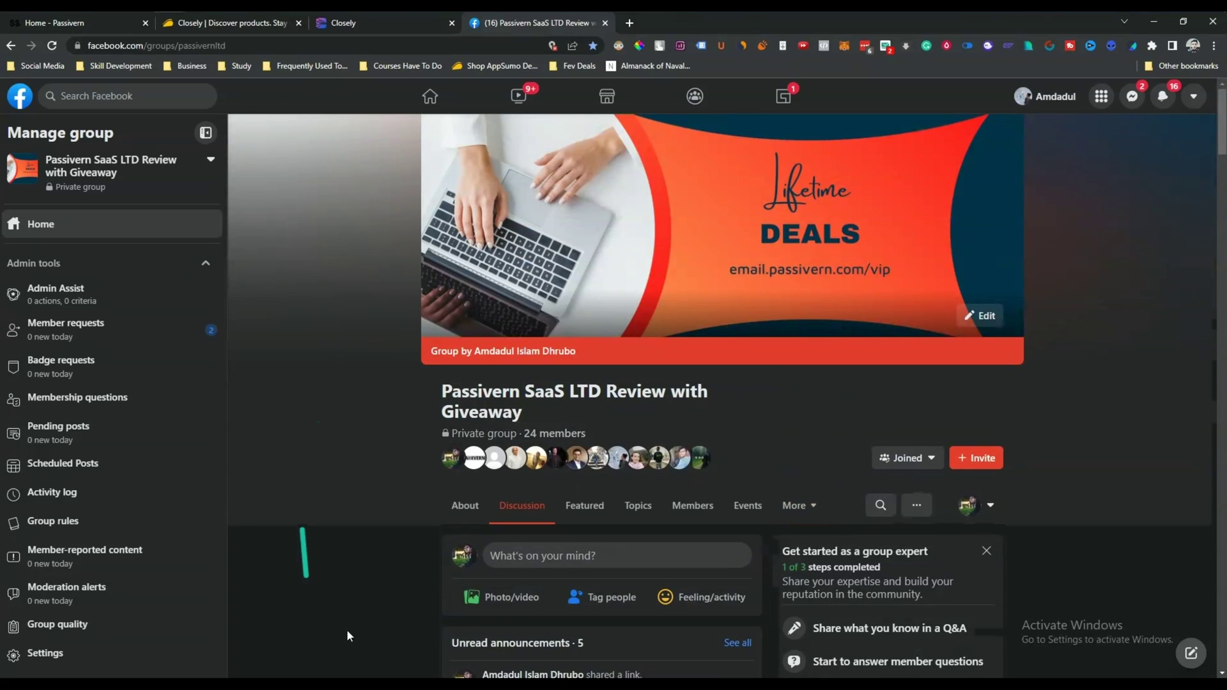
{"action": "left_click", "coordinate": [334, 27]}
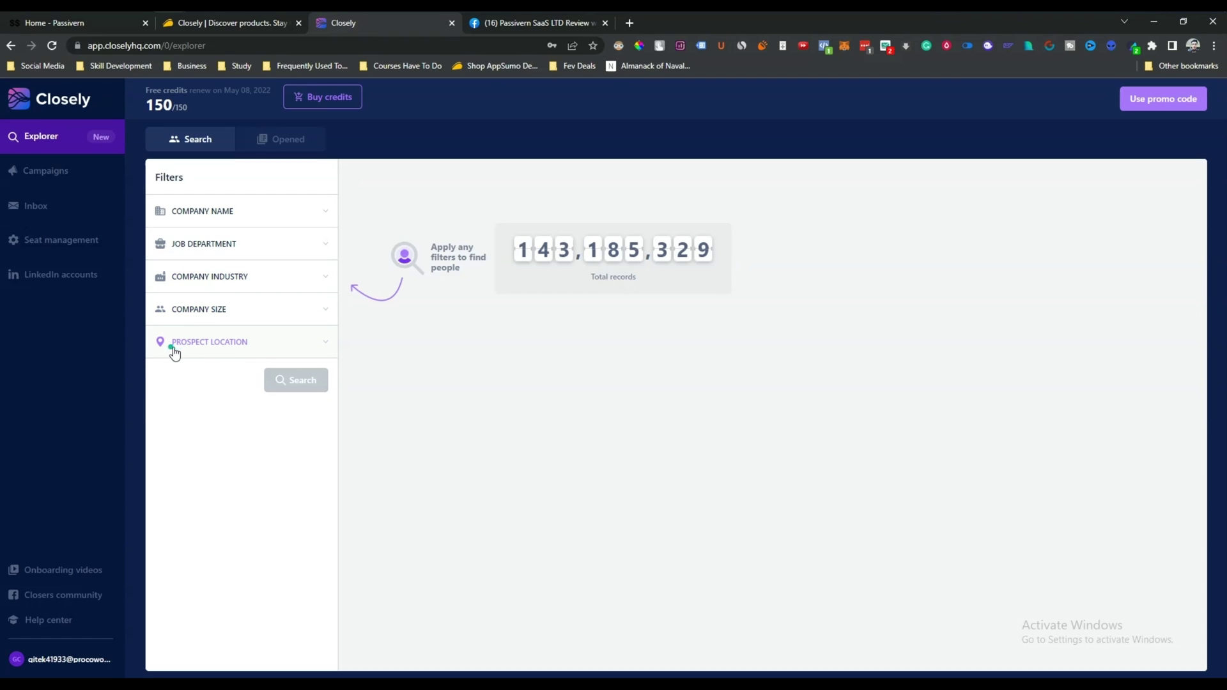
- Add Ibm as the Company Name filter, clearing the 'google' search text
{"action": "left_click", "coordinate": [189, 215]}
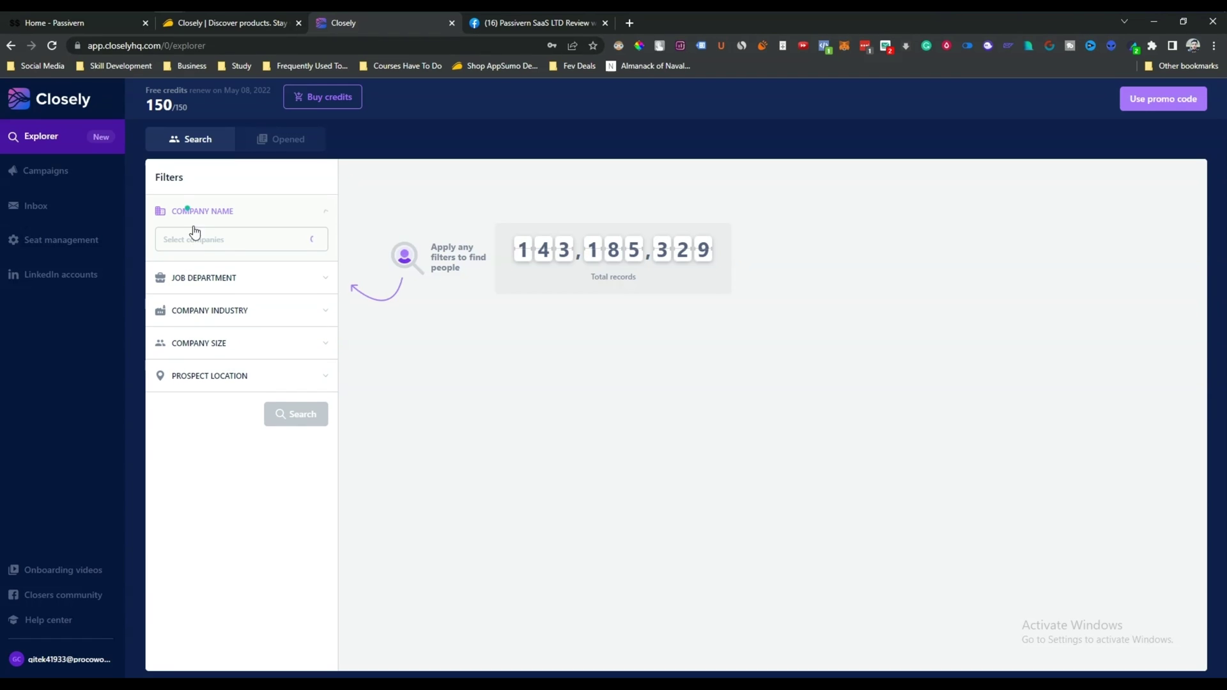
{"action": "left_click", "coordinate": [214, 241]}
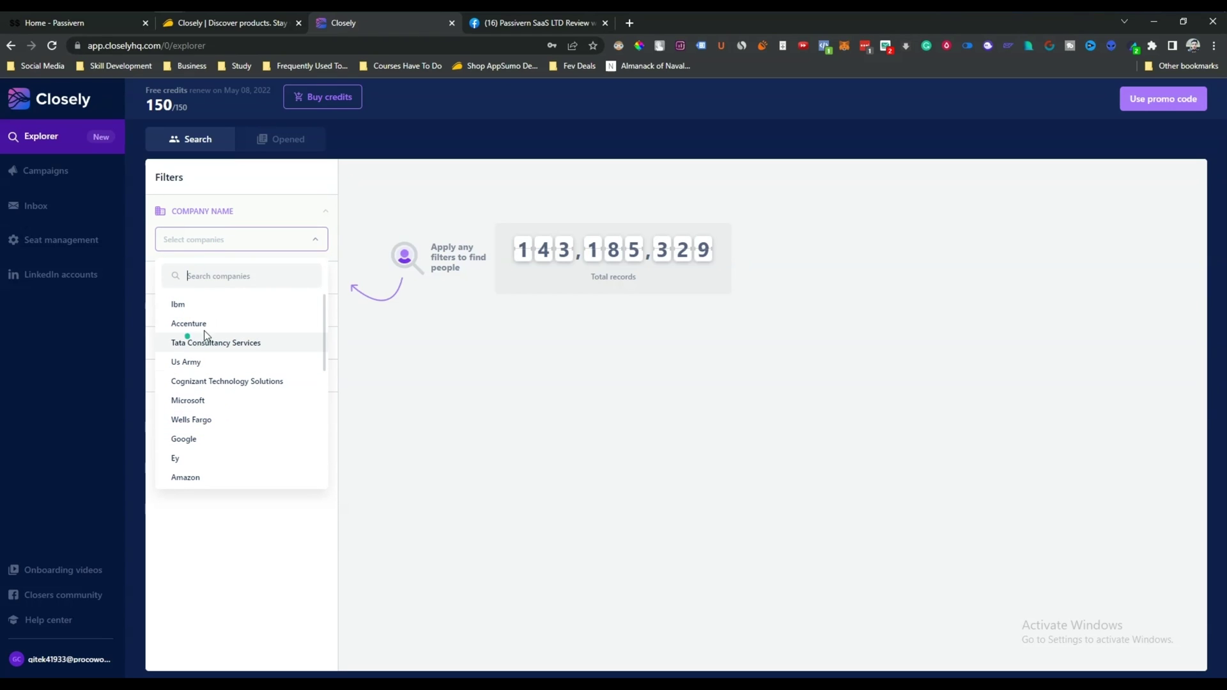
{"action": "left_click", "coordinate": [190, 306]}
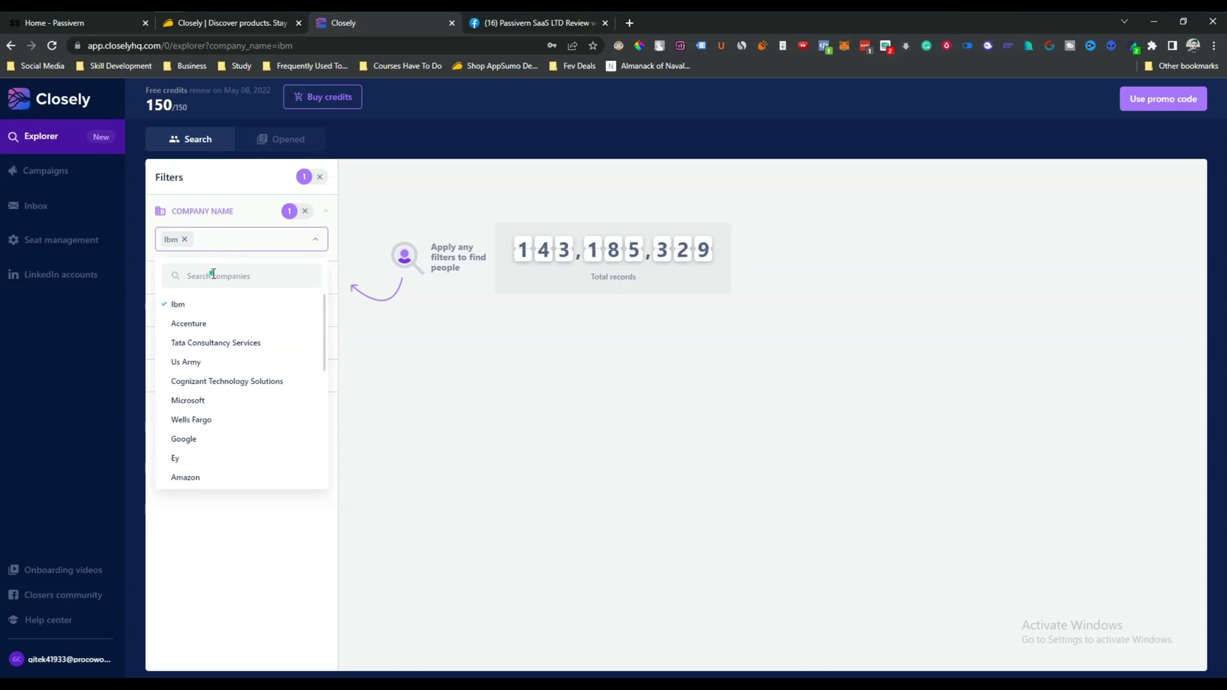
{"action": "type", "text": "google"}
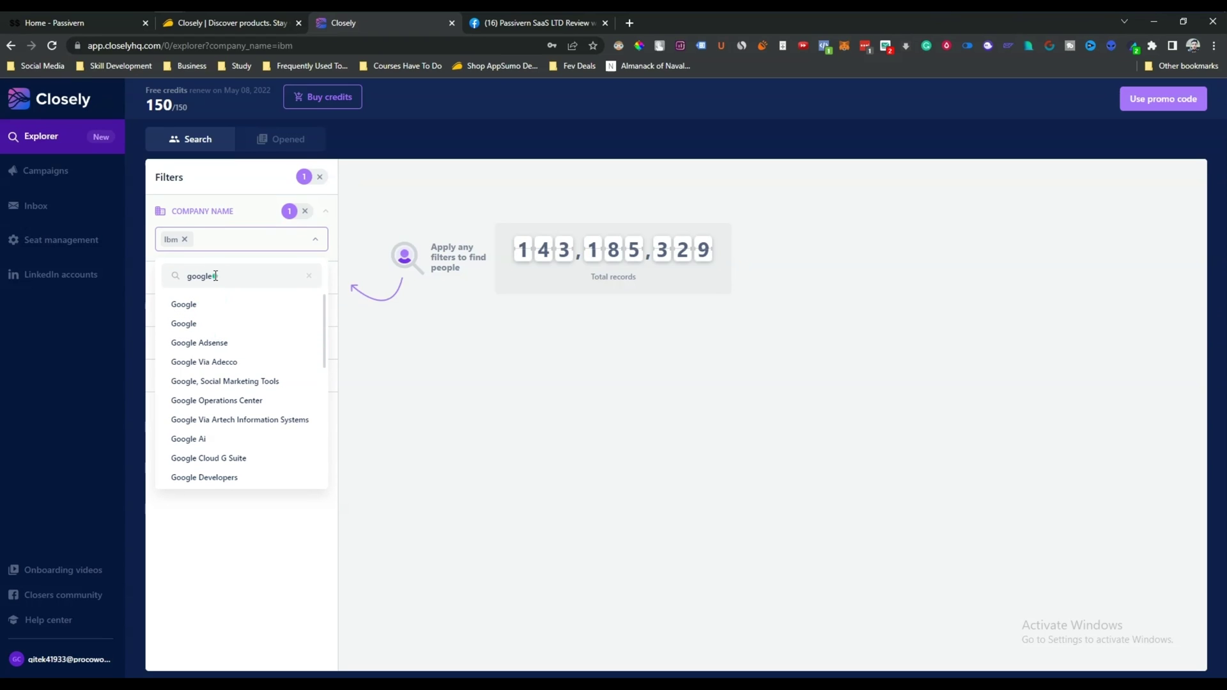
{"action": "double_click", "coordinate": [215, 275]}
{"action": "key", "text": "BackSpace"}
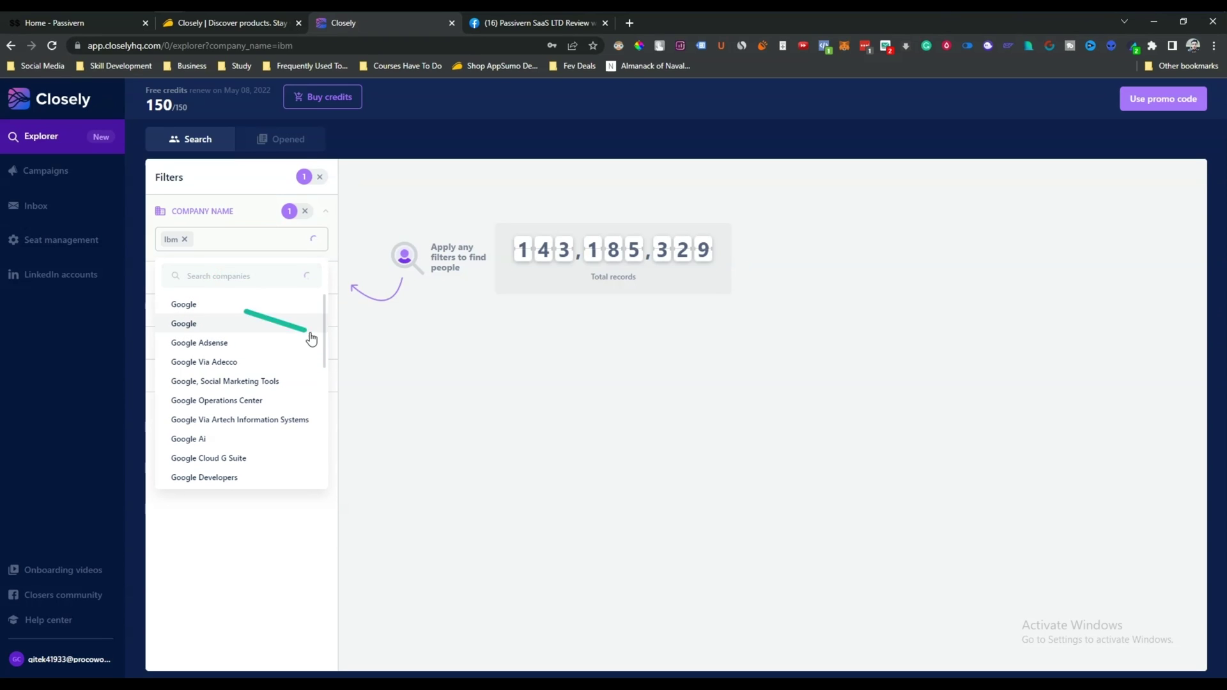
{"action": "left_click", "coordinate": [400, 358]}
- Add Sales as the job department and Computer Software as the company industry
{"action": "left_click", "coordinate": [217, 276]}
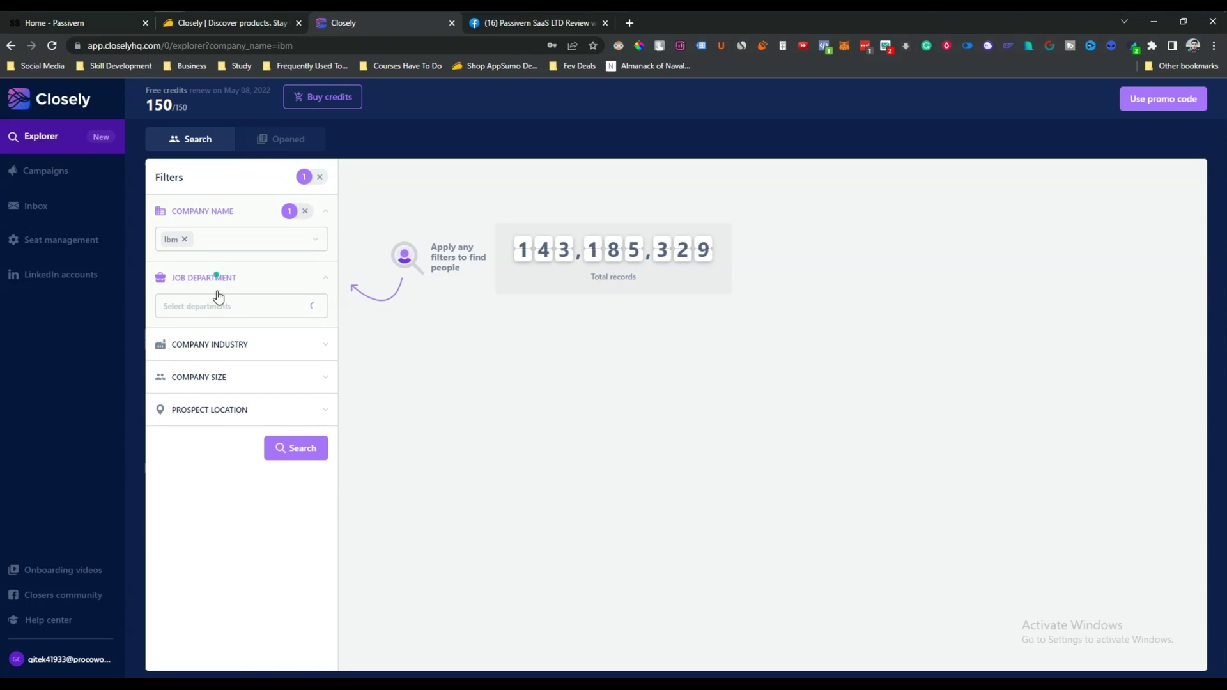
{"action": "left_click", "coordinate": [216, 305]}
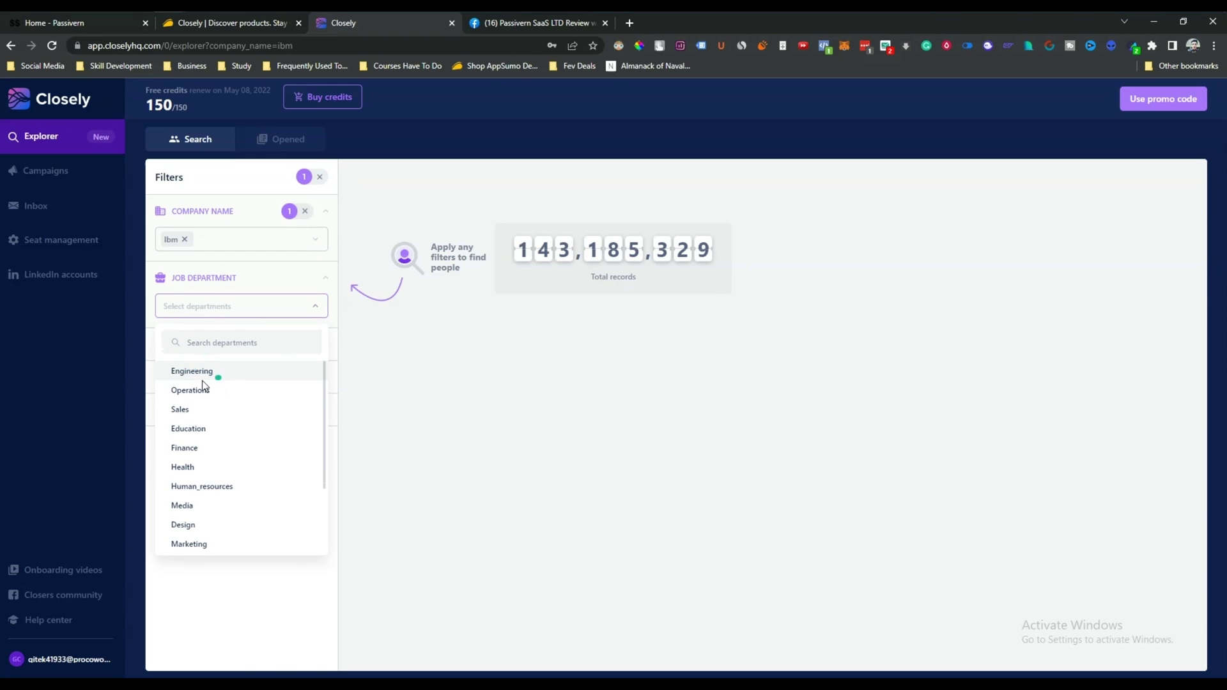
{"action": "left_click", "coordinate": [199, 412]}
{"action": "left_click", "coordinate": [438, 379]}
{"action": "left_click", "coordinate": [228, 359]}
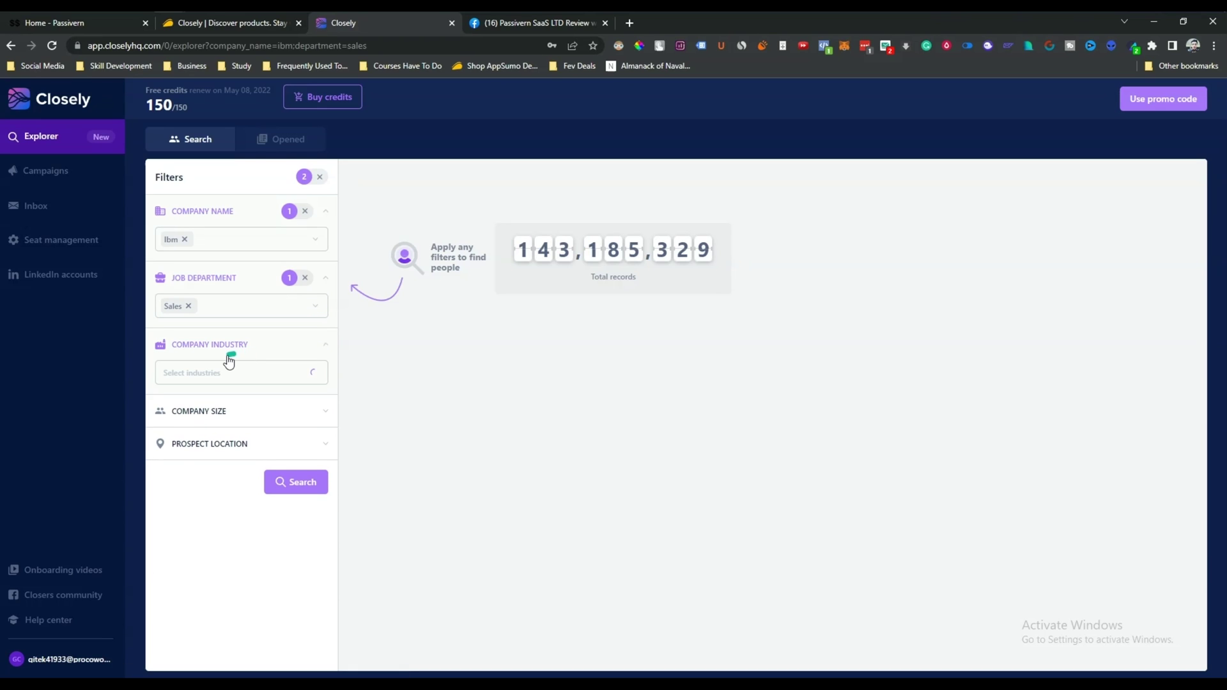
{"action": "left_click", "coordinate": [239, 372]}
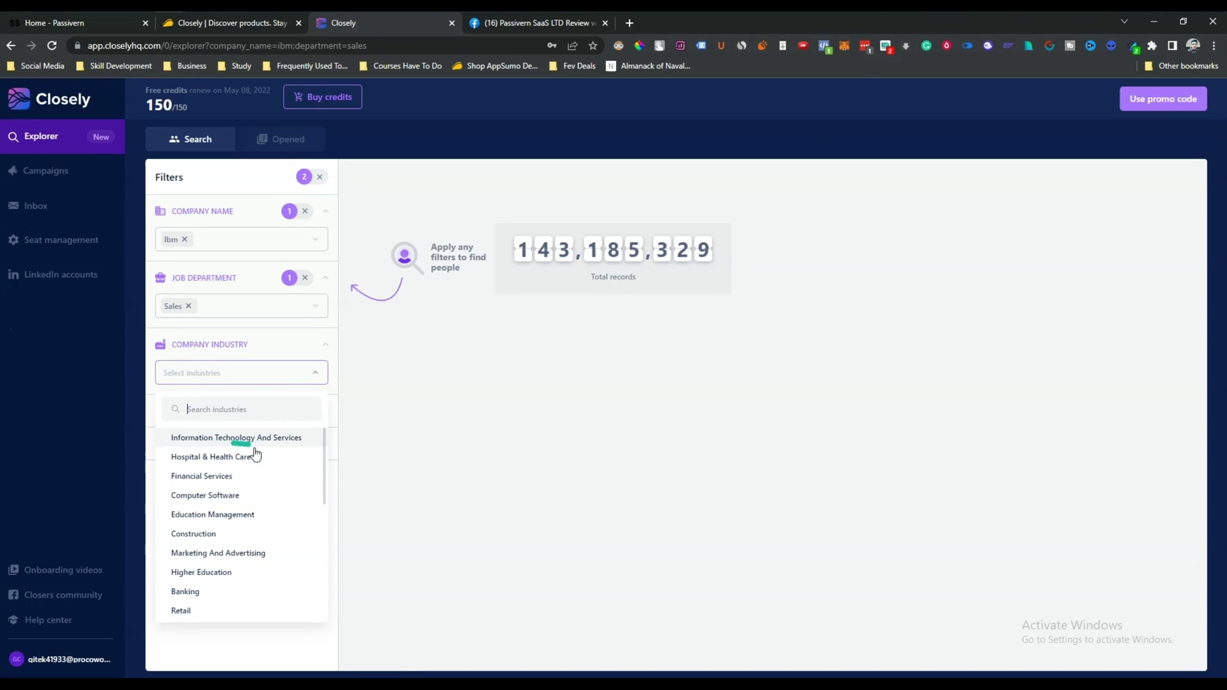
{"action": "left_click", "coordinate": [224, 496]}
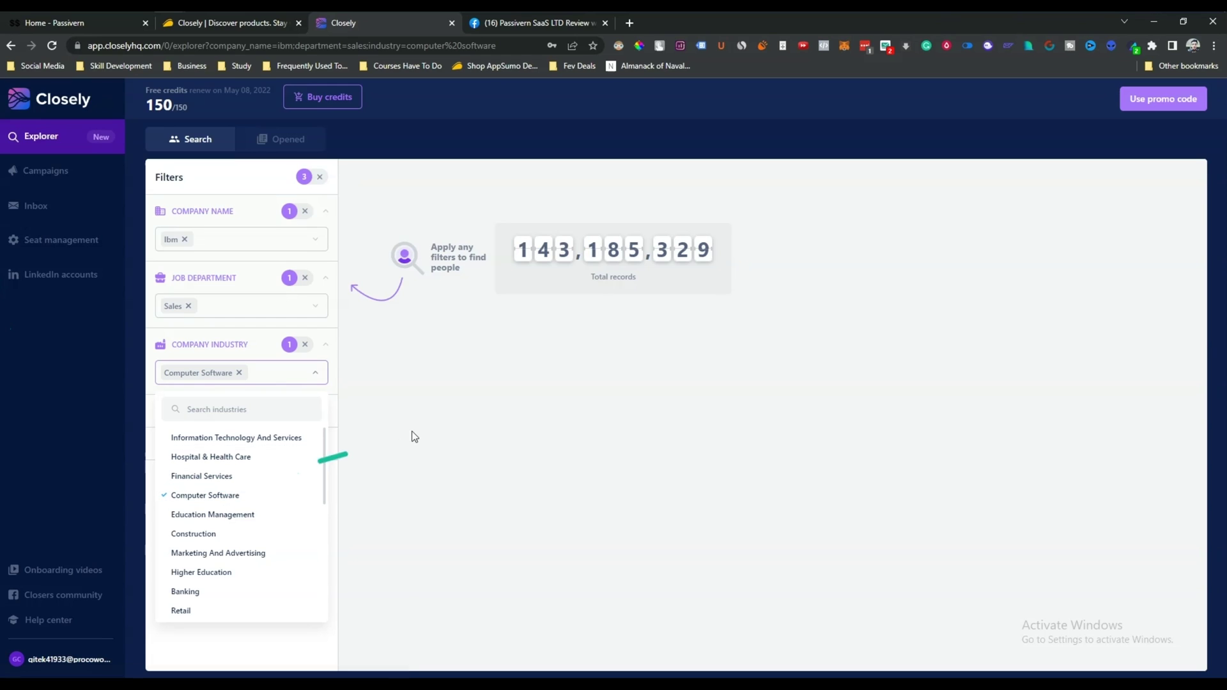
{"action": "left_click", "coordinate": [430, 424]}
- Set company size to 501-1000 and prospect location to United States
{"action": "left_click", "coordinate": [210, 411]}
{"action": "left_click", "coordinate": [203, 442]}
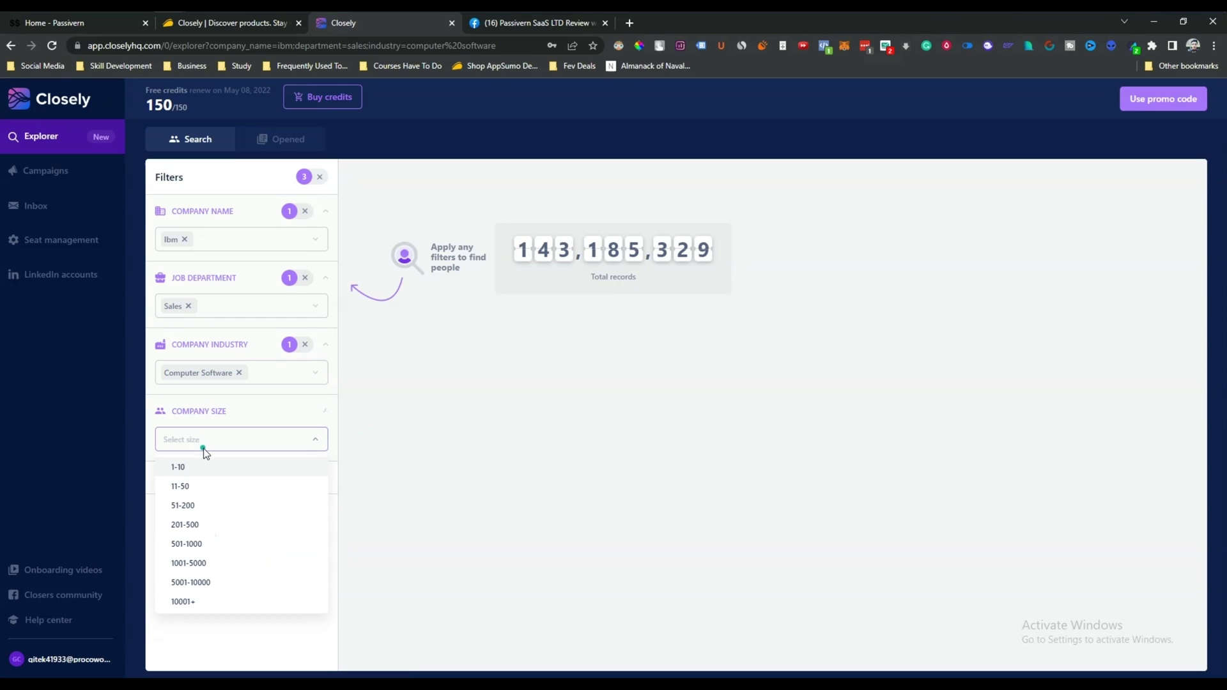
{"action": "left_click", "coordinate": [189, 549]}
{"action": "left_click", "coordinate": [495, 455]}
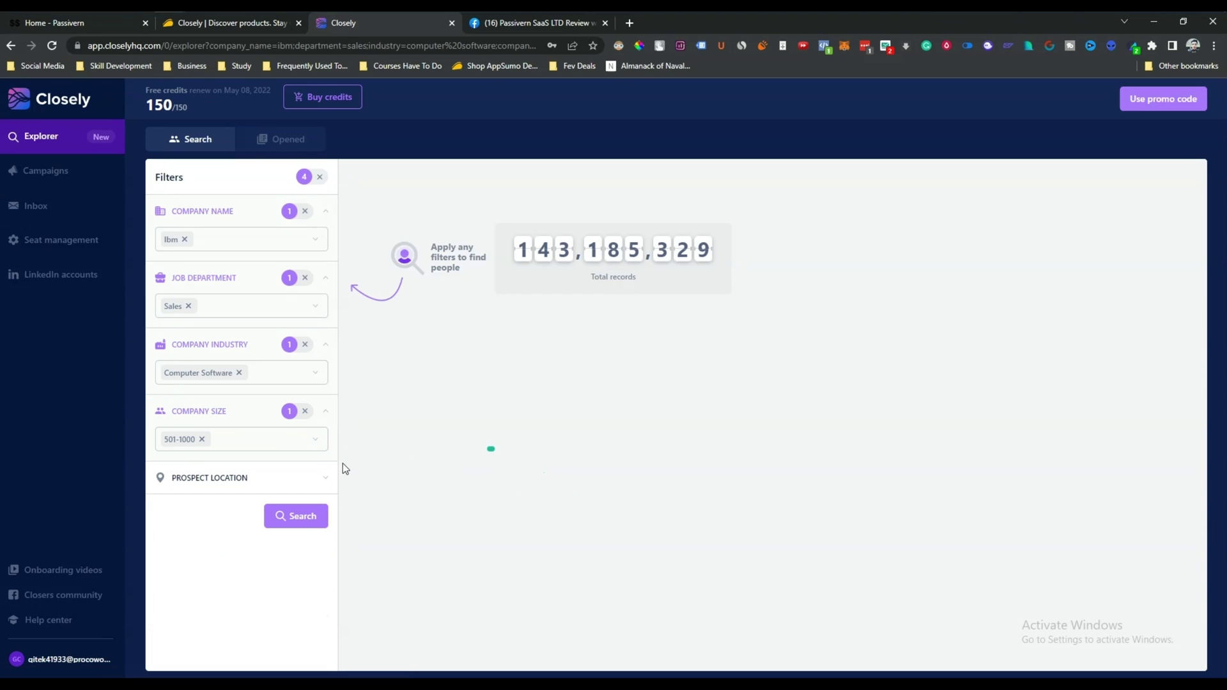
{"action": "left_click", "coordinate": [201, 476]}
{"action": "left_click", "coordinate": [194, 506]}
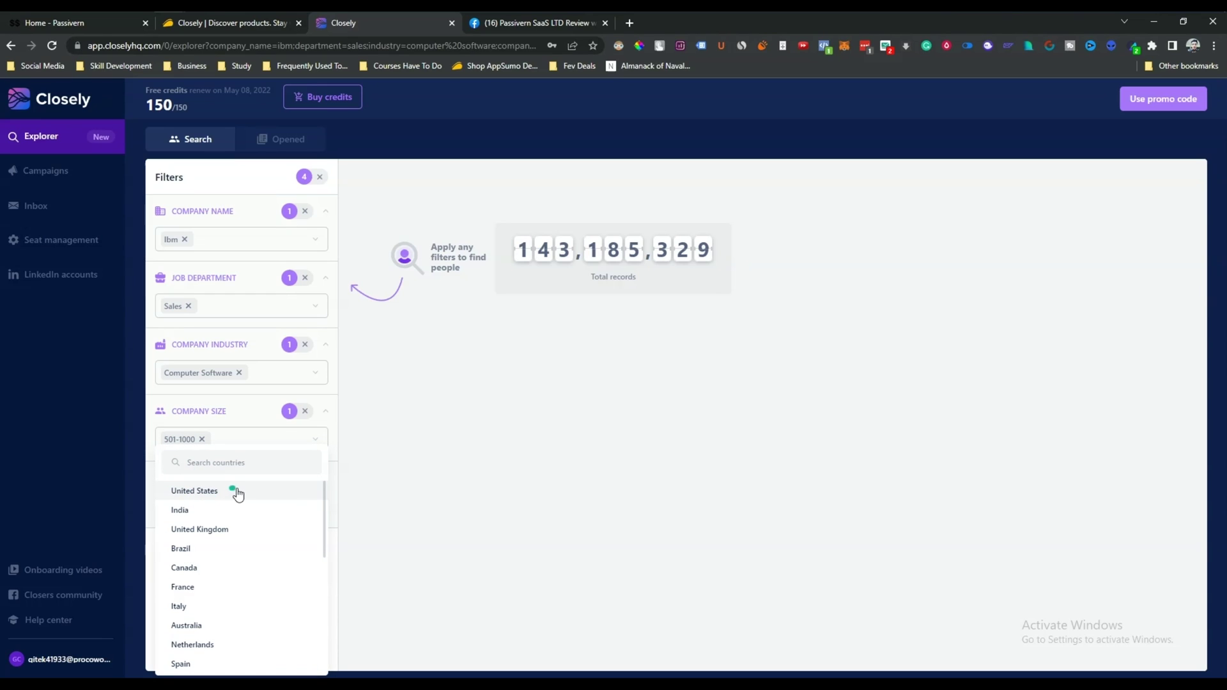
{"action": "left_click", "coordinate": [216, 493]}
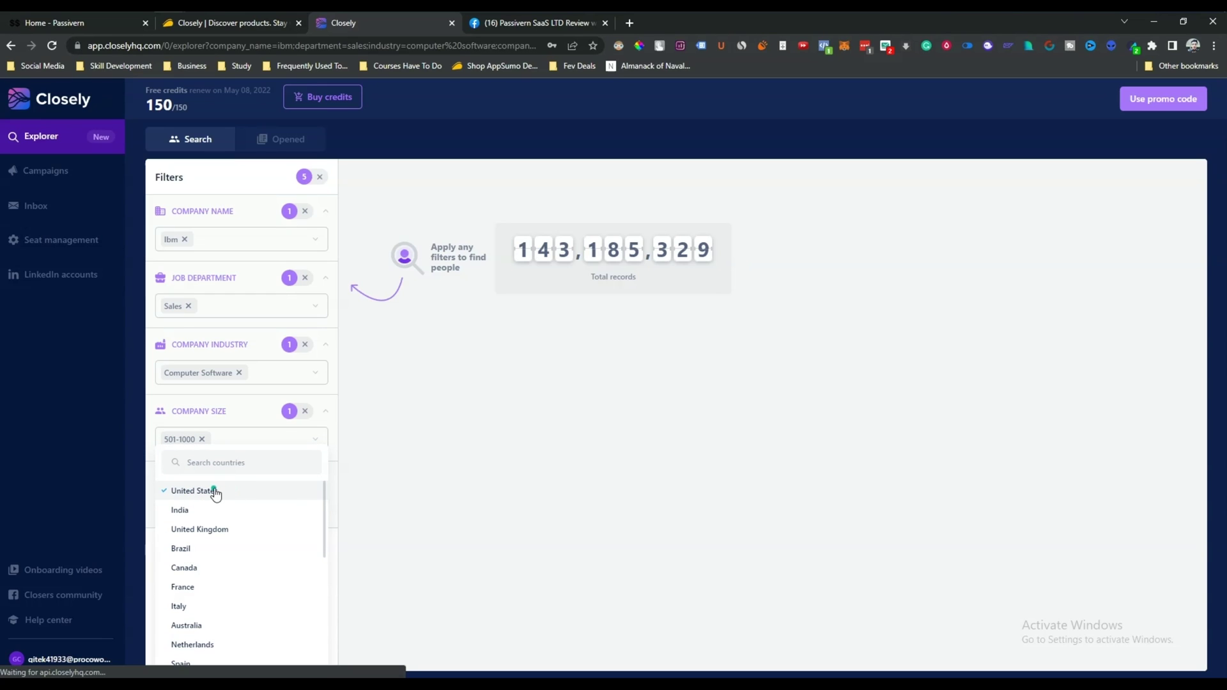
{"action": "left_click", "coordinate": [554, 470]}
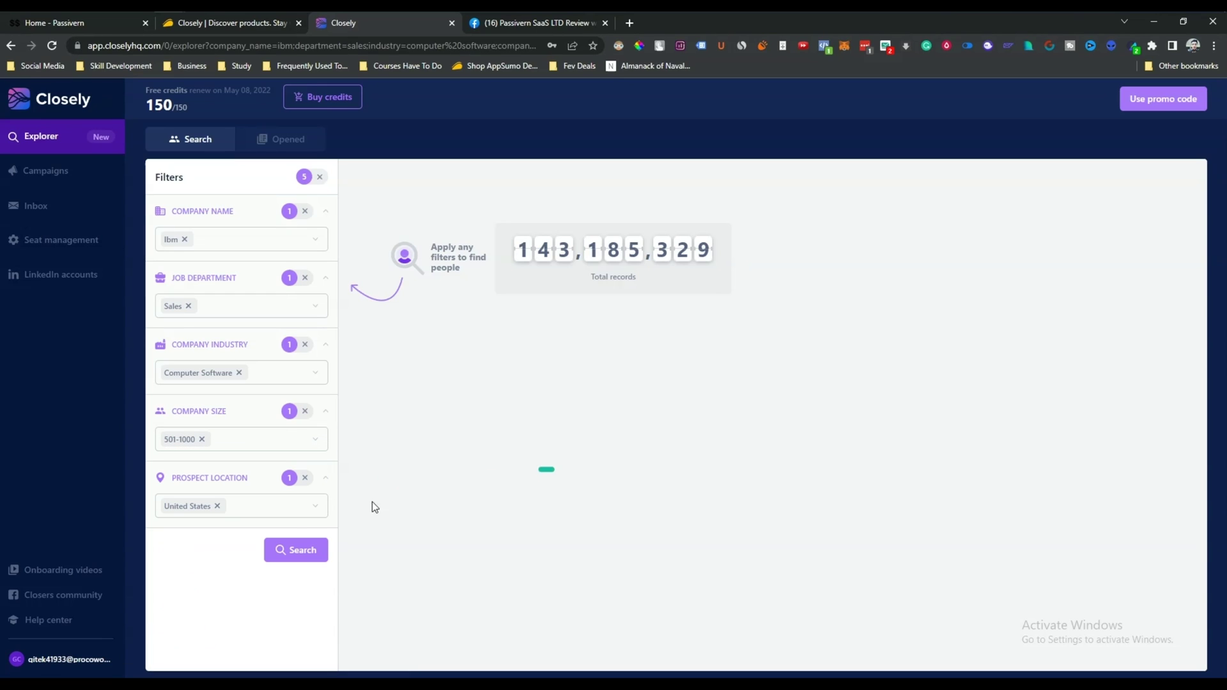
- Run the search, then replace company size 501-1000 with 51-200 after no results
{"action": "left_click", "coordinate": [293, 551]}
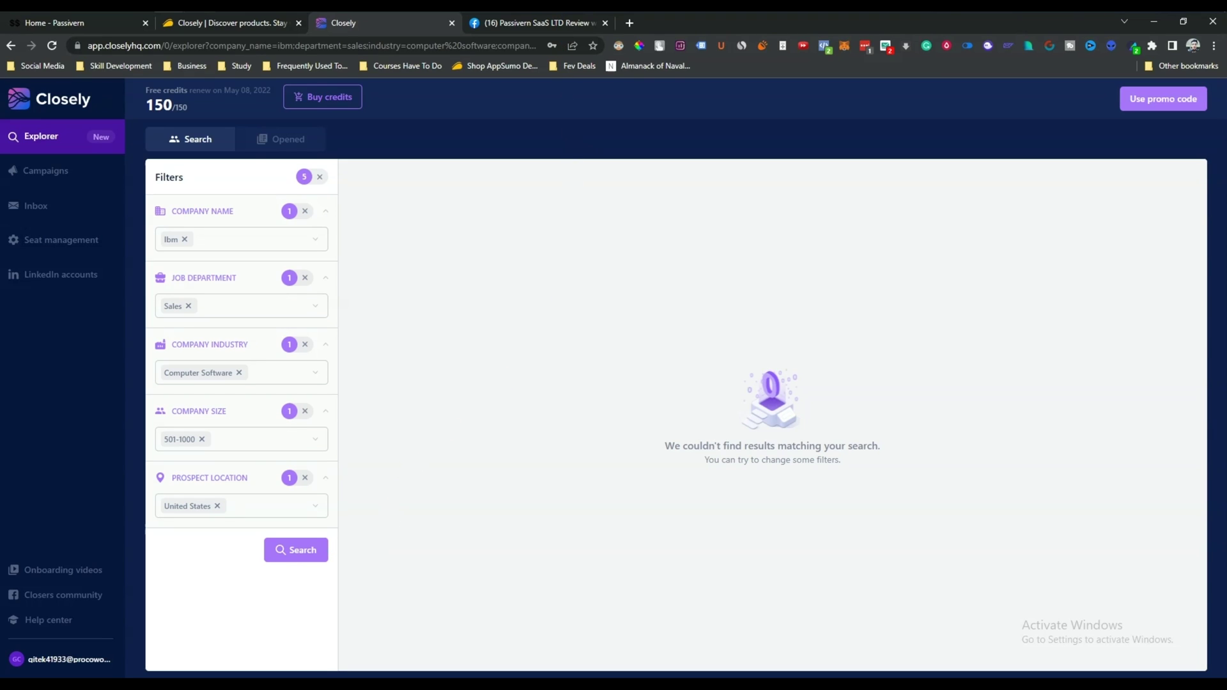
{"action": "left_click_drag", "start_coordinate": [661, 454], "coordinate": [906, 448]}
{"action": "left_click", "coordinate": [906, 449]}
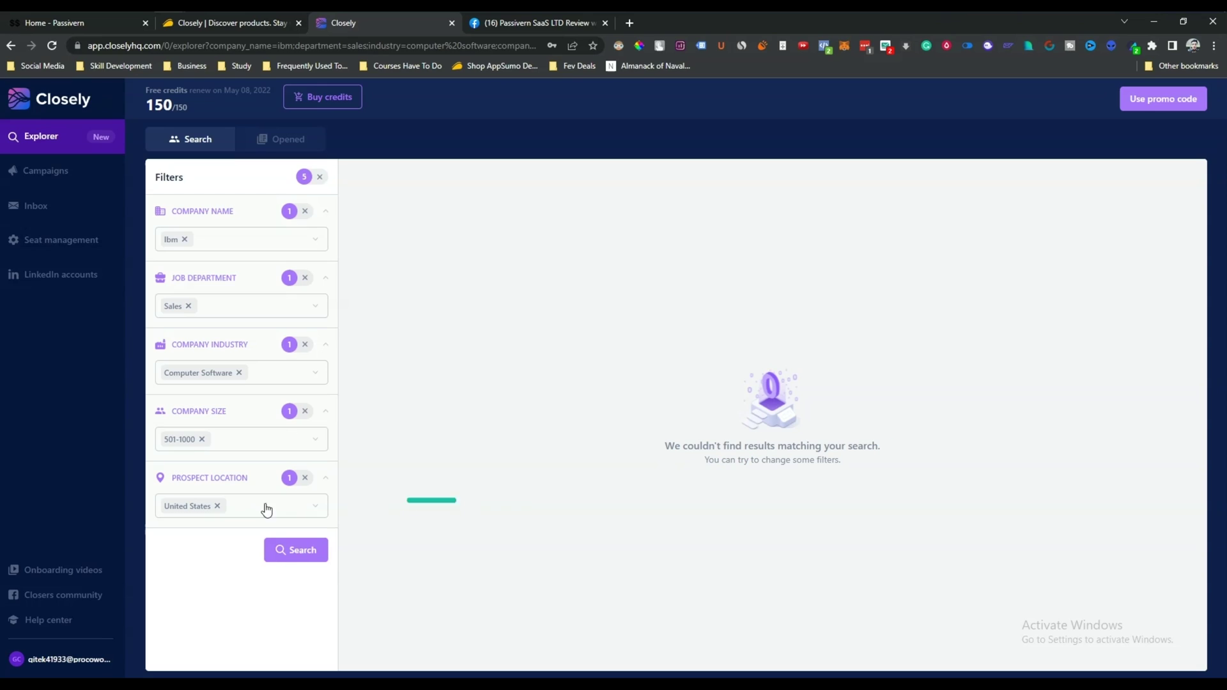
{"action": "left_click", "coordinate": [219, 439]}
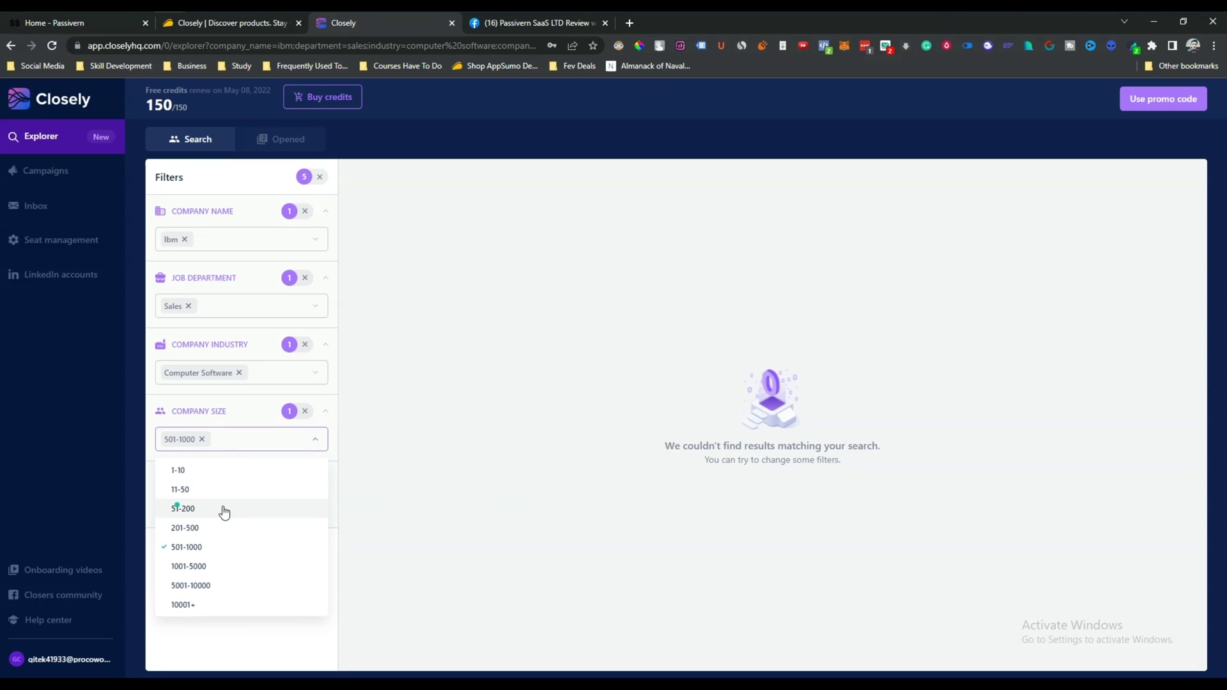
{"action": "left_click", "coordinate": [186, 508]}
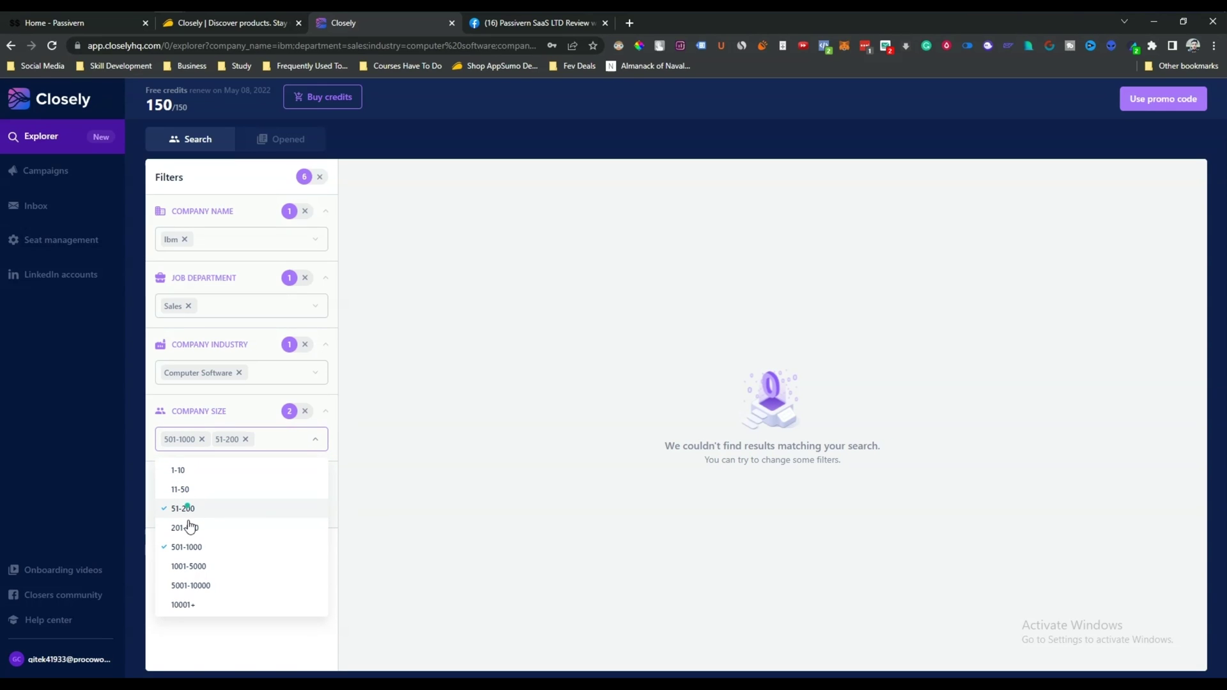
{"action": "left_click", "coordinate": [202, 439]}
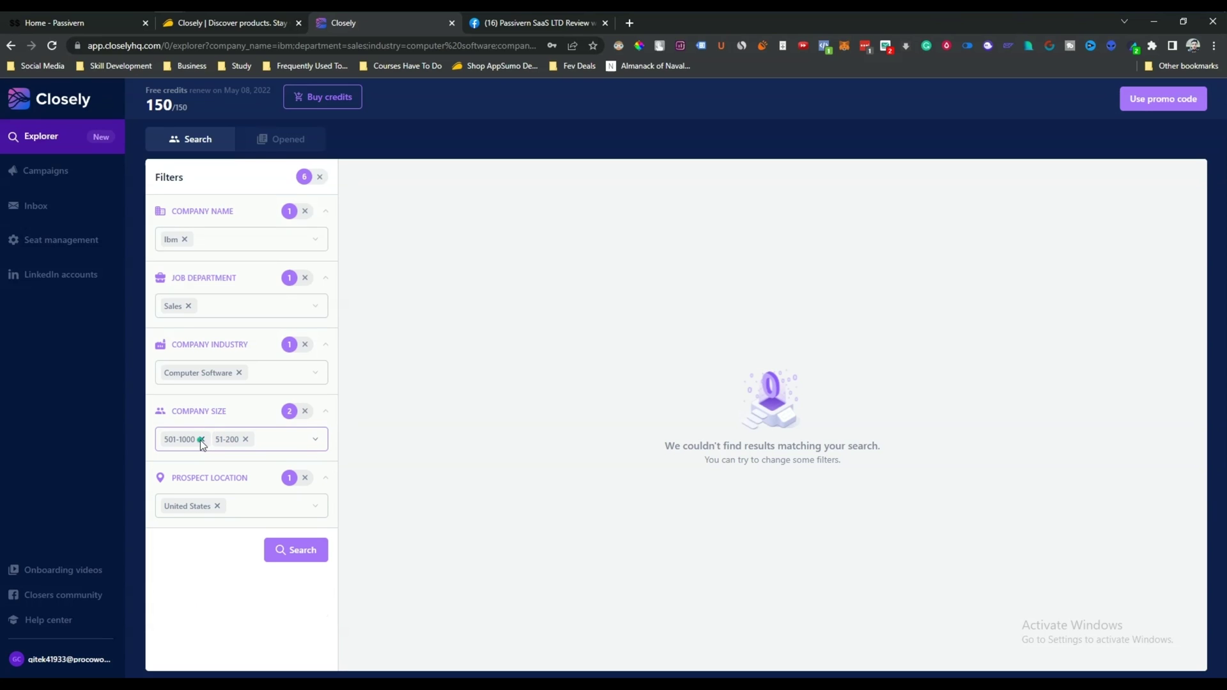
{"action": "left_click", "coordinate": [201, 440]}
- Rerun the search and, still finding no results, remove the Ibm company filter
{"action": "left_click", "coordinate": [307, 550]}
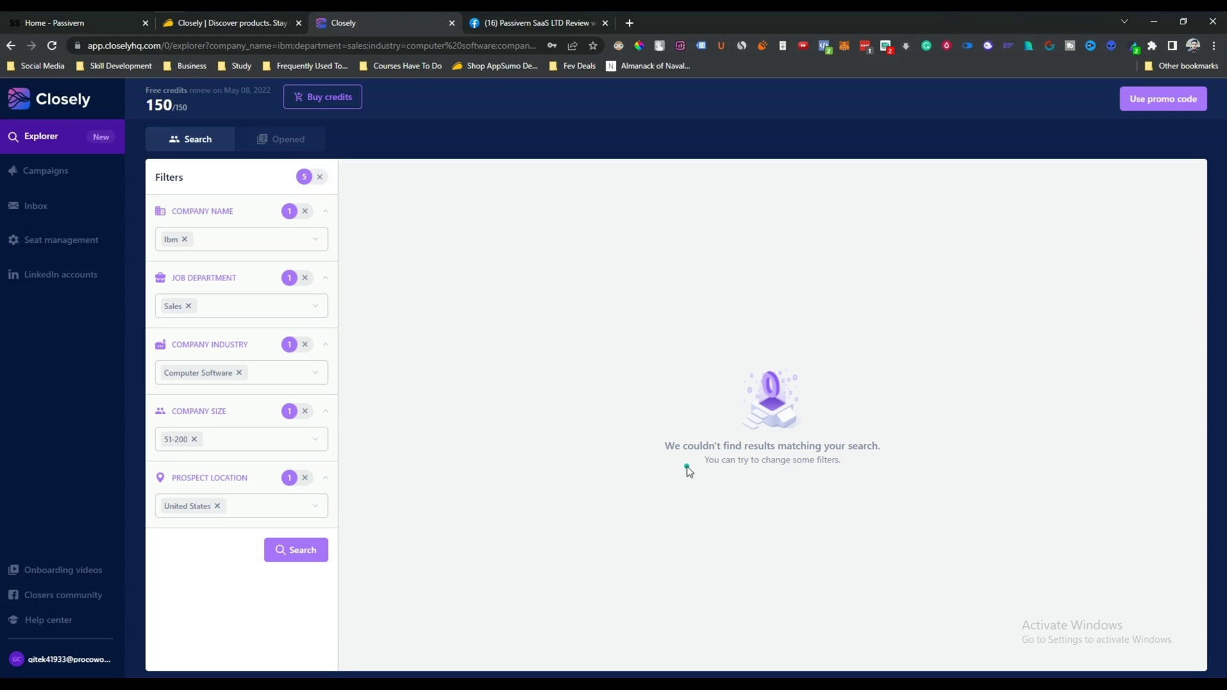
{"action": "left_click_drag", "start_coordinate": [665, 445], "coordinate": [932, 436]}
{"action": "left_click", "coordinate": [931, 432]}
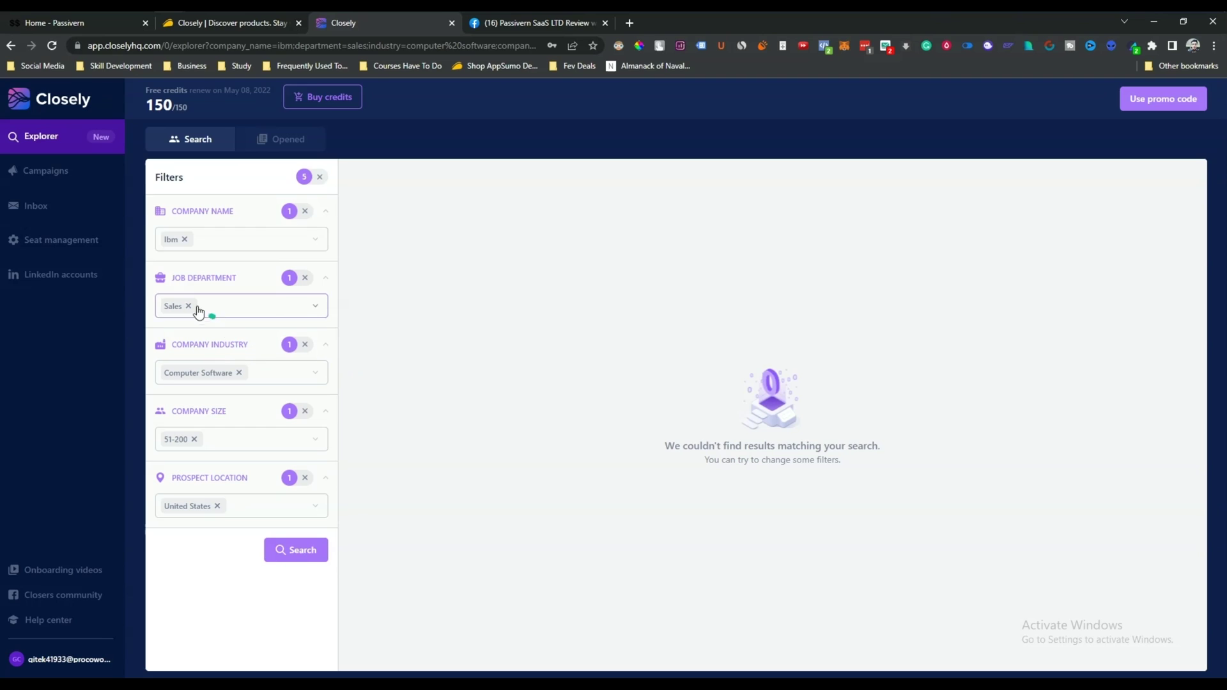
{"action": "left_click", "coordinate": [185, 239]}
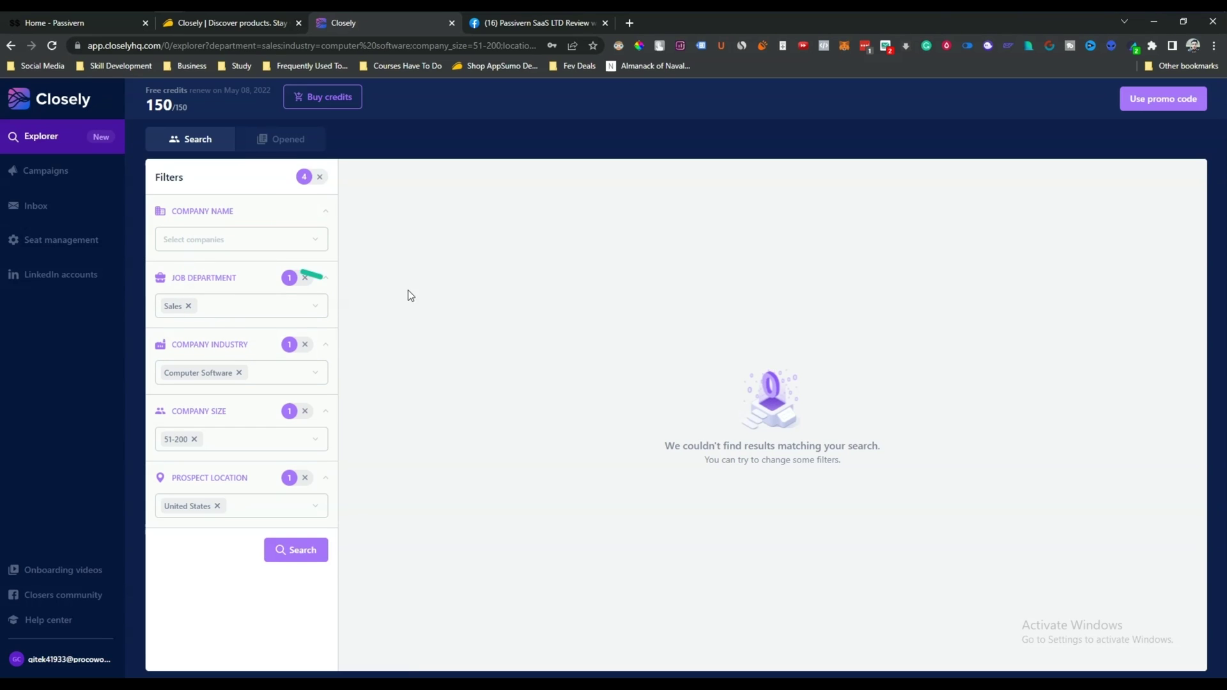
- Rerun the search to get 14,277 people and select all 25 on page one
{"action": "left_click", "coordinate": [296, 551]}
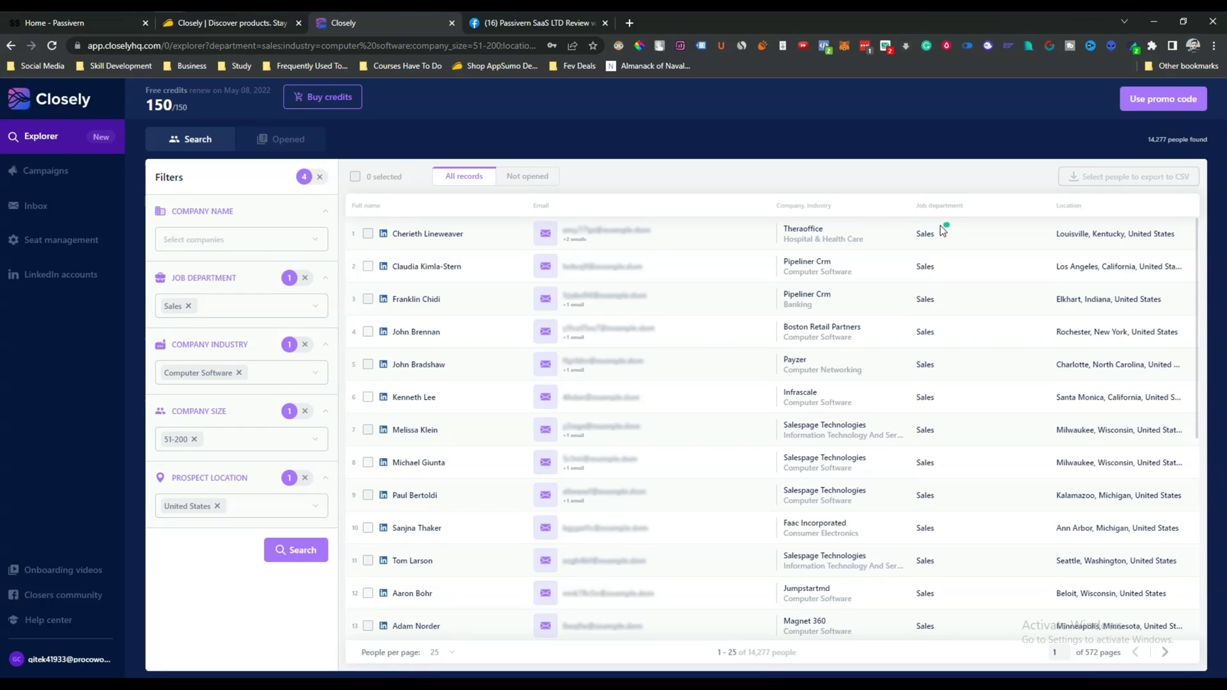
{"action": "left_click_drag", "start_coordinate": [1108, 234], "coordinate": [1188, 234]}
{"action": "left_click", "coordinate": [355, 177]}
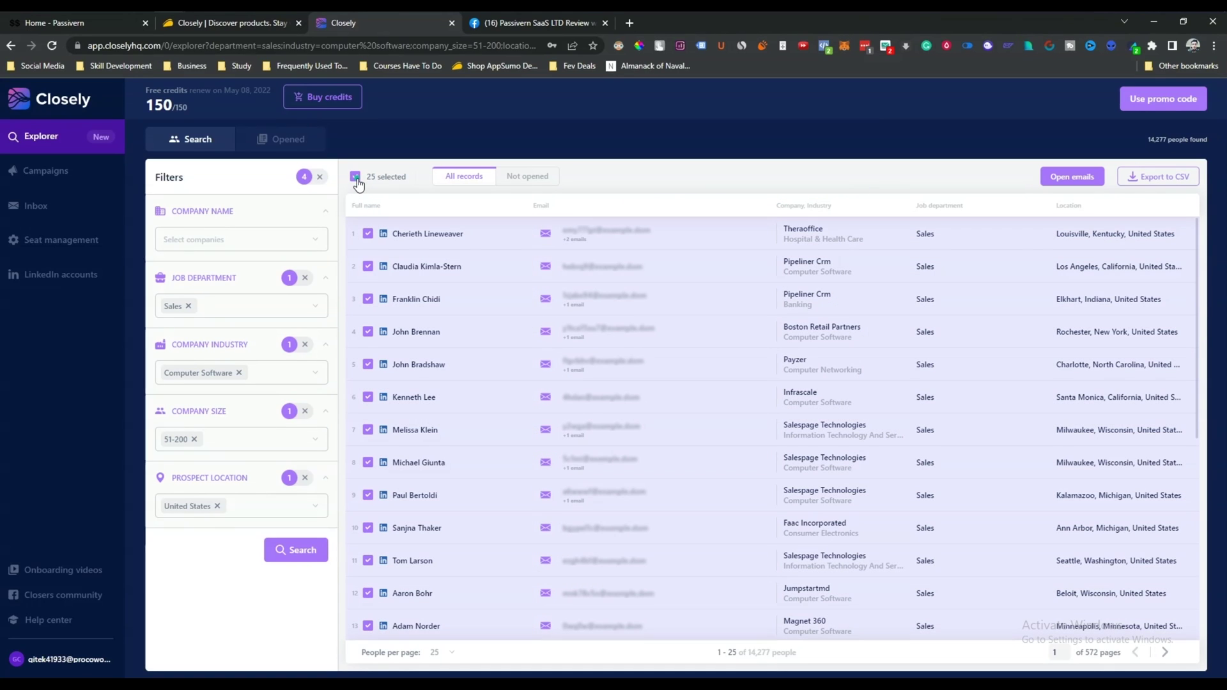
{"action": "scroll", "coordinate": [393, 427], "scroll_direction": "down", "scroll_amount": 4}
{"action": "scroll", "coordinate": [395, 428], "scroll_direction": "up", "scroll_amount": 4}
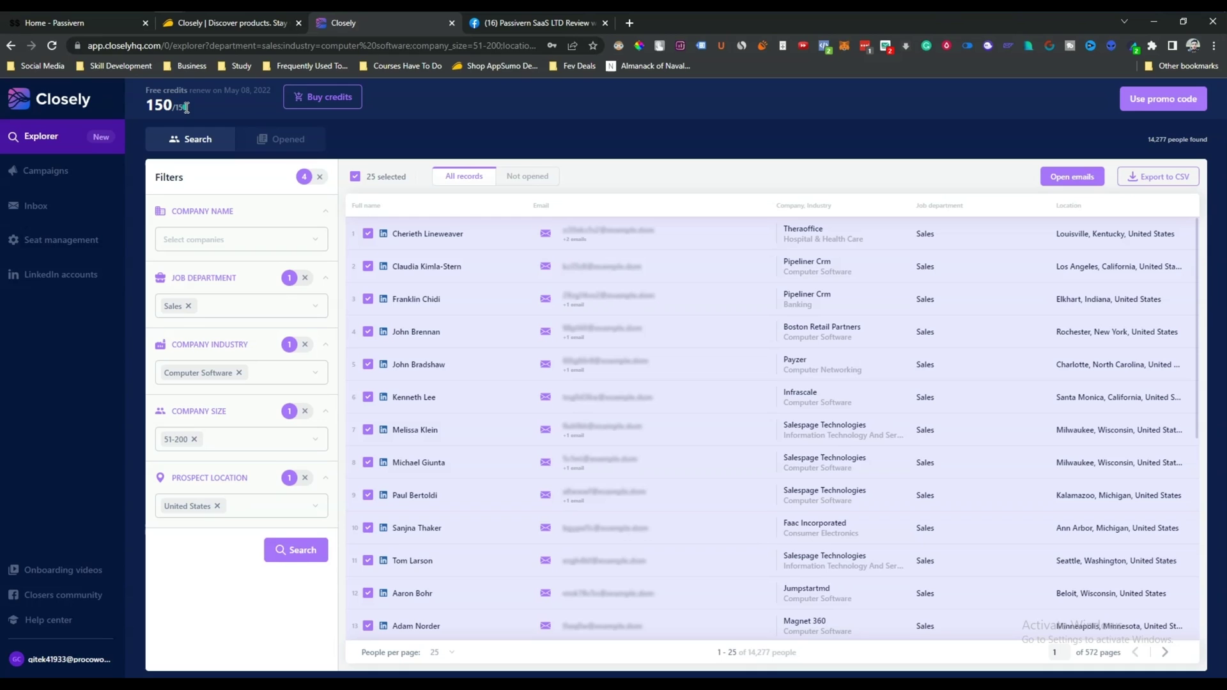
- Confirm the 1000 Explorer credits per code on AppSumo, then return to Closely
{"action": "left_click", "coordinate": [240, 29]}
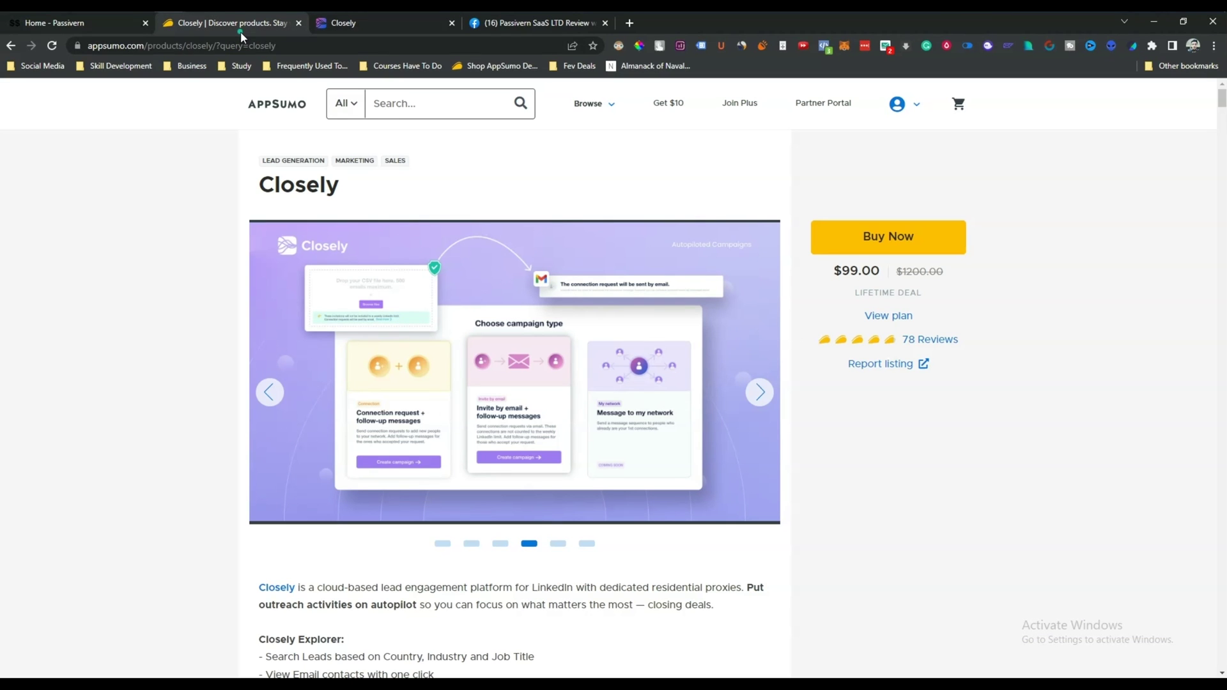
{"action": "scroll", "coordinate": [163, 416], "scroll_direction": "down", "scroll_amount": 10}
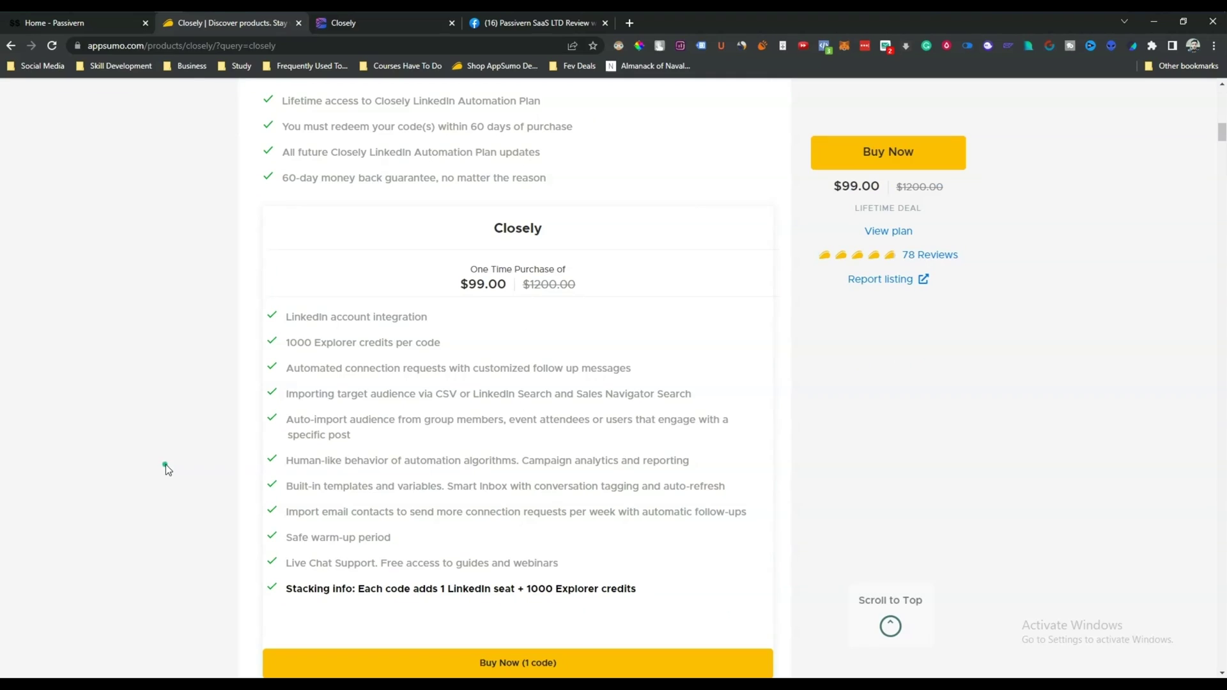
{"action": "double_click", "coordinate": [298, 343]}
{"action": "left_click", "coordinate": [358, 23]}
- Open emails for the 25 selected people for 25 credits (125/150 left) and copy one row's addresses
{"action": "left_click_drag", "start_coordinate": [148, 98], "coordinate": [213, 105]}
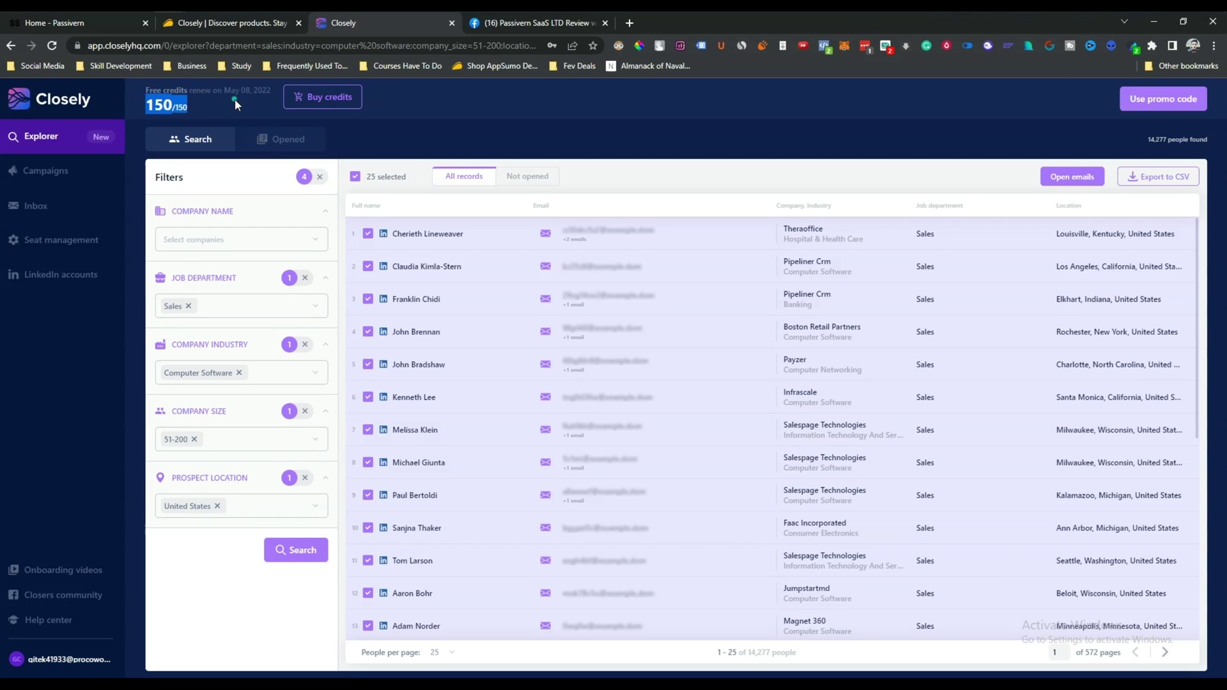
{"action": "left_click", "coordinate": [235, 99]}
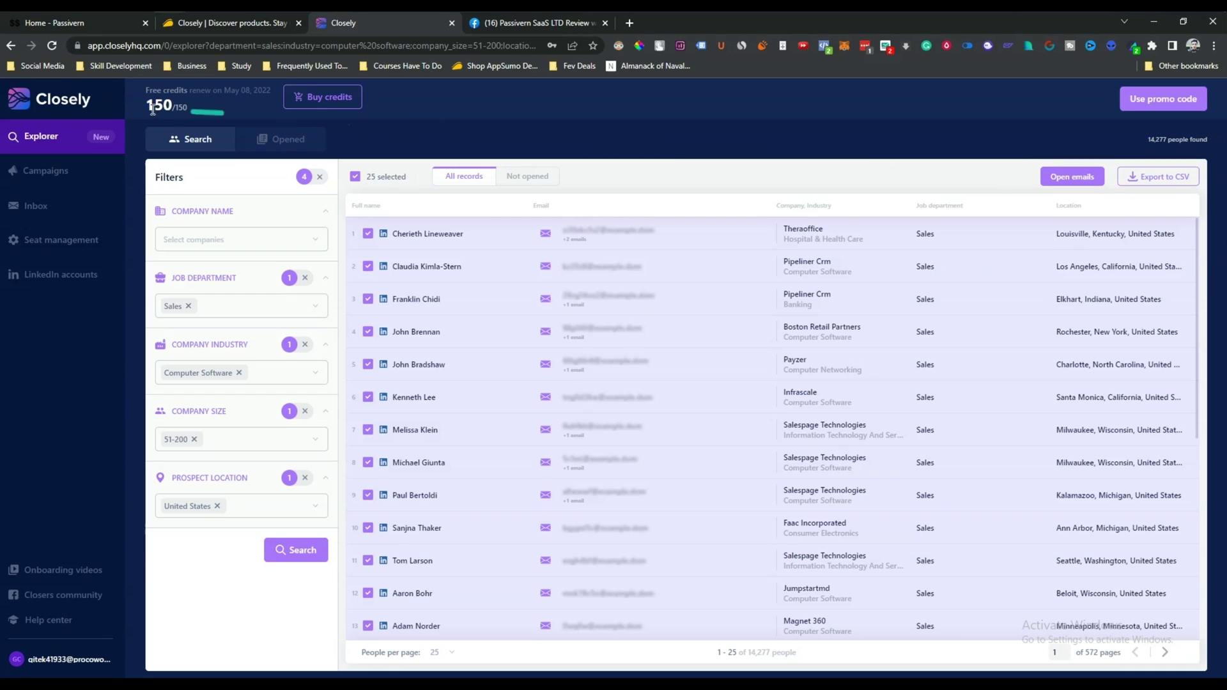
{"action": "scroll", "coordinate": [433, 473], "scroll_direction": "down", "scroll_amount": 5}
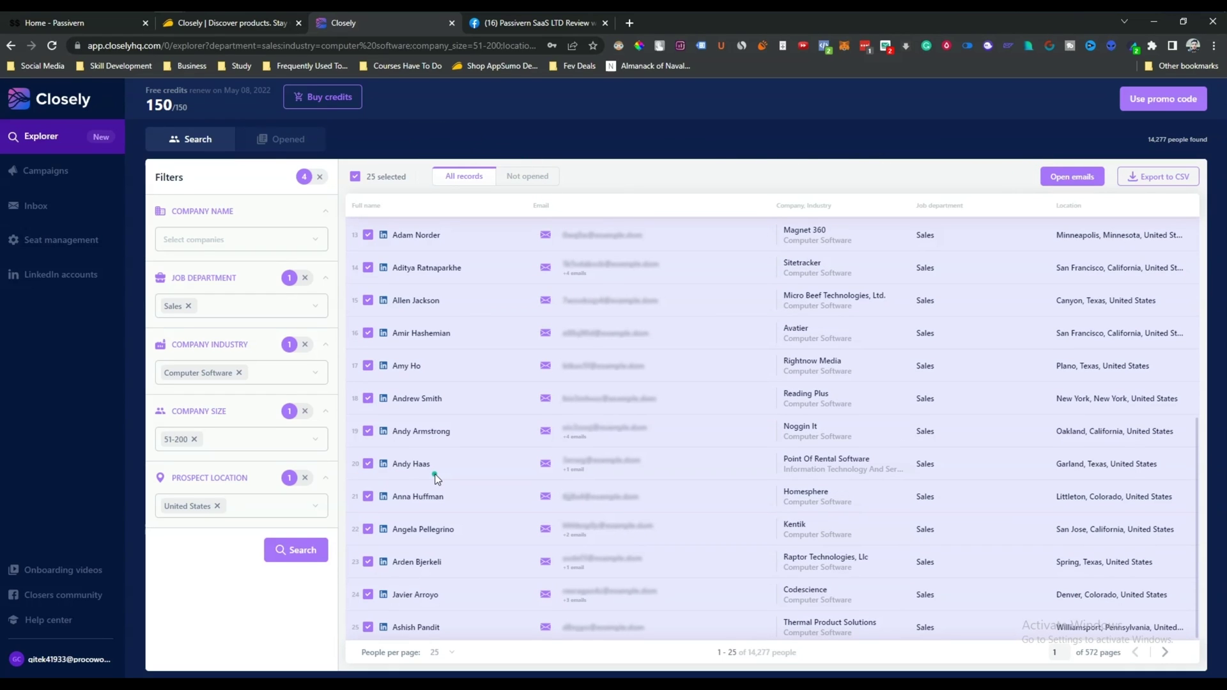
{"action": "scroll", "coordinate": [422, 448], "scroll_direction": "up", "scroll_amount": 5}
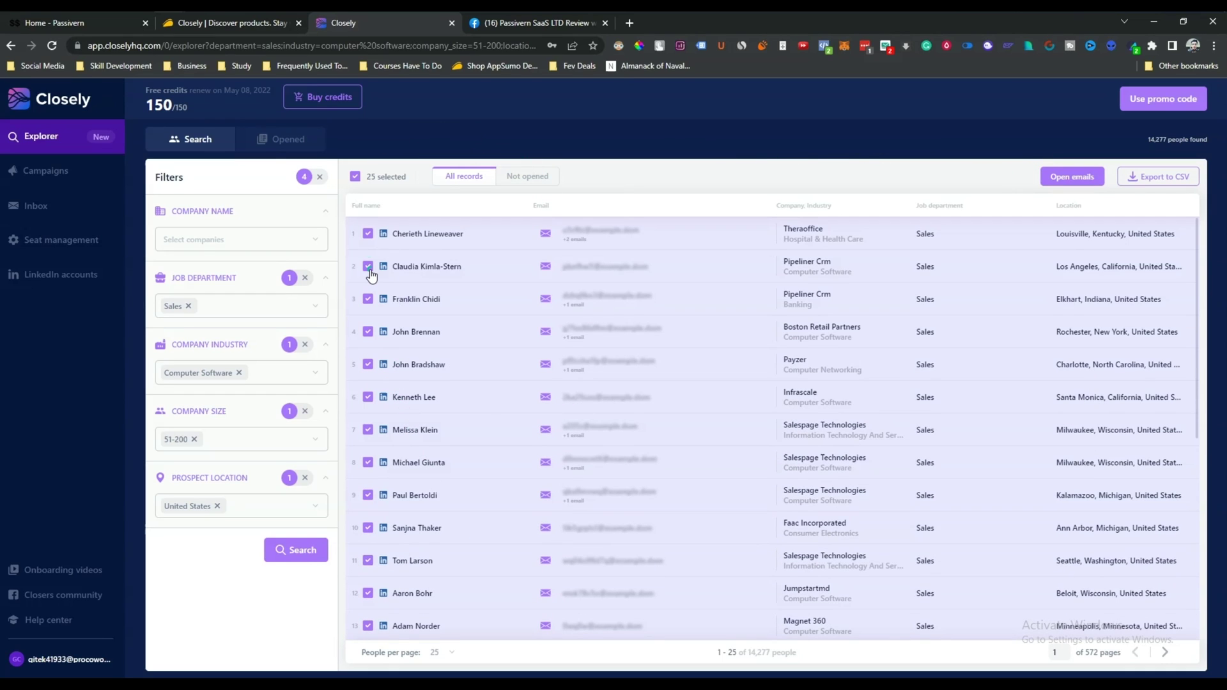
{"action": "left_click", "coordinate": [1056, 174]}
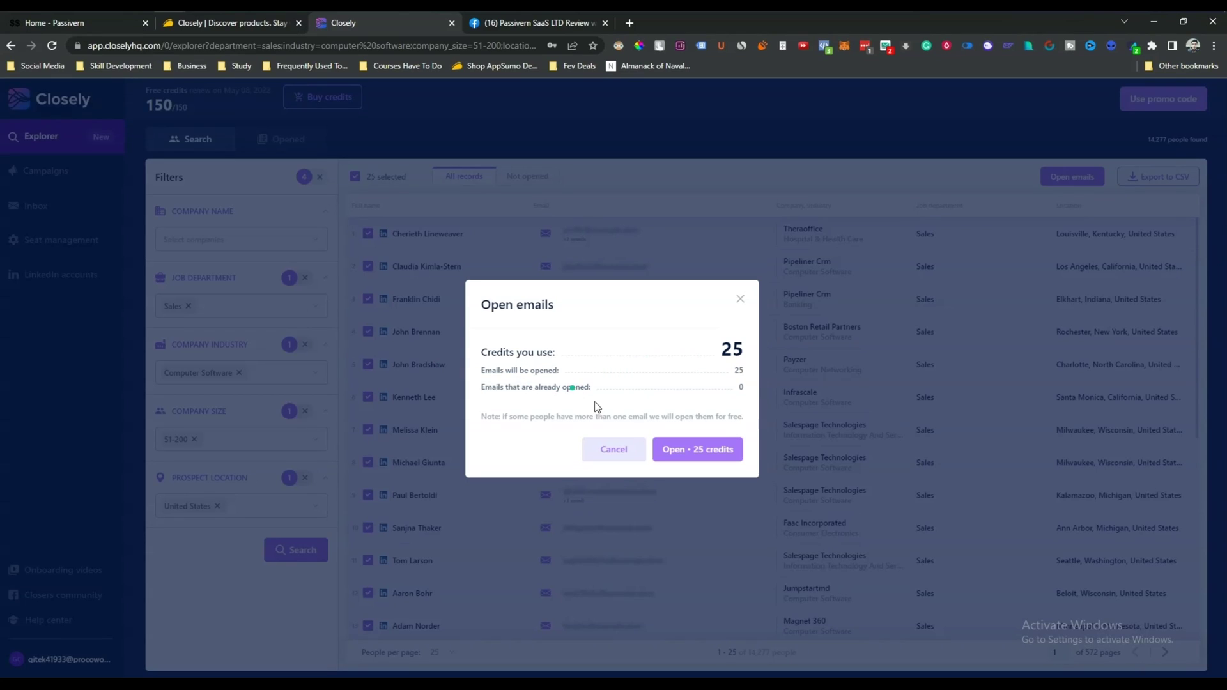
{"action": "left_click", "coordinate": [714, 450]}
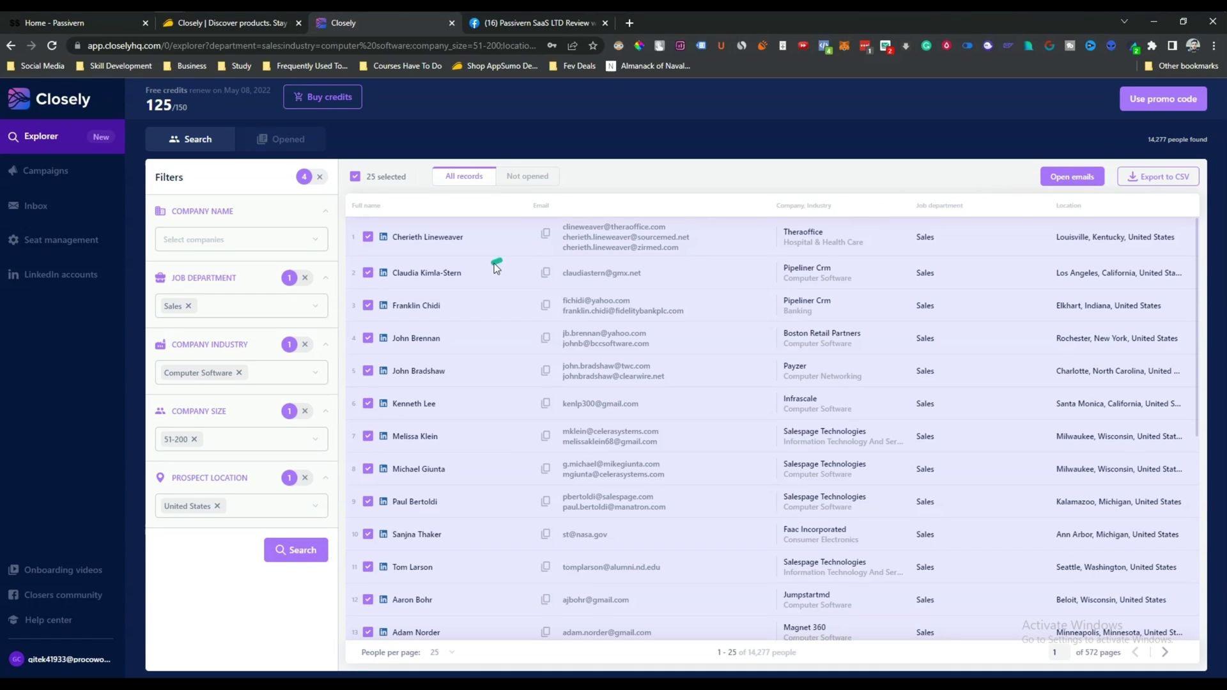
{"action": "left_click", "coordinate": [547, 236]}
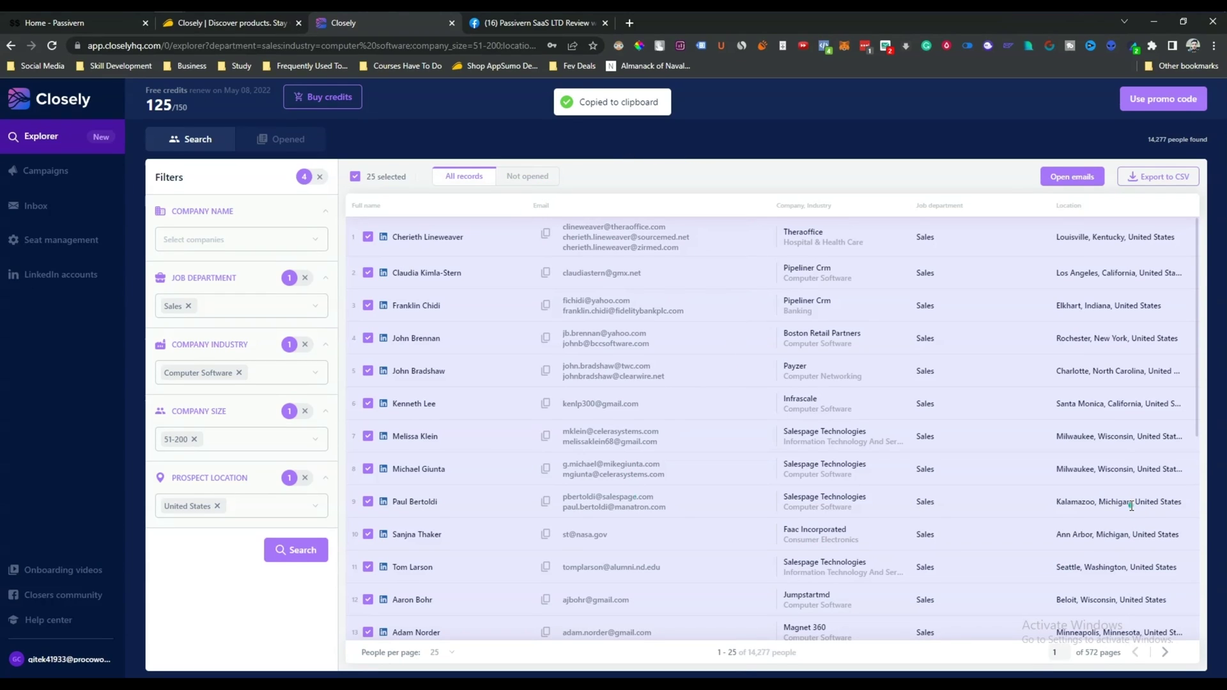
- Export the 25 people to explorer-export (1).csv at 0 credits and open the downloaded file
{"action": "left_click", "coordinate": [1158, 182]}
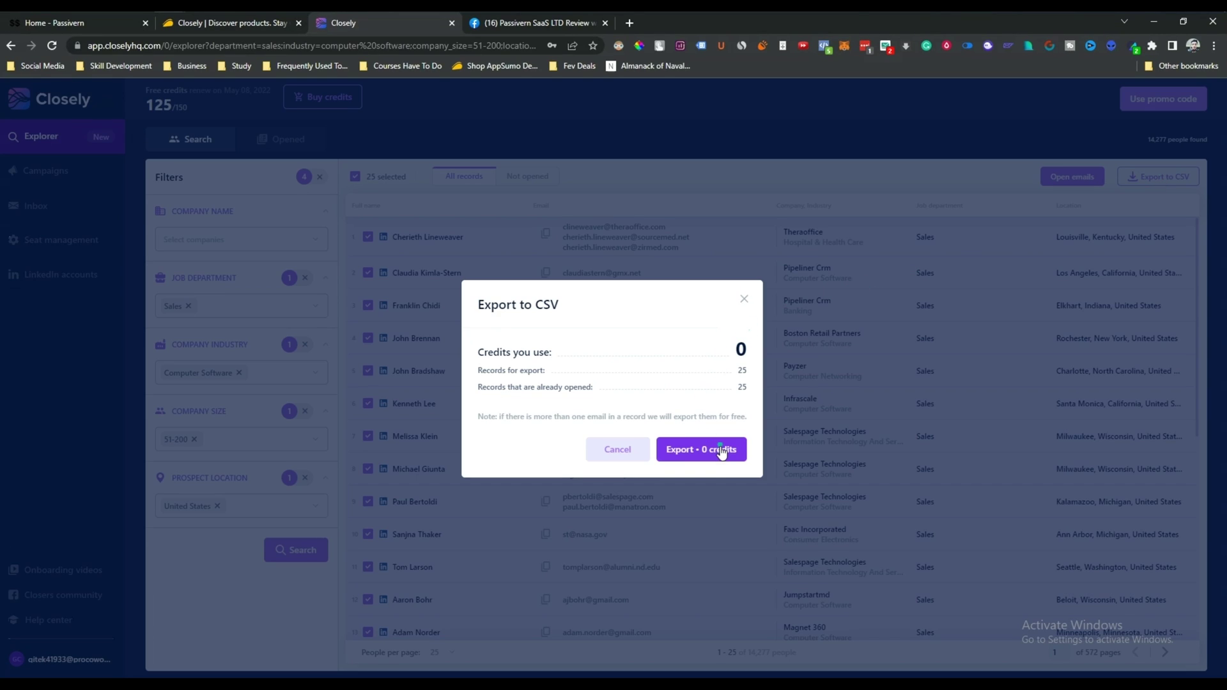
{"action": "left_click", "coordinate": [681, 454]}
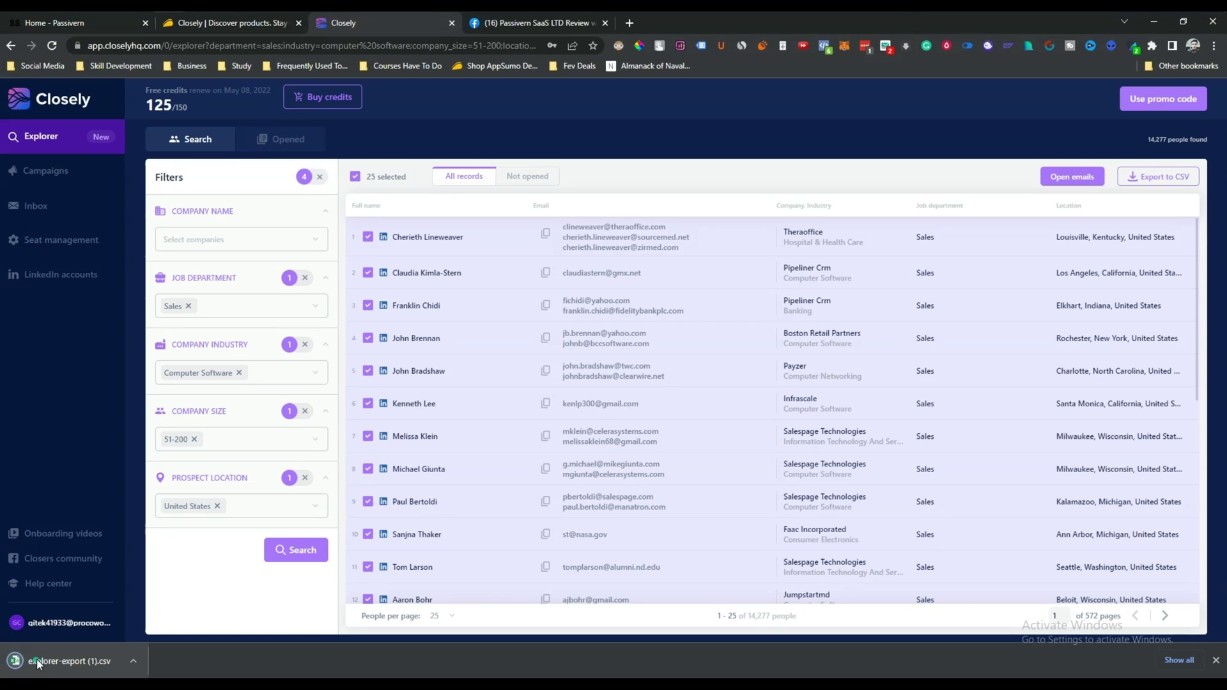
{"action": "left_click", "coordinate": [66, 662]}
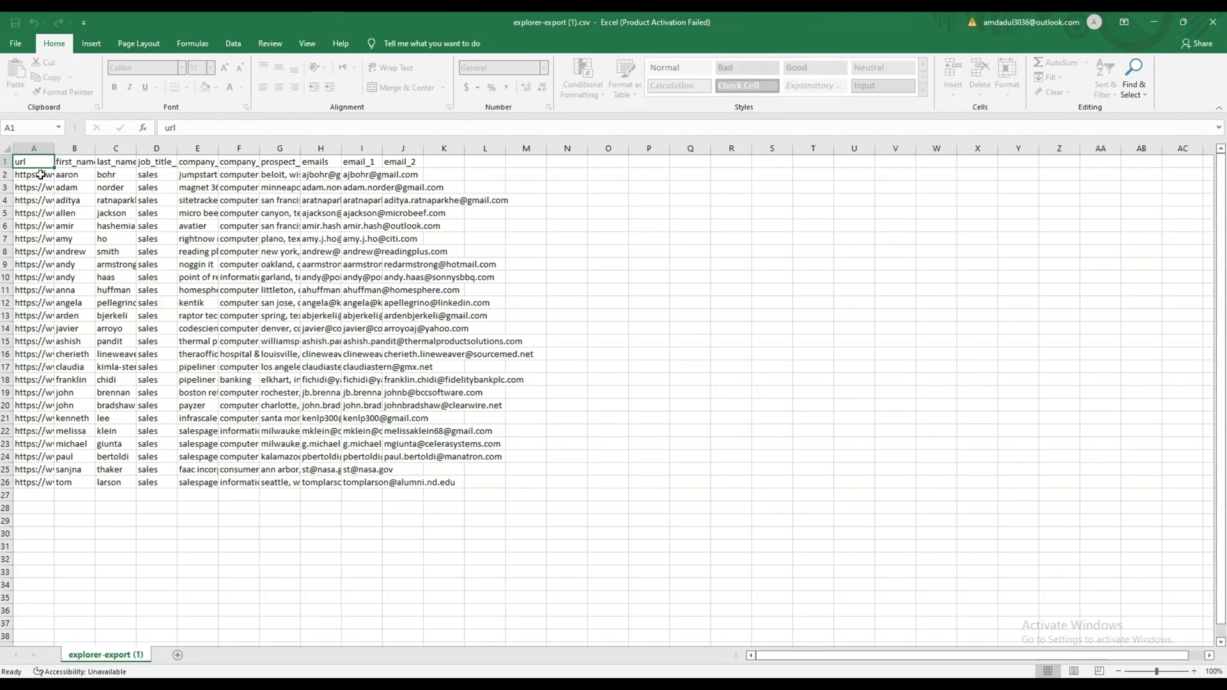
- Look over the url, first name, last name, job title and company columns of the export
{"action": "left_click_drag", "start_coordinate": [40, 173], "coordinate": [32, 341]}
{"action": "left_click", "coordinate": [73, 181]}
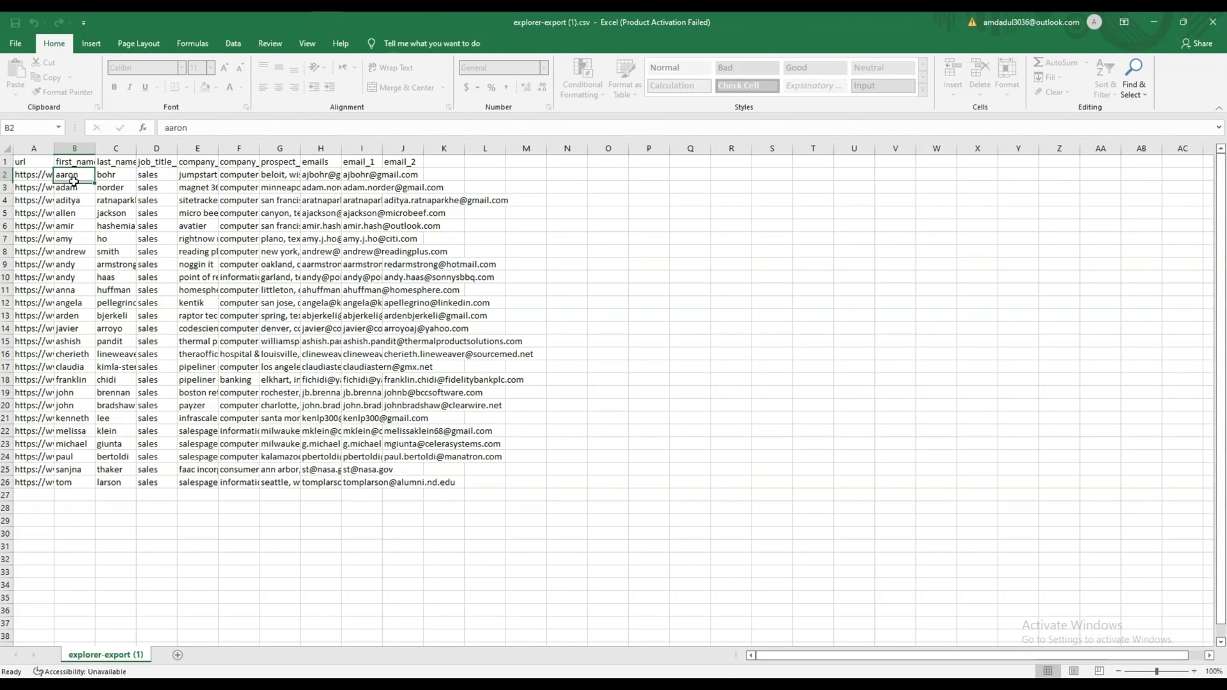
{"action": "left_click_drag", "start_coordinate": [74, 180], "coordinate": [96, 278]}
{"action": "left_click_drag", "start_coordinate": [112, 178], "coordinate": [115, 276]}
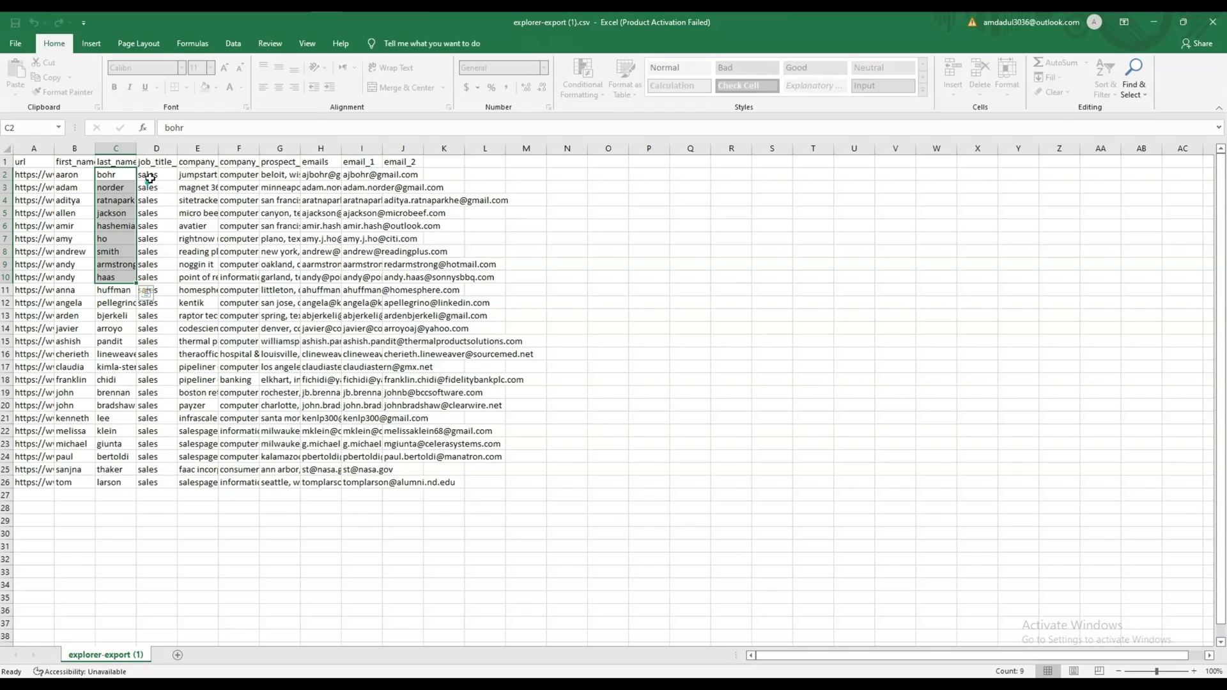
{"action": "left_click_drag", "start_coordinate": [149, 179], "coordinate": [151, 291]}
{"action": "left_click_drag", "start_coordinate": [195, 175], "coordinate": [184, 316]}
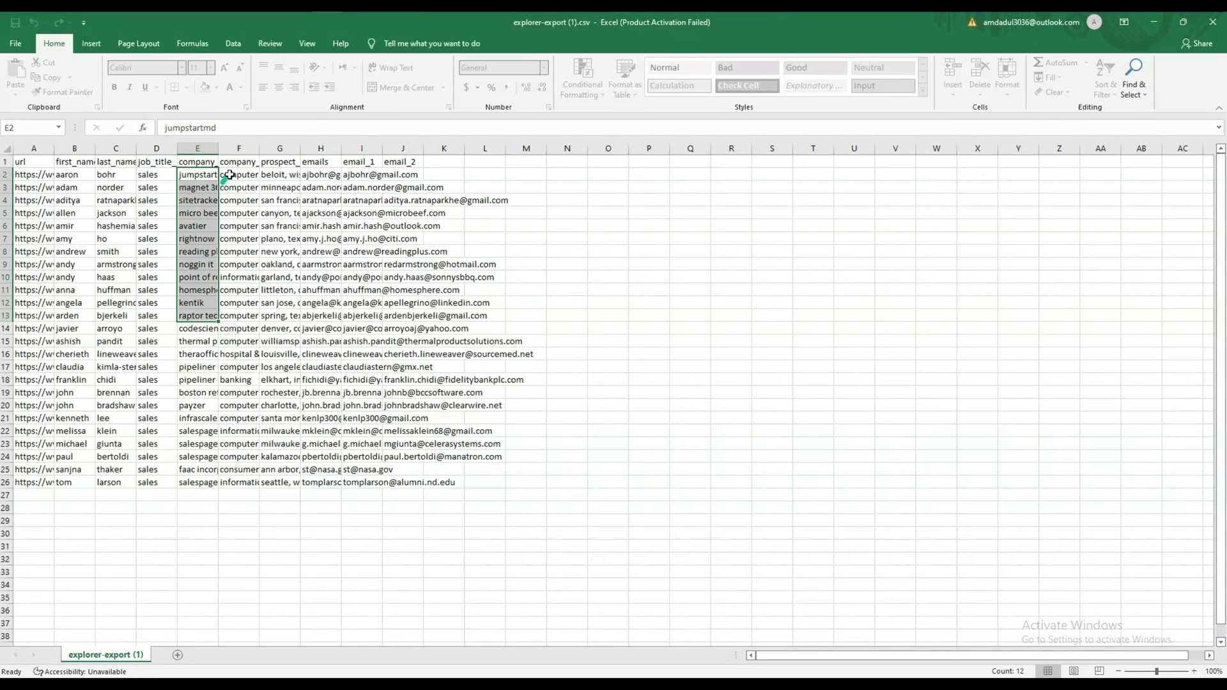
- Check the industry, location, emails, email_1 and email_2 columns, then close the spreadsheet
{"action": "left_click", "coordinate": [249, 171]}
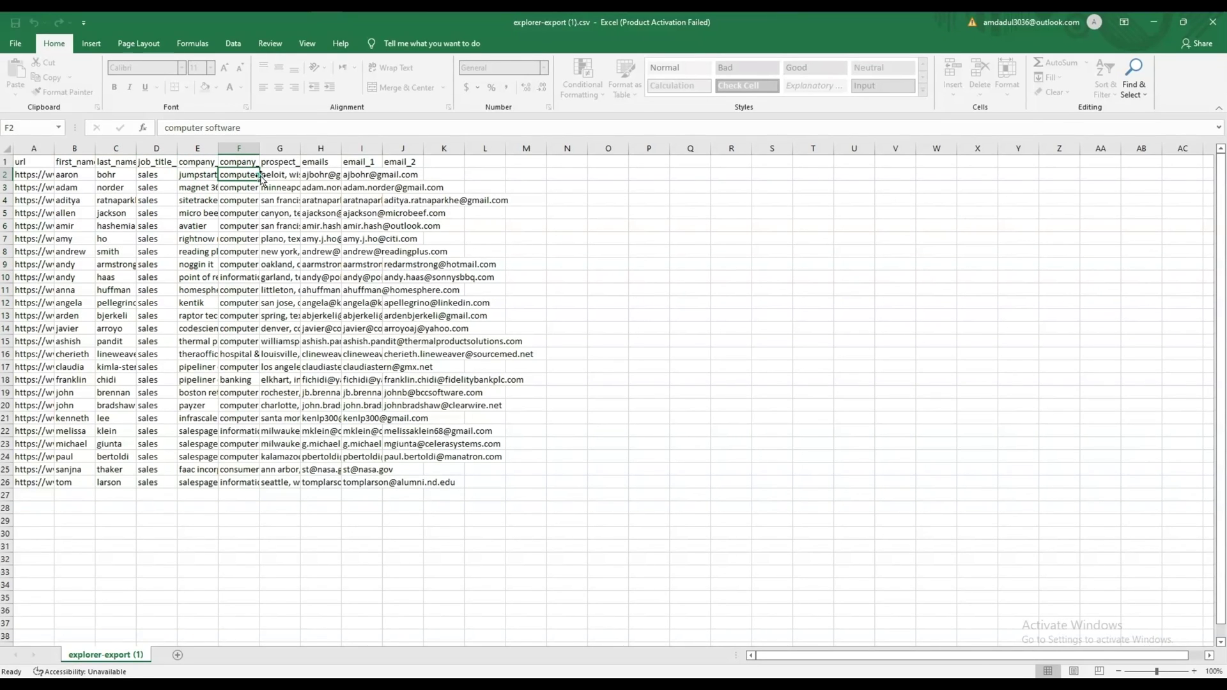
{"action": "left_click", "coordinate": [277, 186]}
{"action": "left_click_drag", "start_coordinate": [278, 174], "coordinate": [273, 390]}
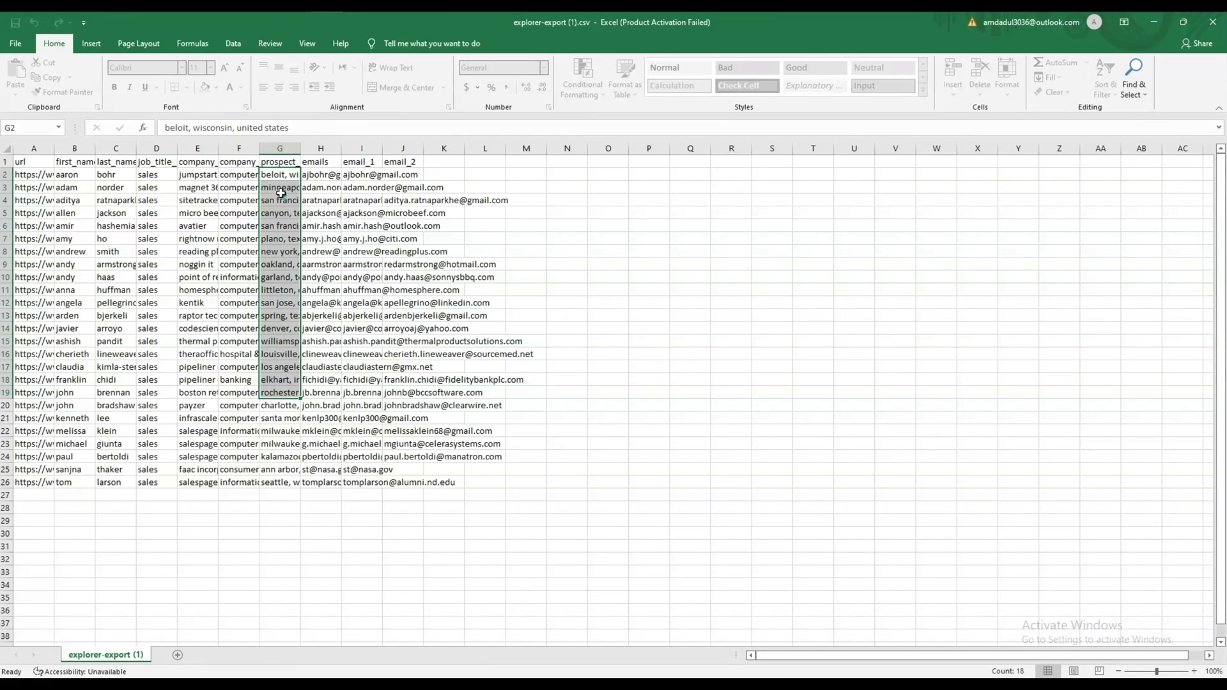
{"action": "left_click_drag", "start_coordinate": [318, 174], "coordinate": [323, 342]}
{"action": "left_click_drag", "start_coordinate": [361, 174], "coordinate": [361, 316]}
{"action": "left_click_drag", "start_coordinate": [402, 174], "coordinate": [403, 367]}
{"action": "left_click", "coordinate": [690, 366]}
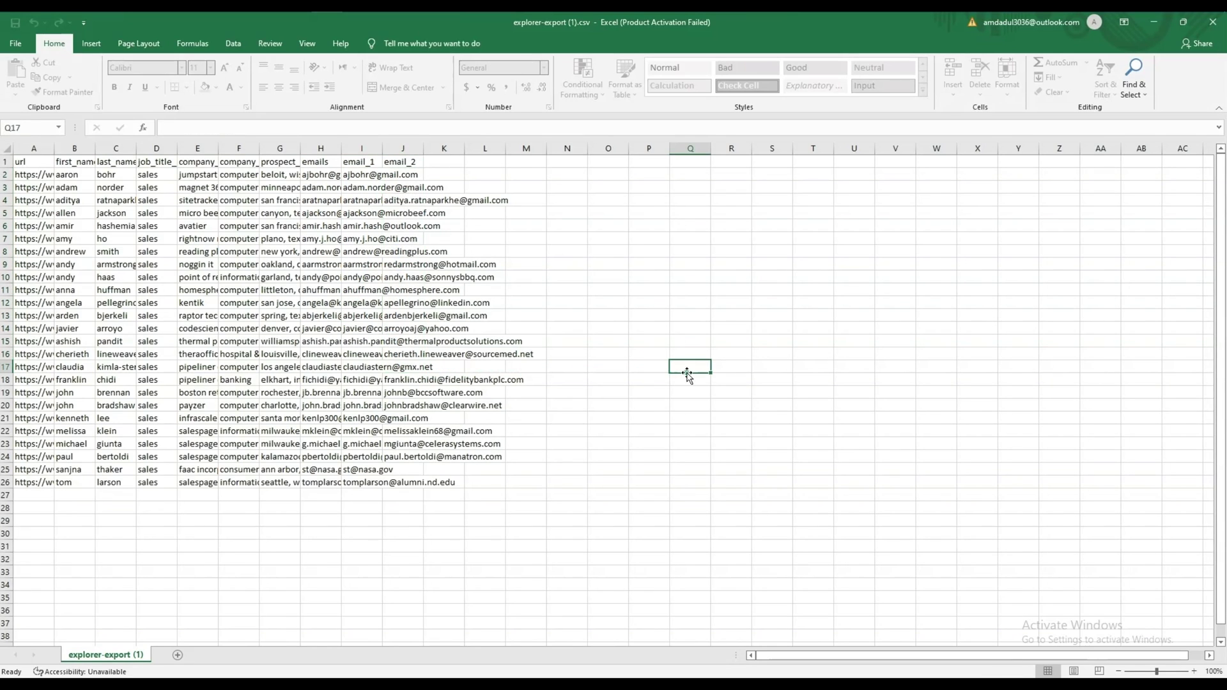
{"action": "left_click", "coordinate": [1213, 22]}
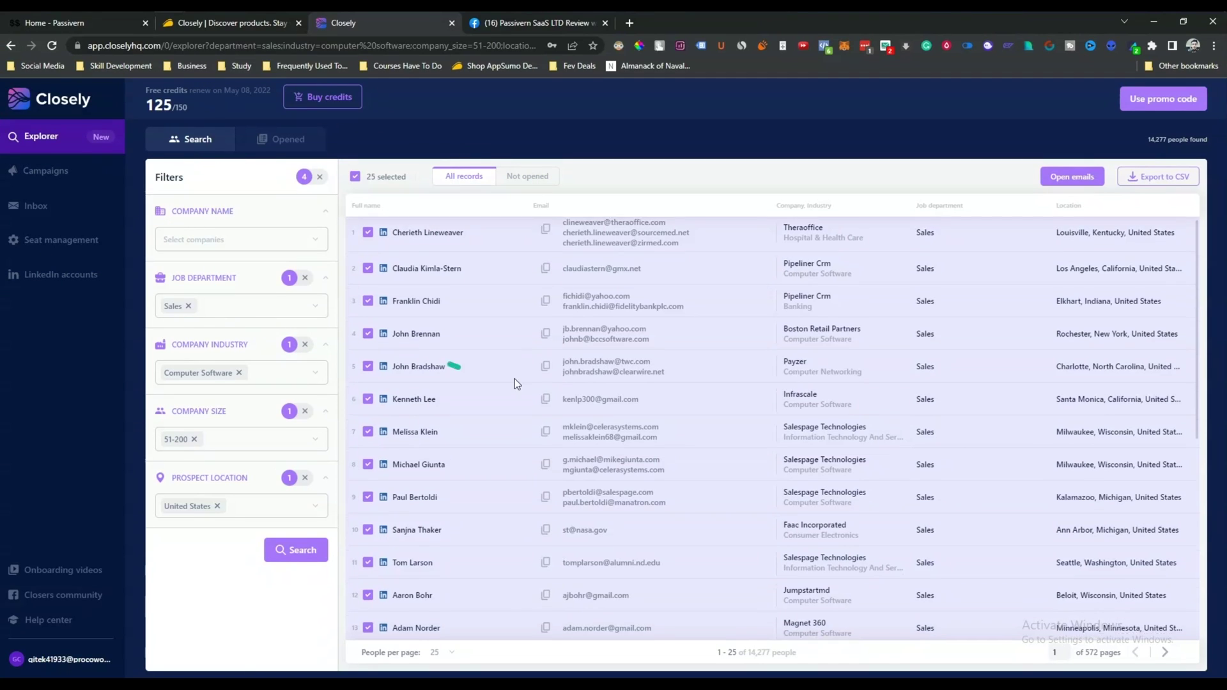
- Show the 25 already-opened contacts in the Opened tab
{"action": "scroll", "coordinate": [708, 446], "scroll_direction": "down", "scroll_amount": 8}
{"action": "scroll", "coordinate": [709, 447], "scroll_direction": "up", "scroll_amount": 8}
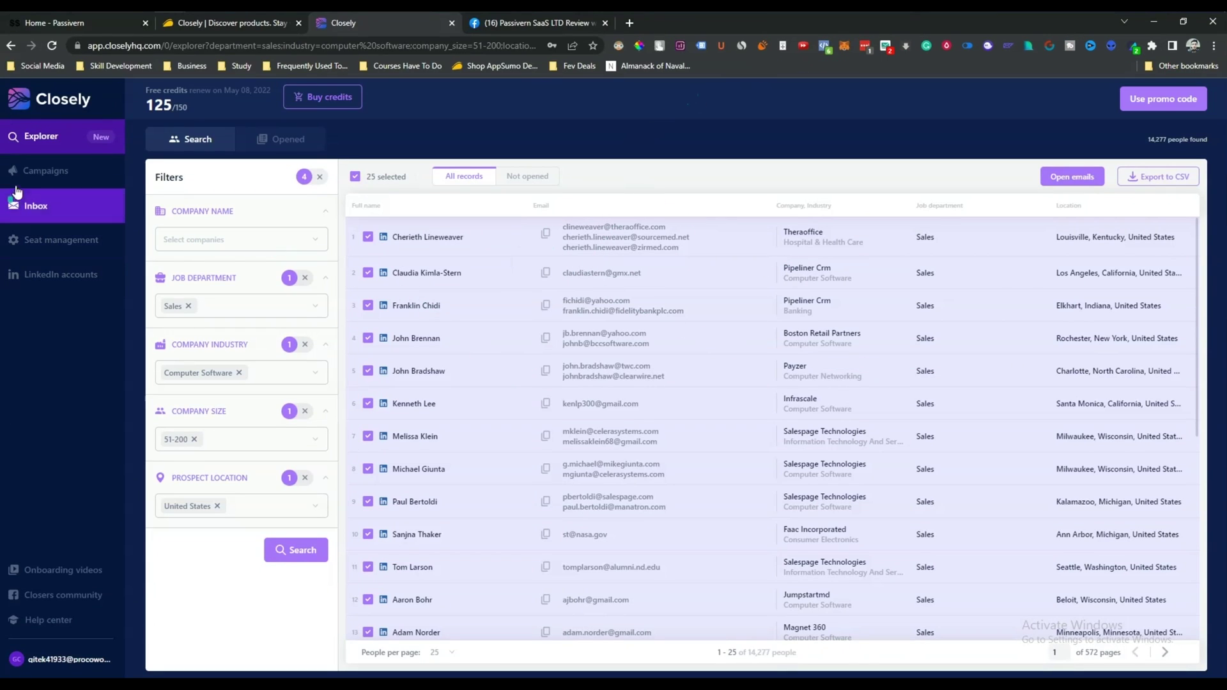
{"action": "left_click", "coordinate": [66, 142]}
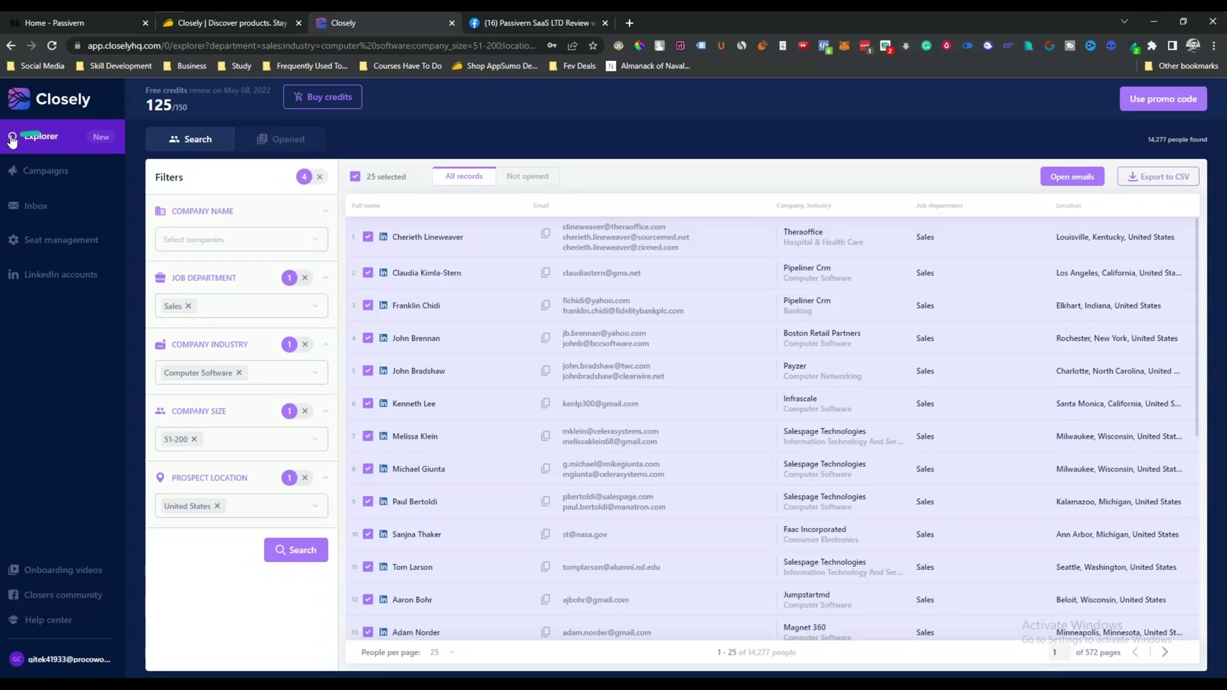
{"action": "left_click", "coordinate": [300, 141]}
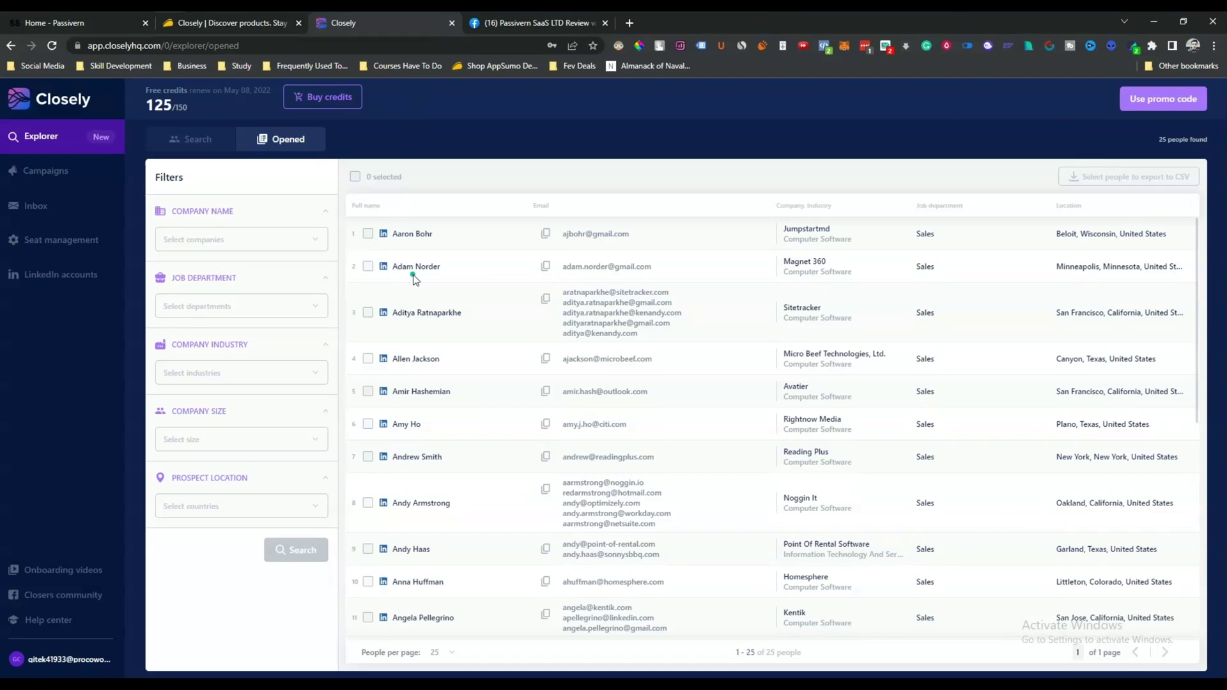
- View the first contact's LinkedIn profile, then return to an unfiltered Explorer search
{"action": "left_click", "coordinate": [382, 235]}
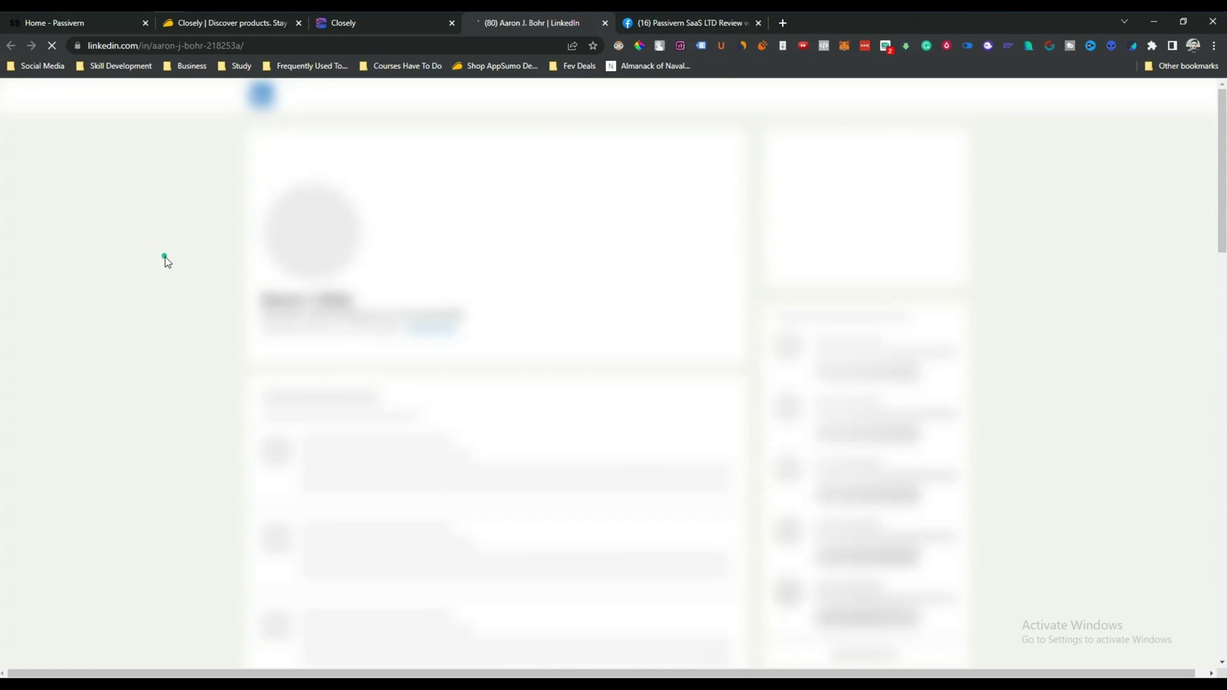
{"action": "key", "text": "ctrl+w"}
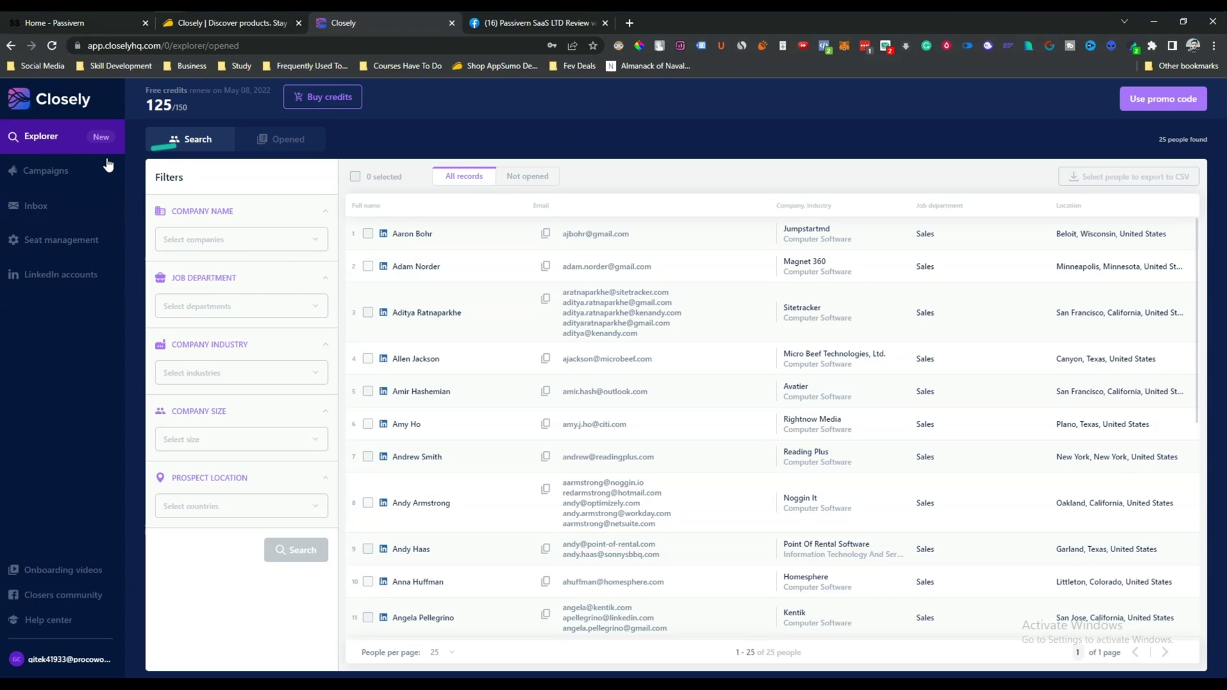
{"action": "left_click", "coordinate": [35, 142]}
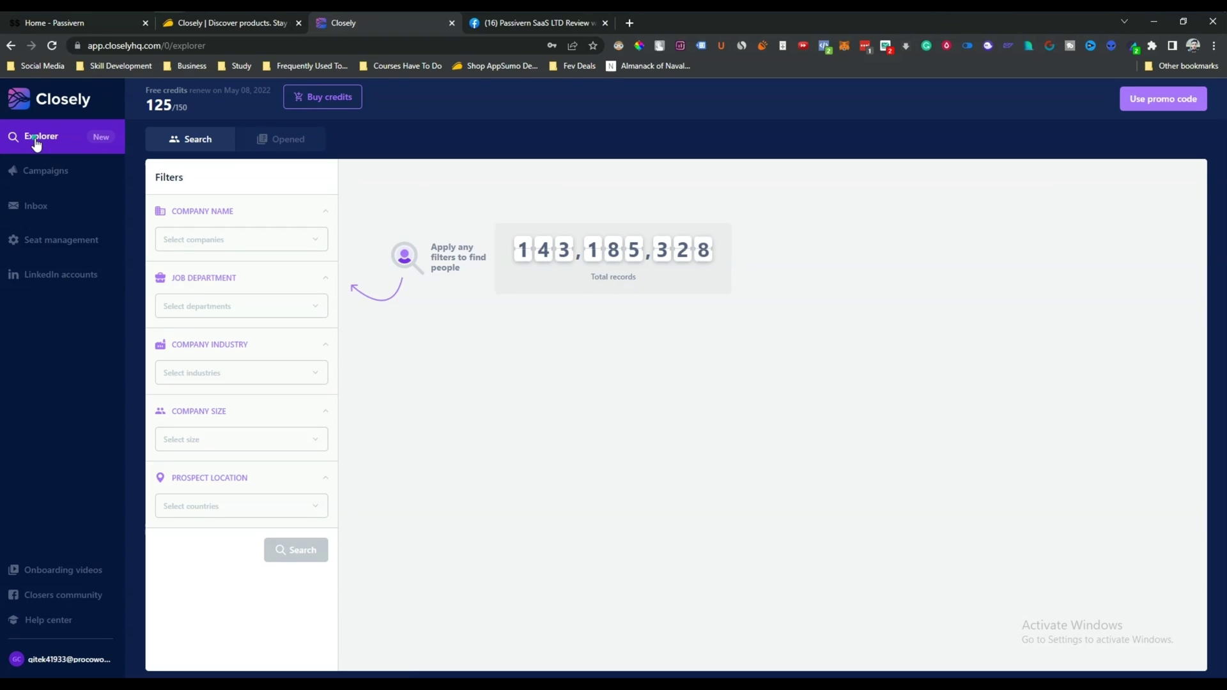
- Open Campaigns from the sidebar to bring up the 'Let's add a LinkedIn account' dialog
{"action": "left_click", "coordinate": [55, 171]}
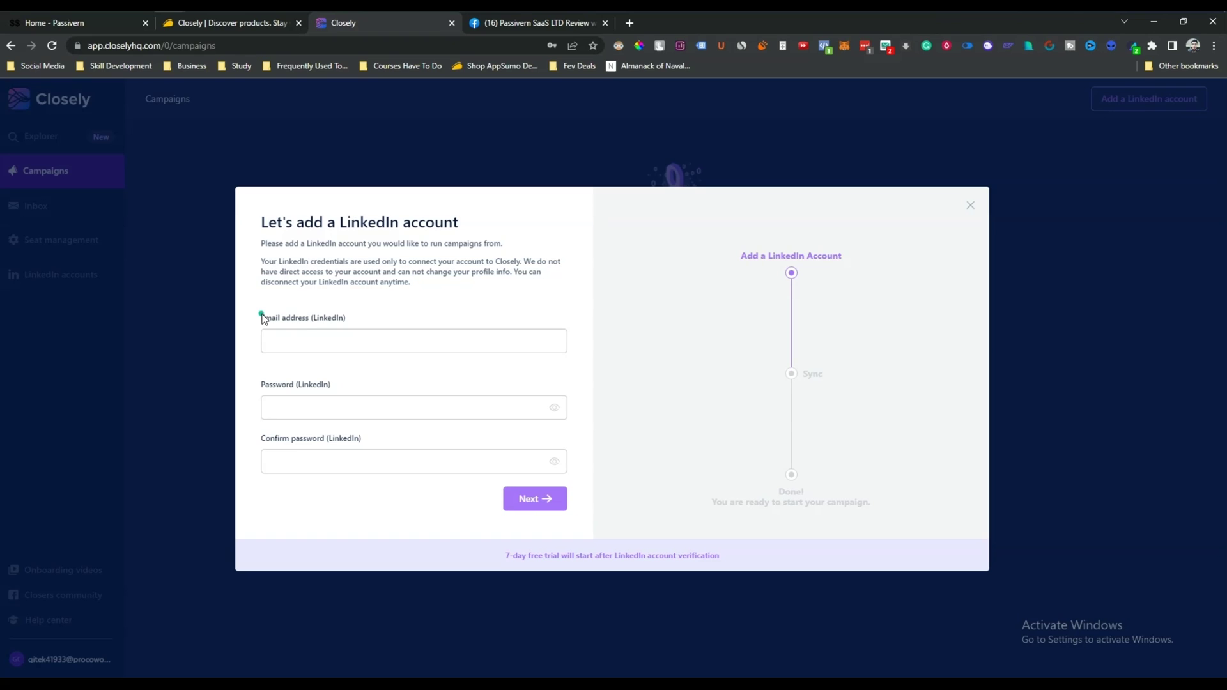
- Go over the LinkedIn dialog's e-mail, password and credential-usage notes
{"action": "left_click_drag", "start_coordinate": [262, 317], "coordinate": [345, 318]}
{"action": "left_click_drag", "start_coordinate": [261, 385], "coordinate": [340, 385]}
{"action": "left_click", "coordinate": [340, 385]}
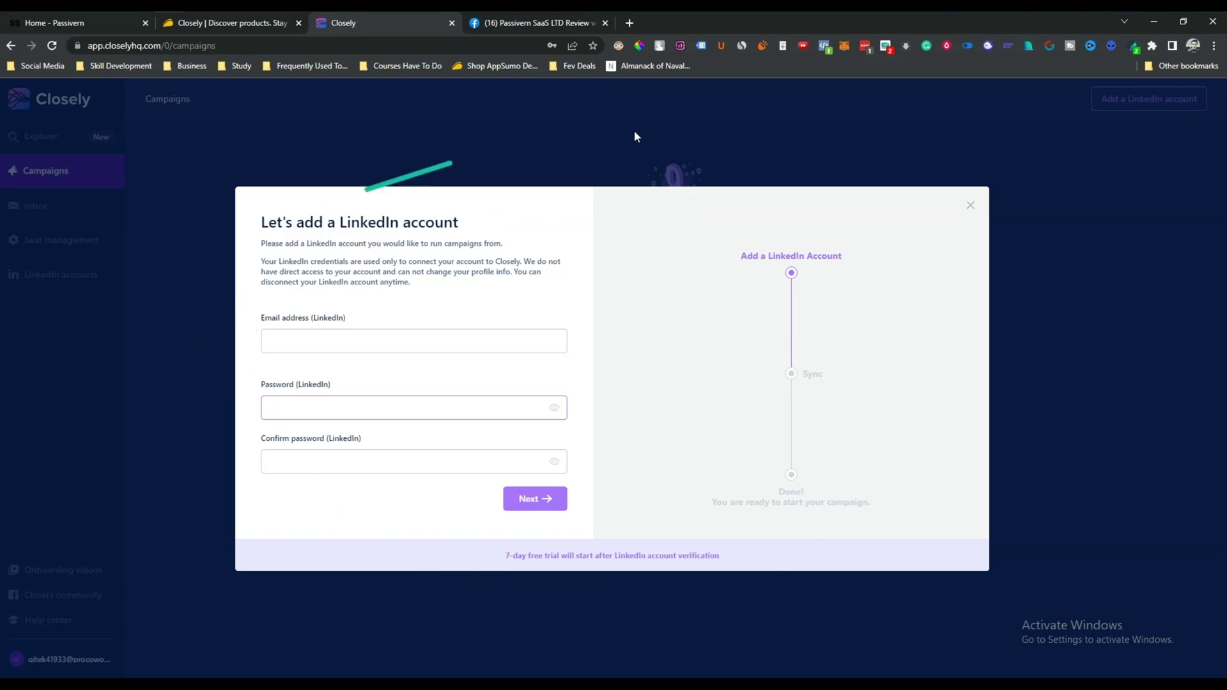
{"action": "left_click_drag", "start_coordinate": [260, 320], "coordinate": [360, 312]}
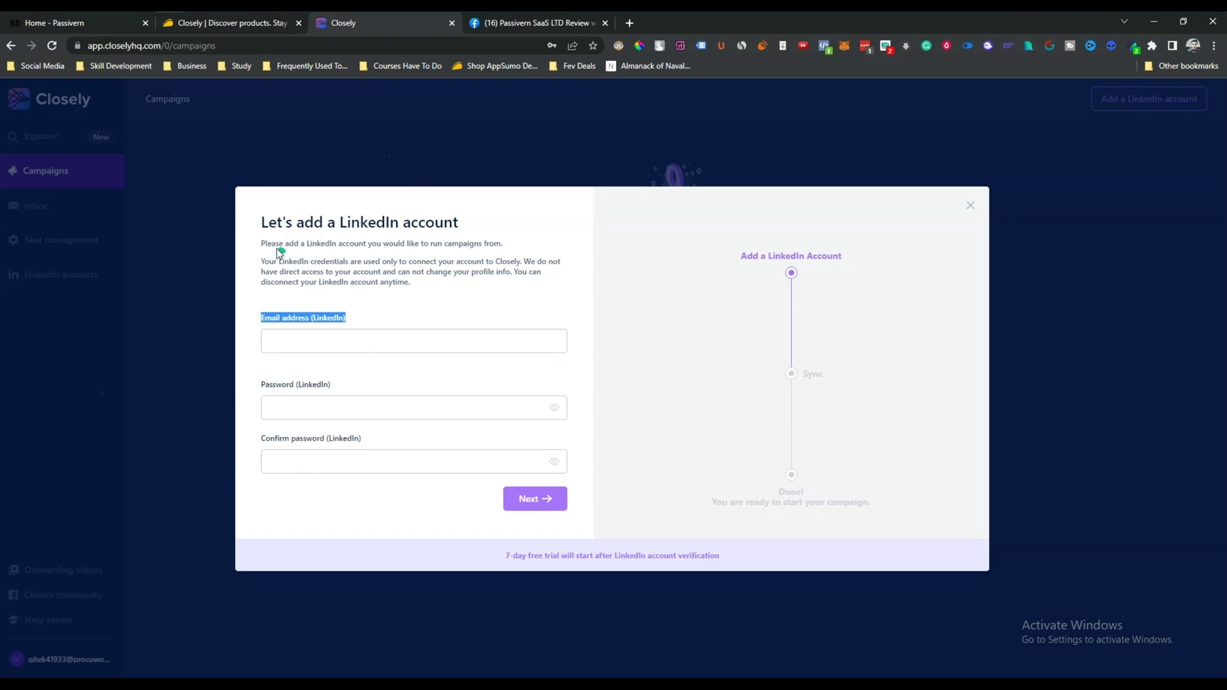
{"action": "left_click_drag", "start_coordinate": [263, 239], "coordinate": [537, 249]}
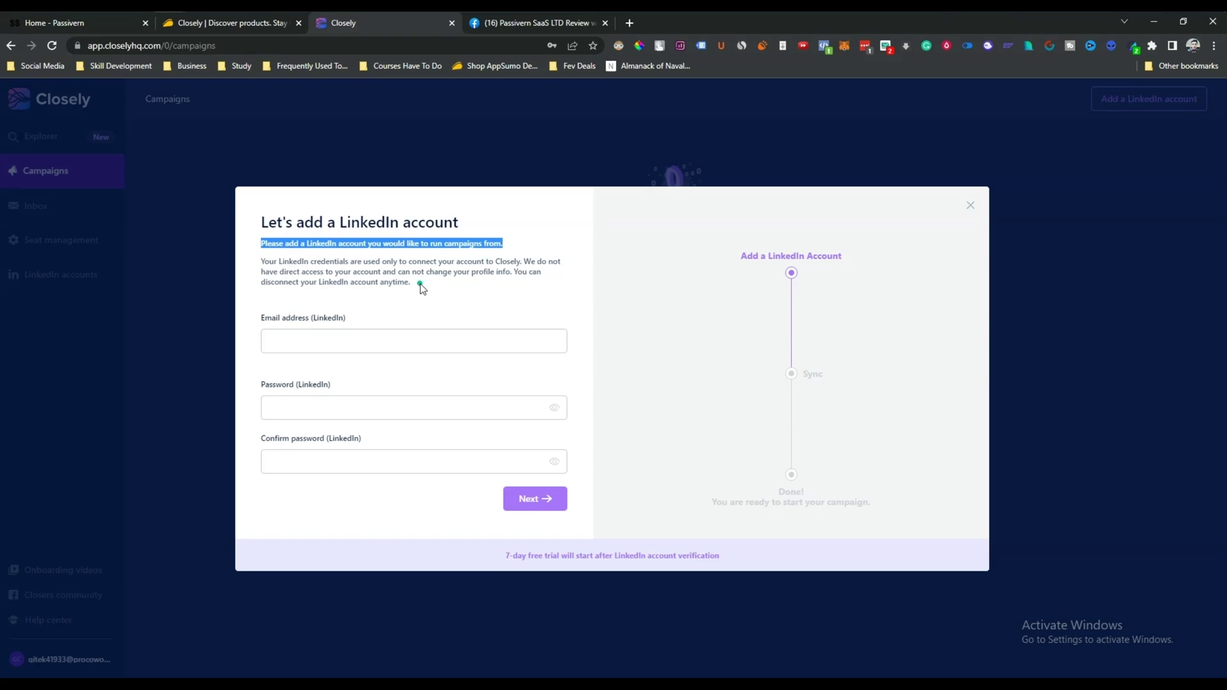
{"action": "left_click_drag", "start_coordinate": [419, 285], "coordinate": [267, 260]}
- Enter the LinkedIn account e-mail and password and submit them to start syncing
{"action": "left_click", "coordinate": [261, 264]}
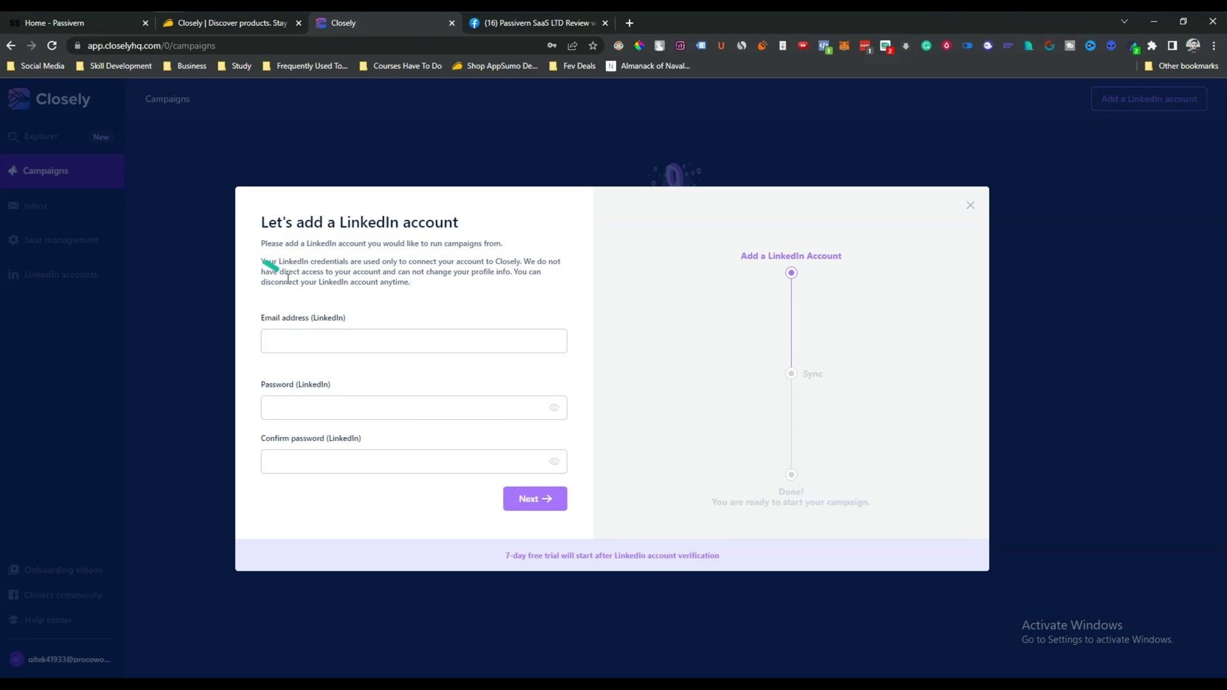
{"action": "left_click", "coordinate": [275, 339]}
{"action": "left_click", "coordinate": [280, 384]}
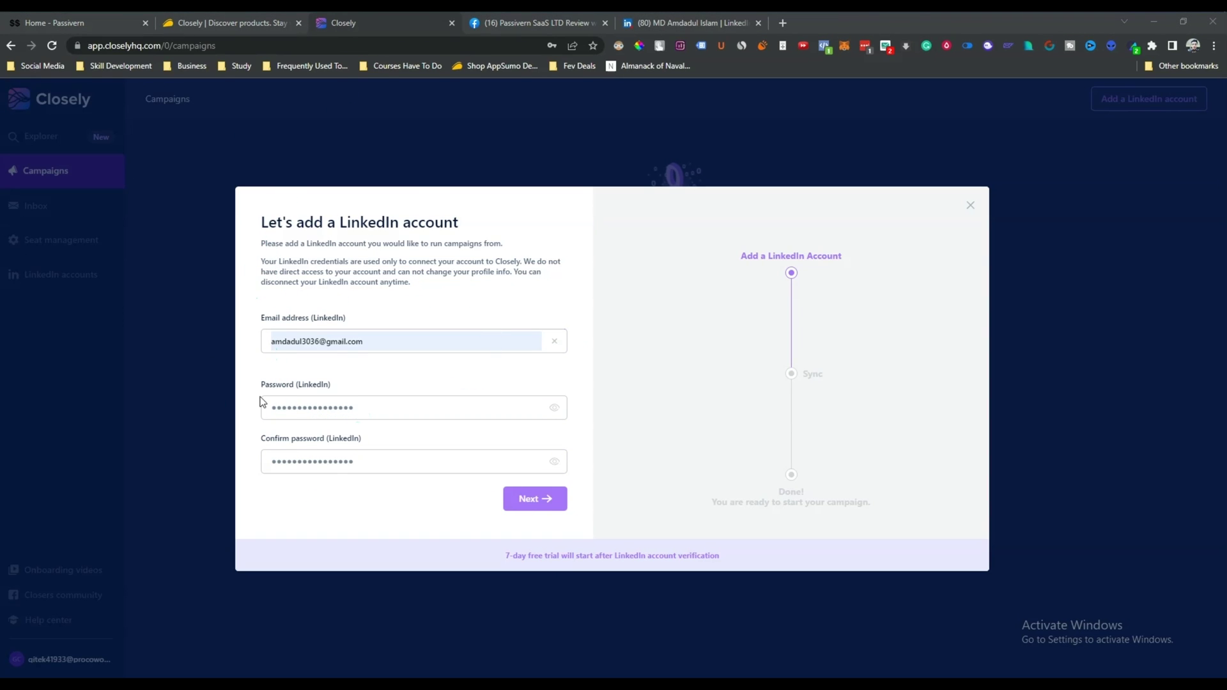
{"action": "left_click", "coordinate": [528, 505]}
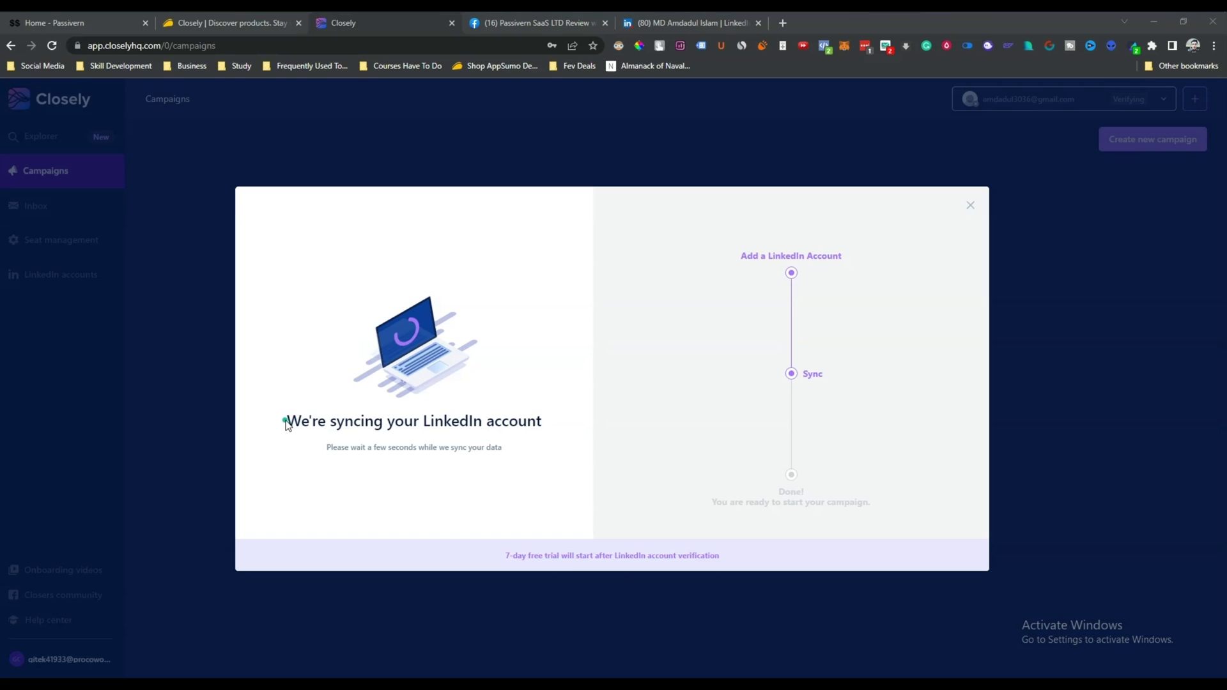
- After the sync, keep Asia/Dhaka timezone and Monday–Friday 09:00–21:00 hours, then create a campaign
{"action": "left_click_drag", "start_coordinate": [286, 425], "coordinate": [571, 434]}
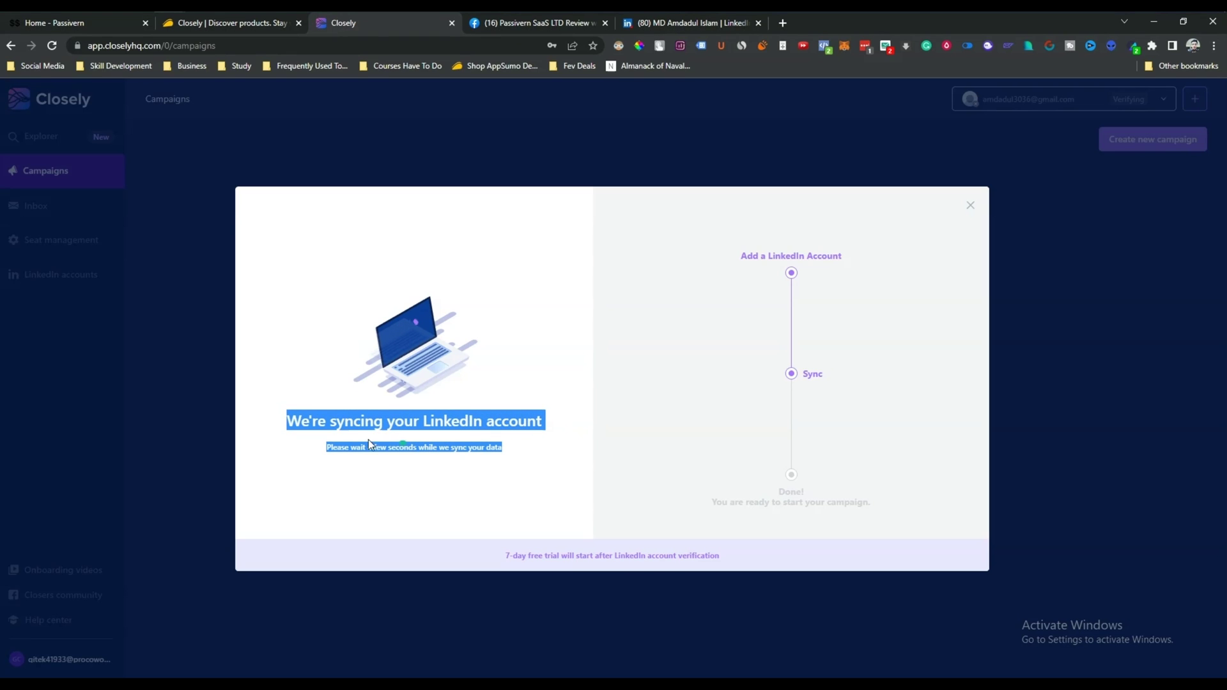
{"action": "left_click", "coordinate": [330, 436]}
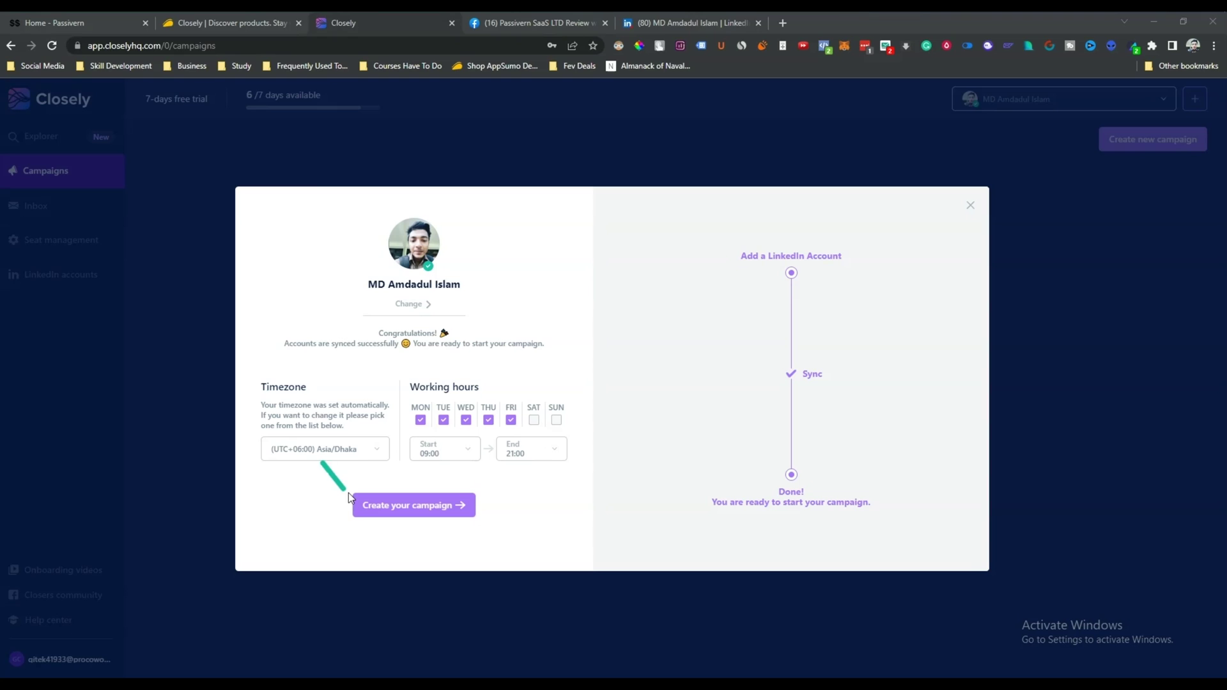
{"action": "left_click", "coordinate": [297, 448]}
{"action": "left_click", "coordinate": [322, 312]}
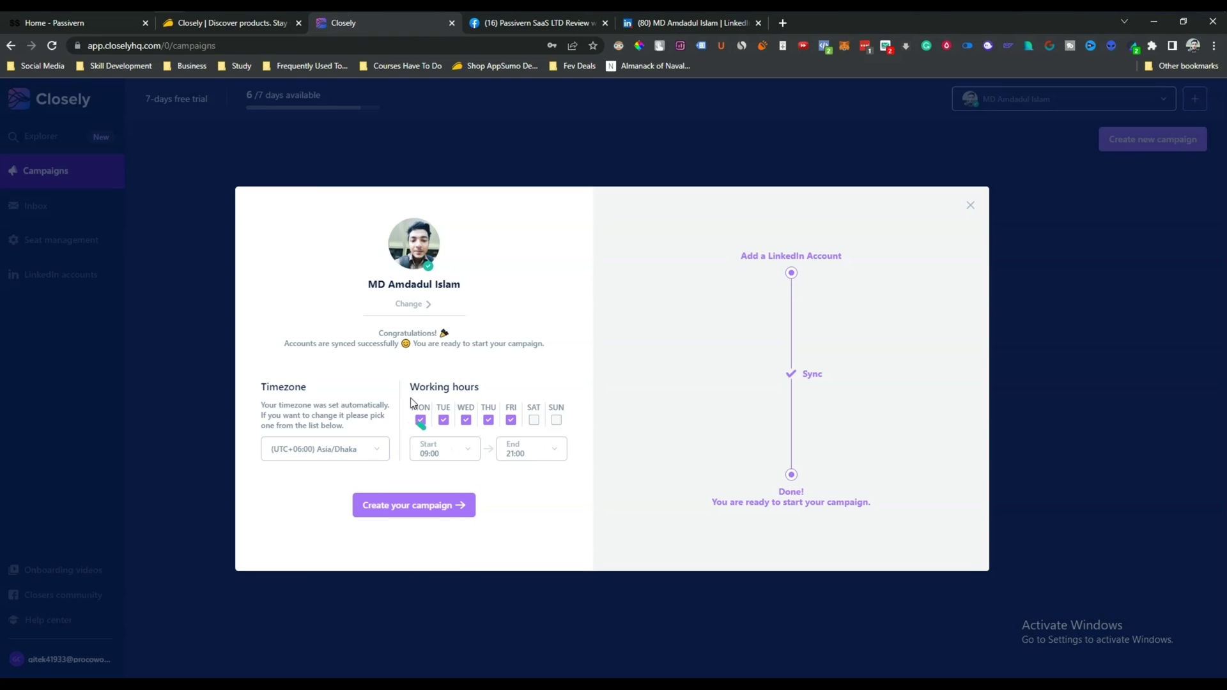
{"action": "left_click", "coordinate": [428, 510]}
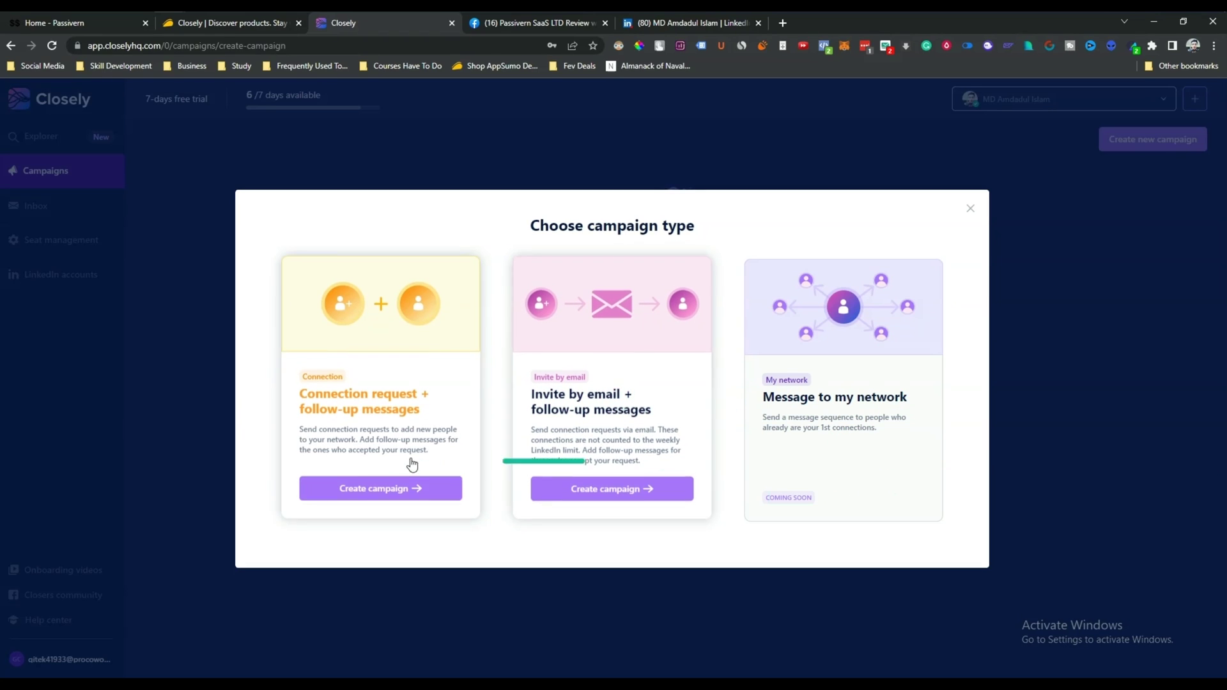
- Choose the Invite by email campaign type
{"action": "left_click_drag", "start_coordinate": [548, 226], "coordinate": [687, 228]}
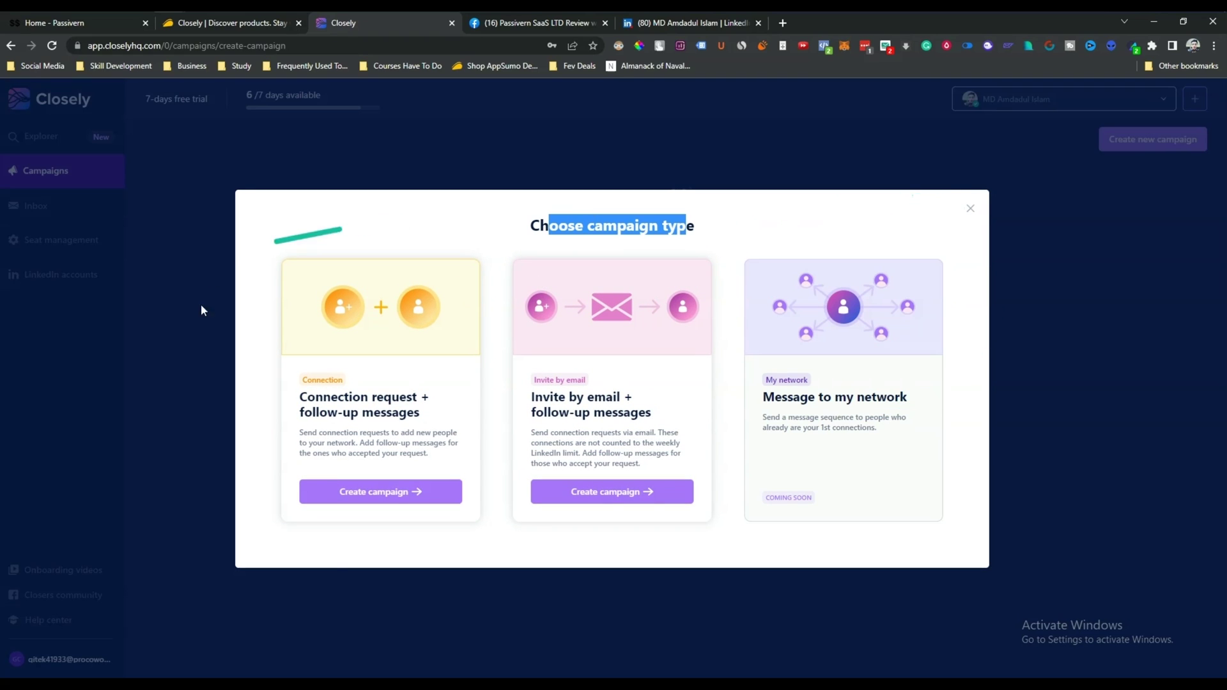
{"action": "left_click", "coordinate": [972, 209]}
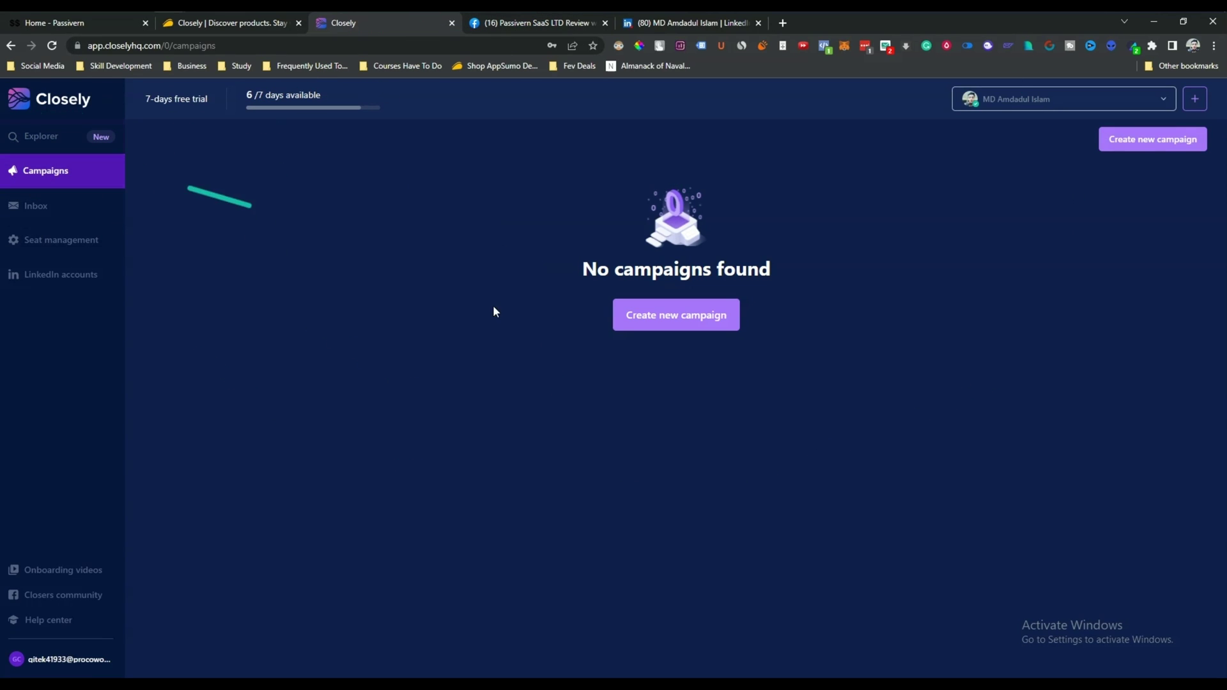
{"action": "left_click", "coordinate": [702, 326]}
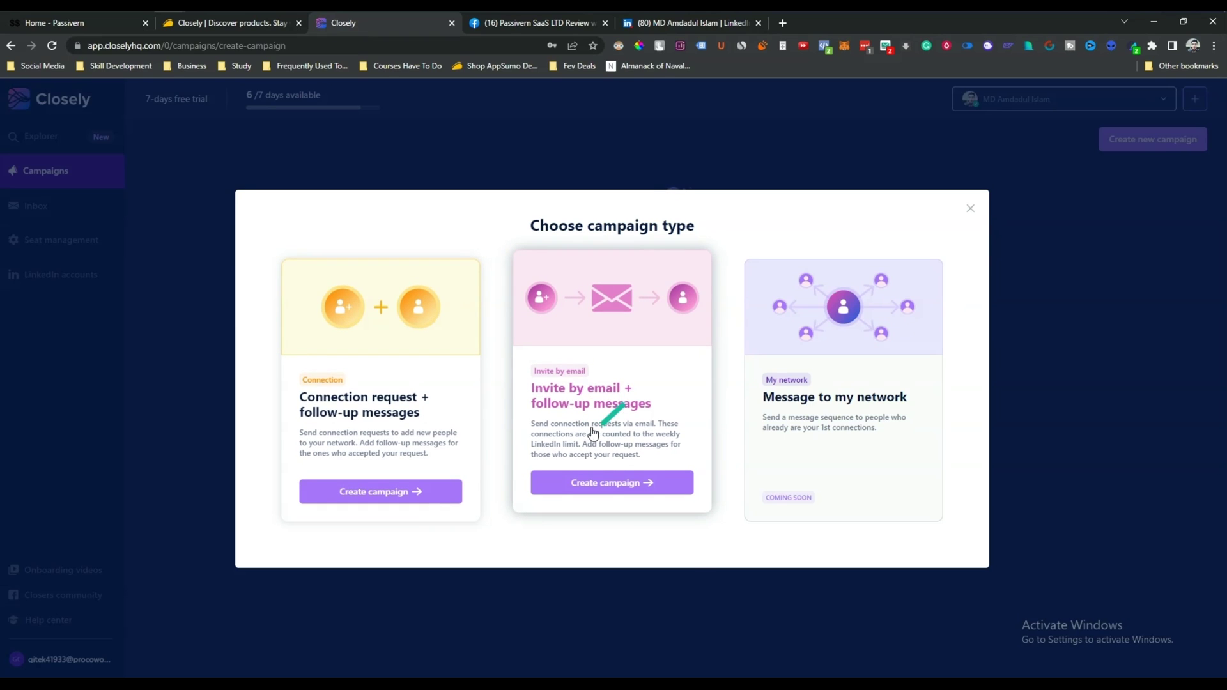
{"action": "left_click", "coordinate": [601, 479]}
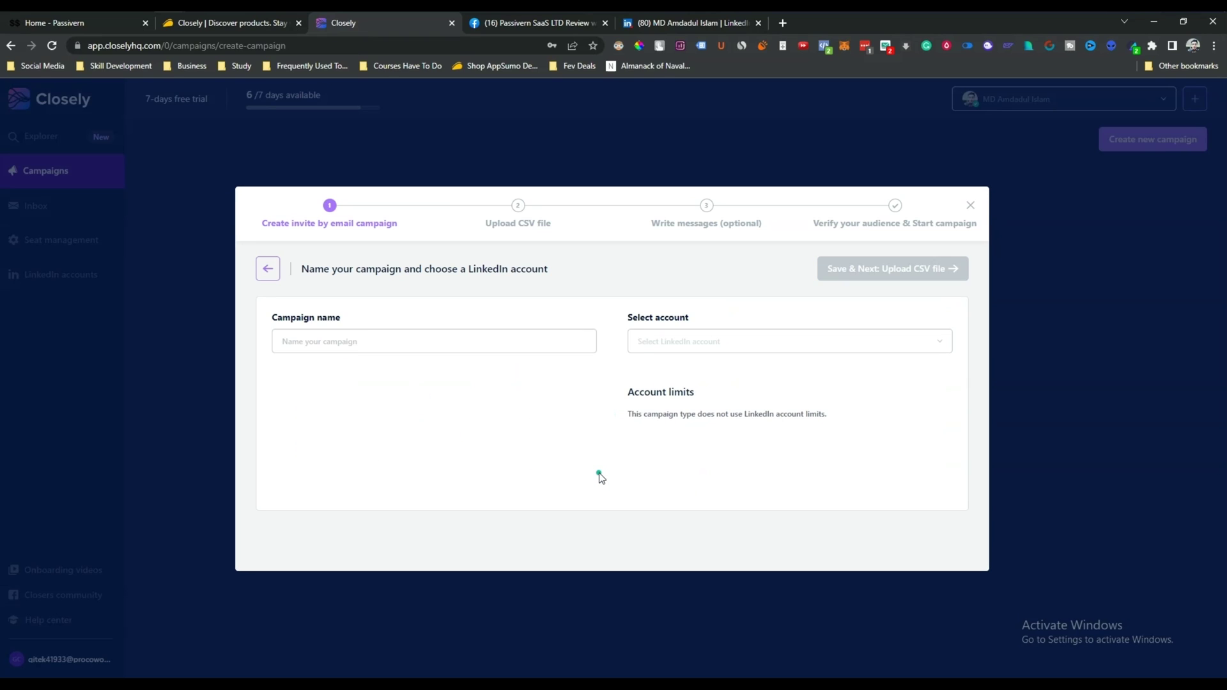
- Name the campaign Passivern, pick the synced LinkedIn account, and save it
{"action": "left_click", "coordinate": [329, 346]}
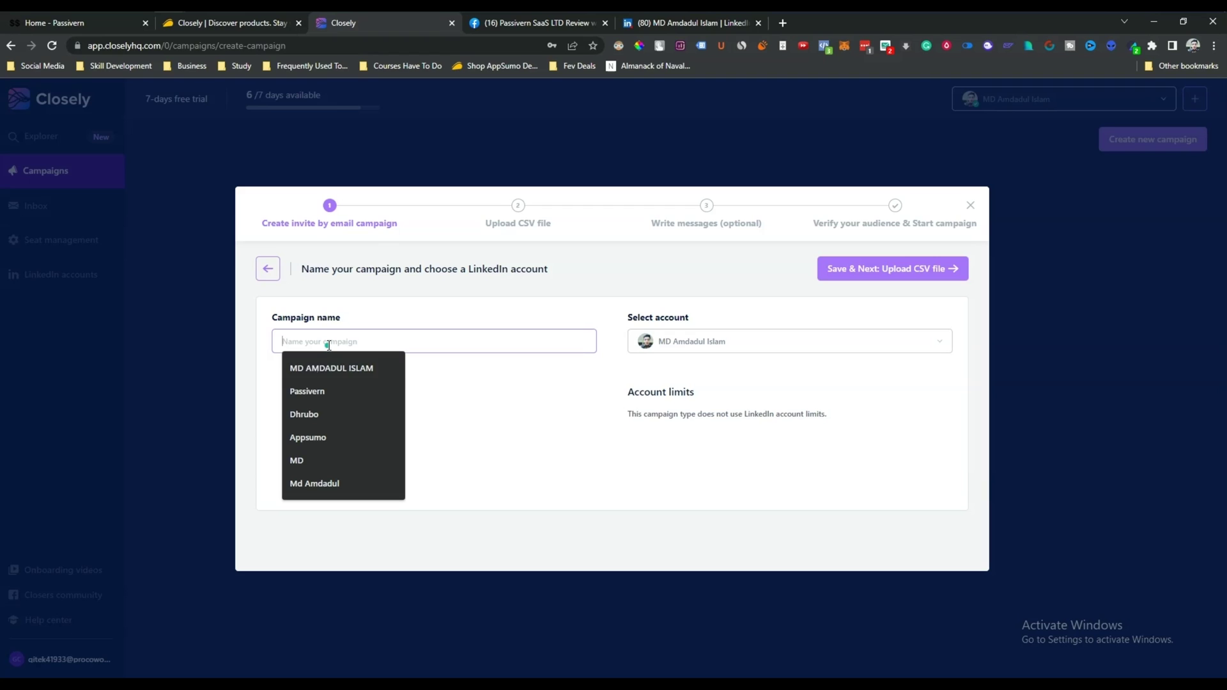
{"action": "left_click", "coordinate": [312, 391]}
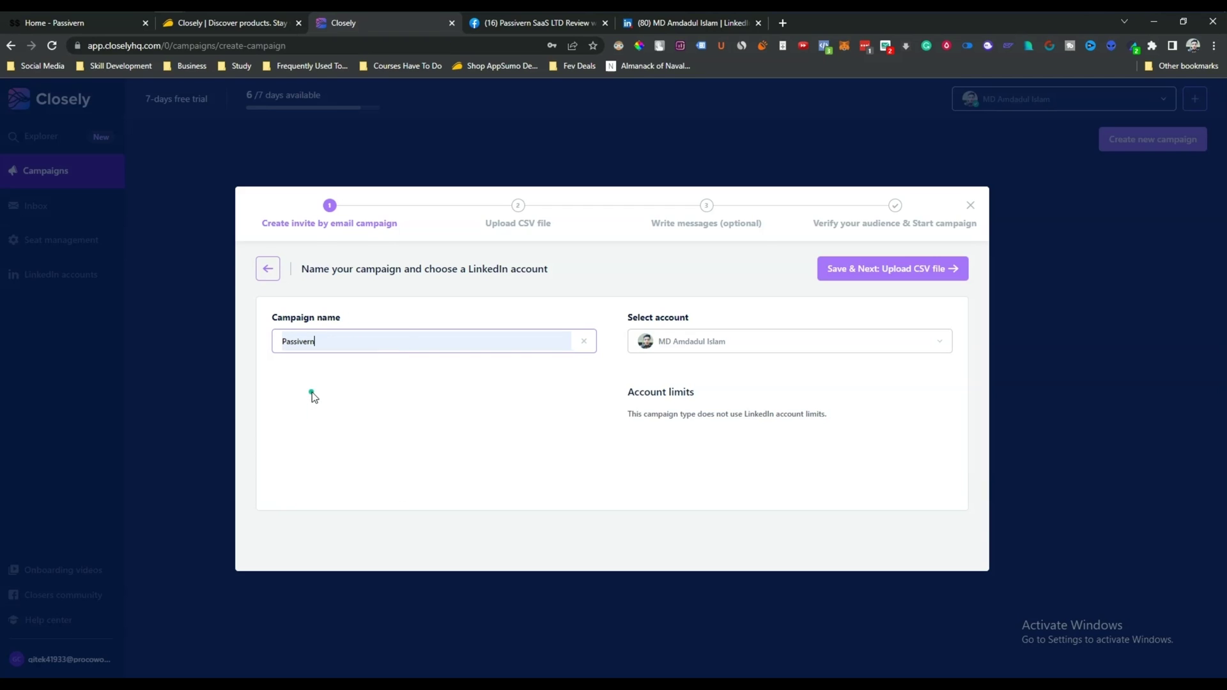
{"action": "left_click", "coordinate": [680, 343]}
{"action": "left_click", "coordinate": [684, 374]}
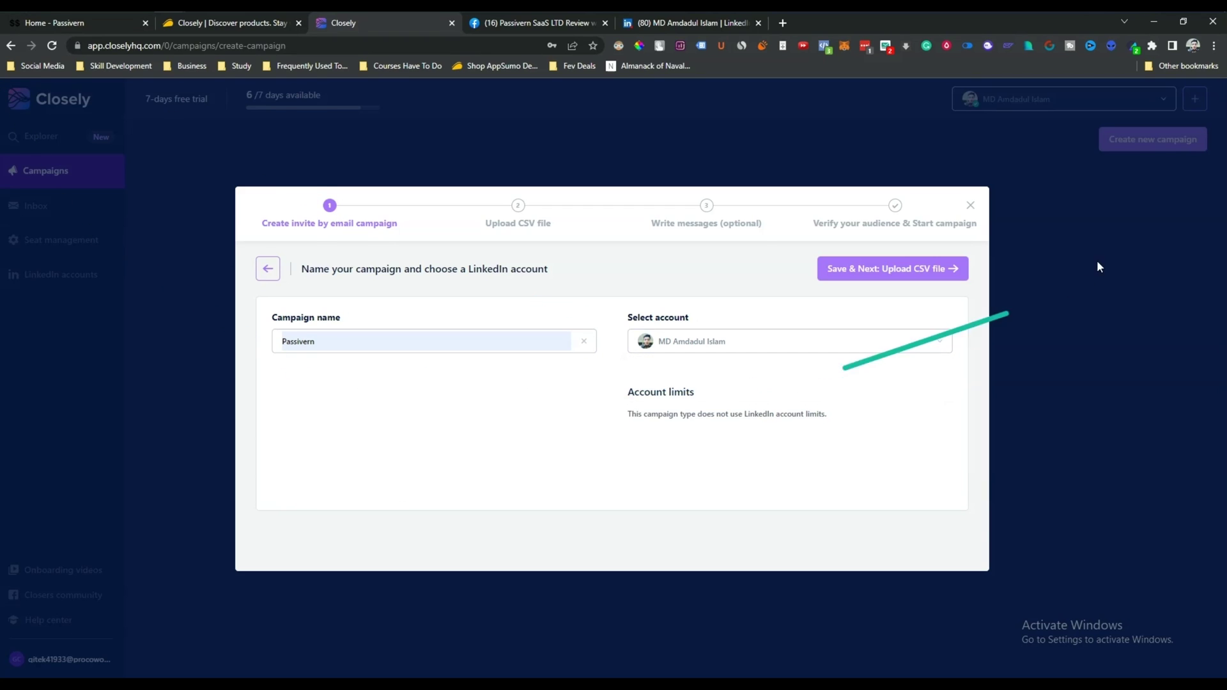
{"action": "left_click", "coordinate": [917, 270]}
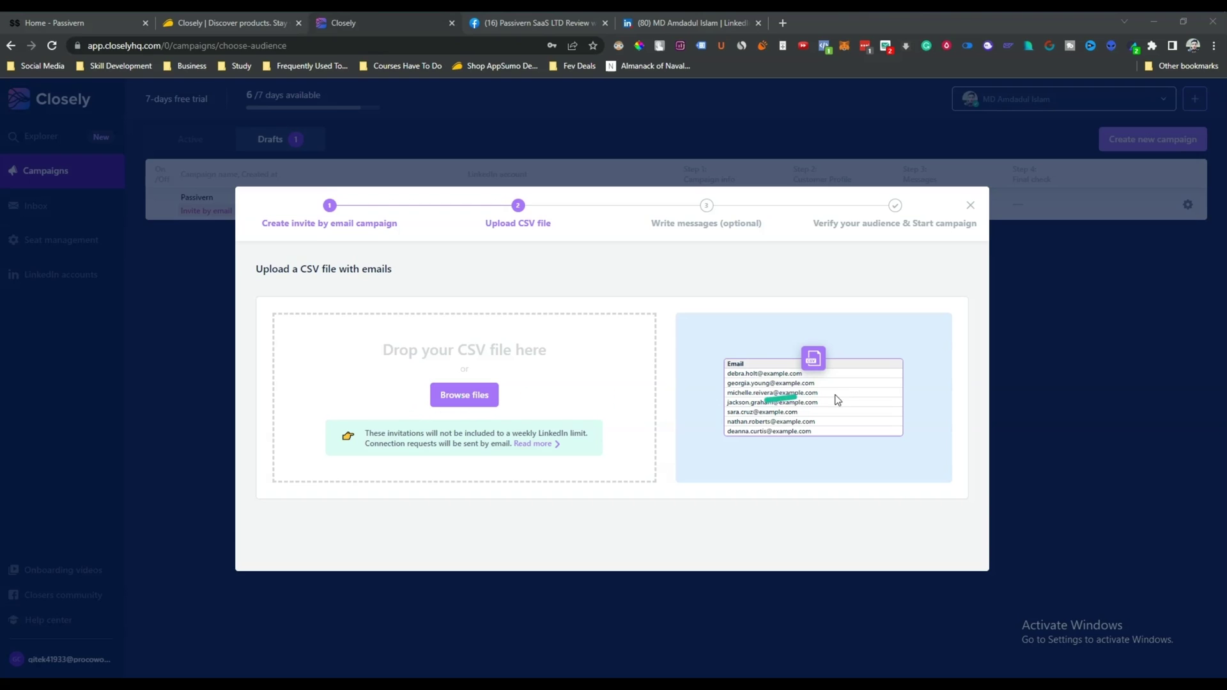
- Upload explorer-export (1).csv and match its emails column as the campaign's e-mail source
{"action": "left_click", "coordinate": [466, 395]}
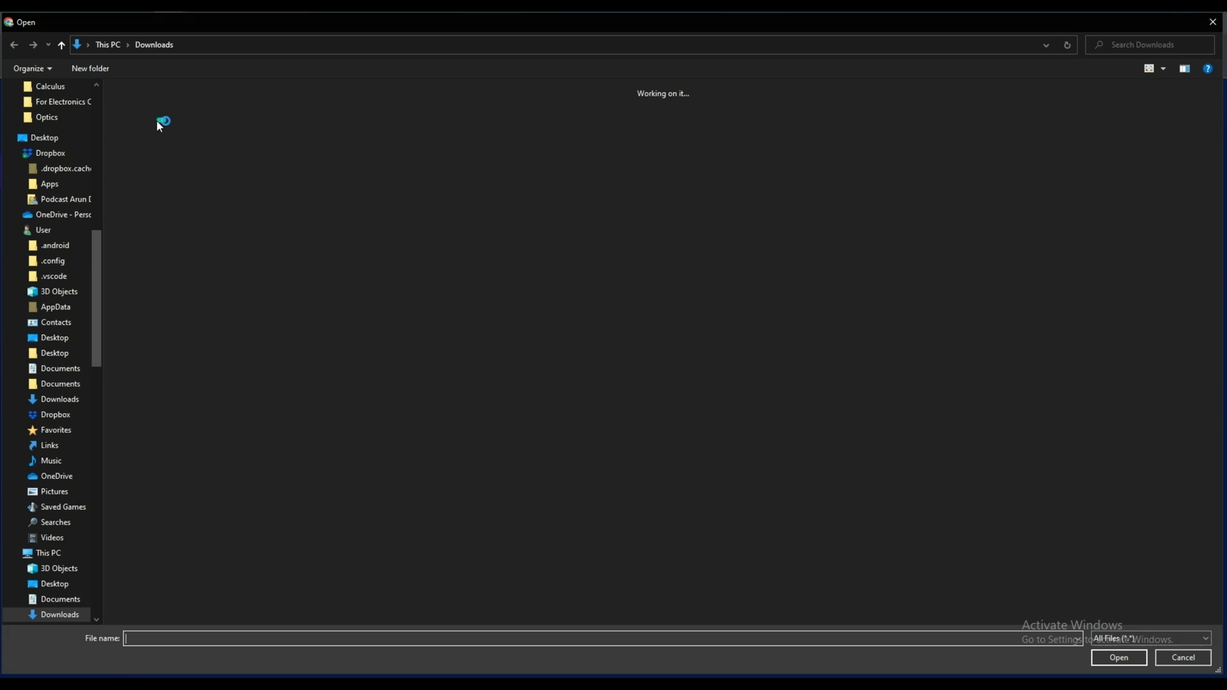
{"action": "left_click", "coordinate": [136, 125]}
{"action": "left_click", "coordinate": [1107, 661]}
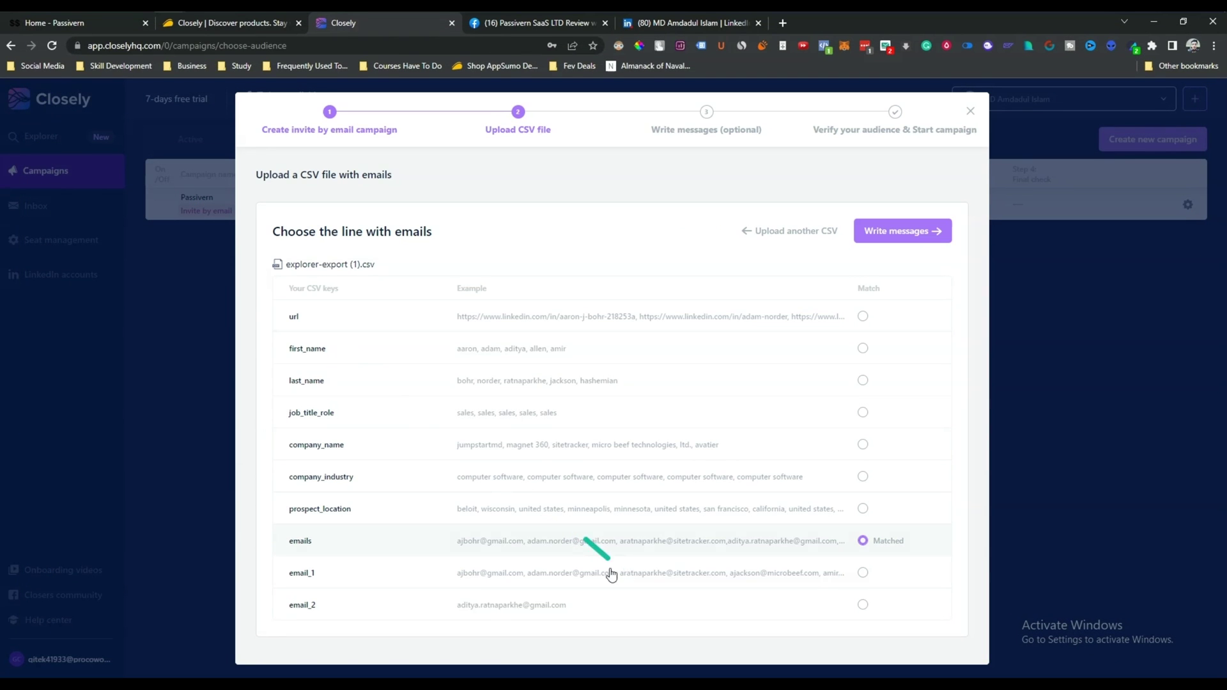
{"action": "left_click", "coordinate": [864, 576]}
{"action": "left_click", "coordinate": [863, 604]}
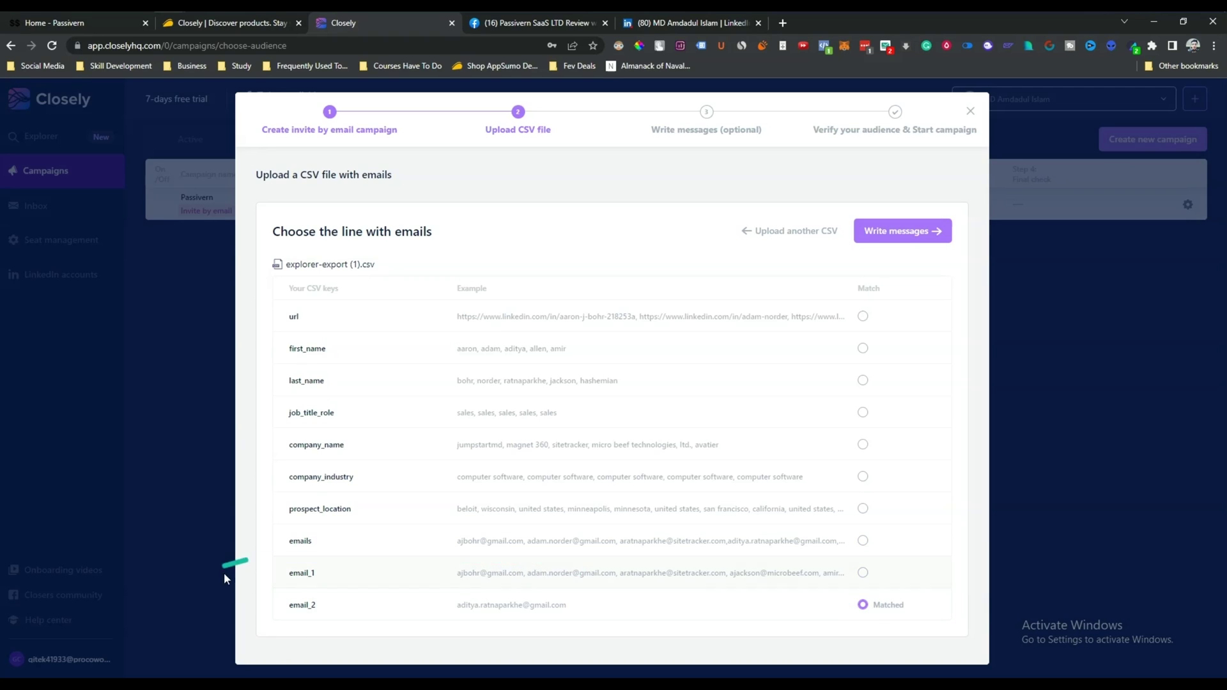
{"action": "left_click", "coordinate": [862, 542]}
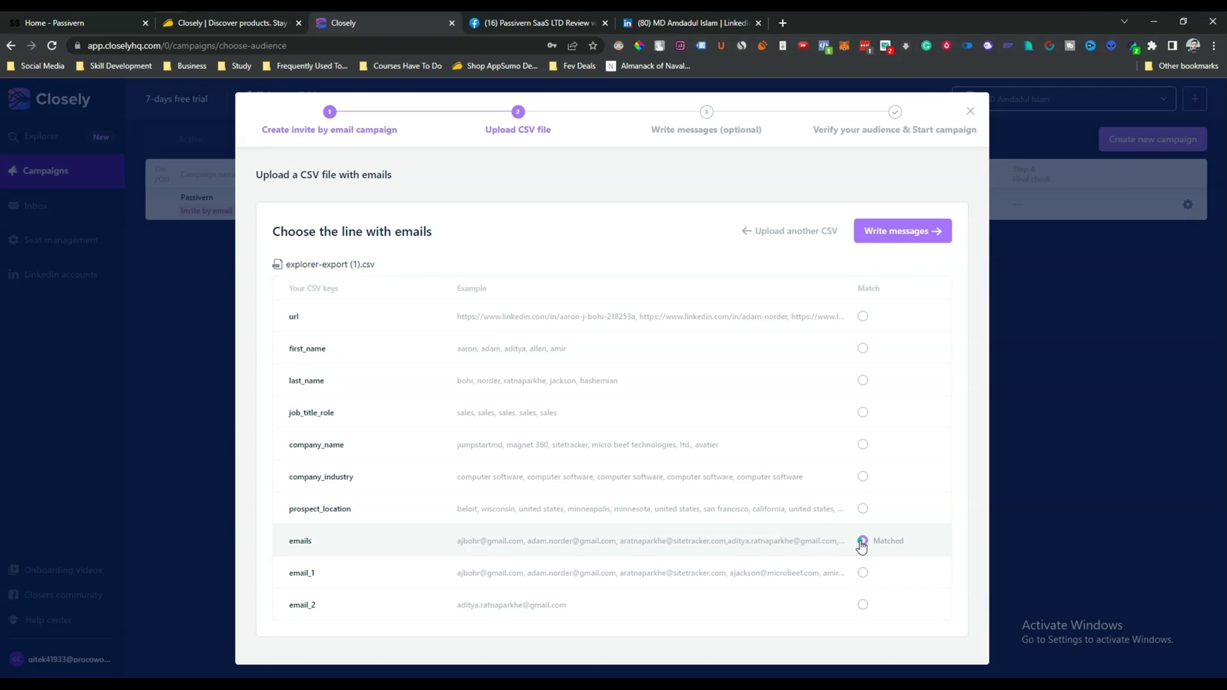
{"action": "left_click", "coordinate": [896, 234]}
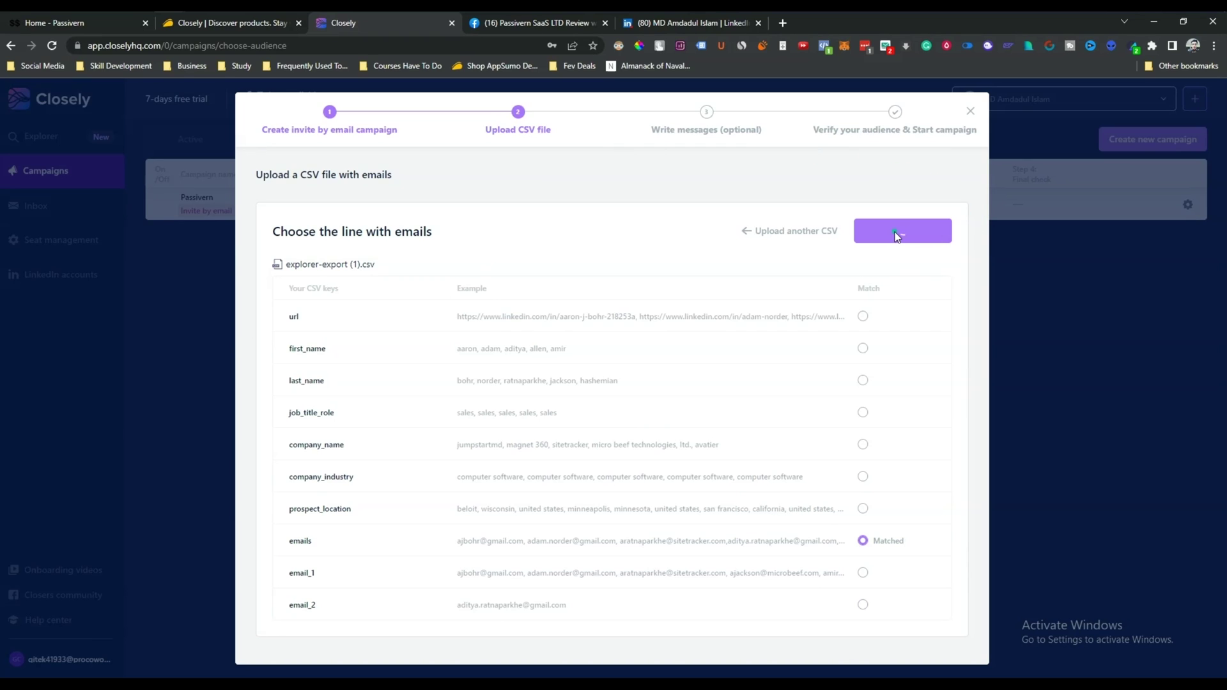
- Add follow-up messages and set Message 1's time delay to 4 days
{"action": "left_click", "coordinate": [498, 464]}
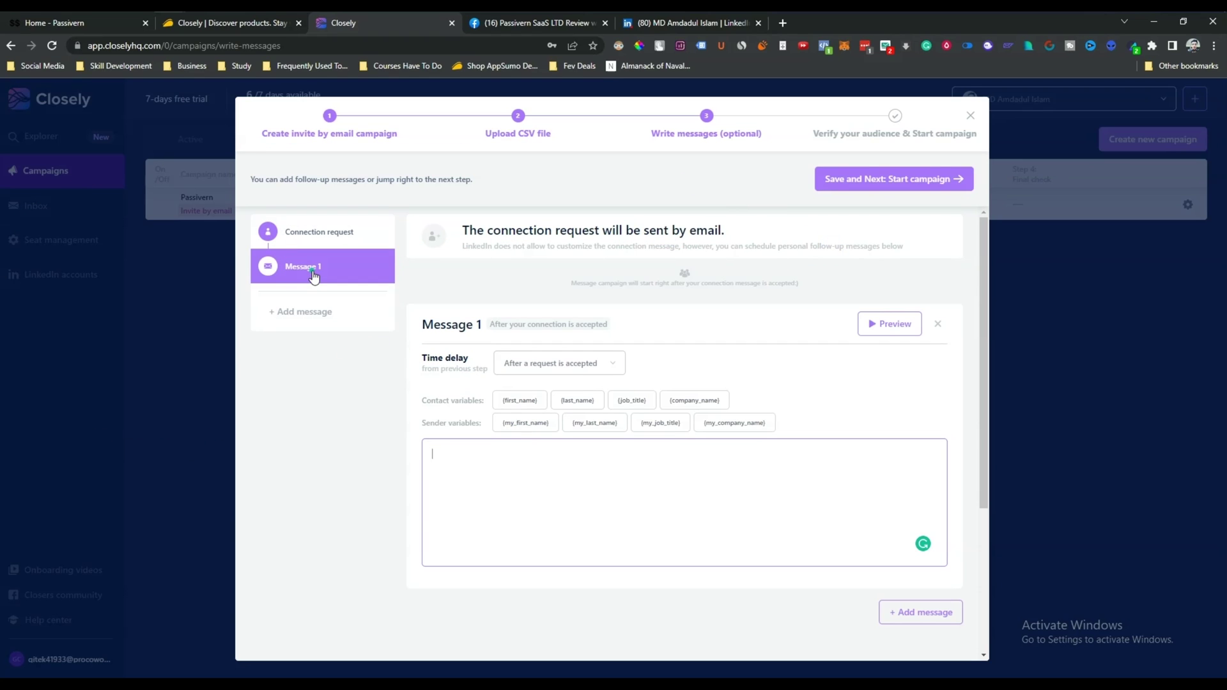
{"action": "left_click", "coordinate": [304, 317]}
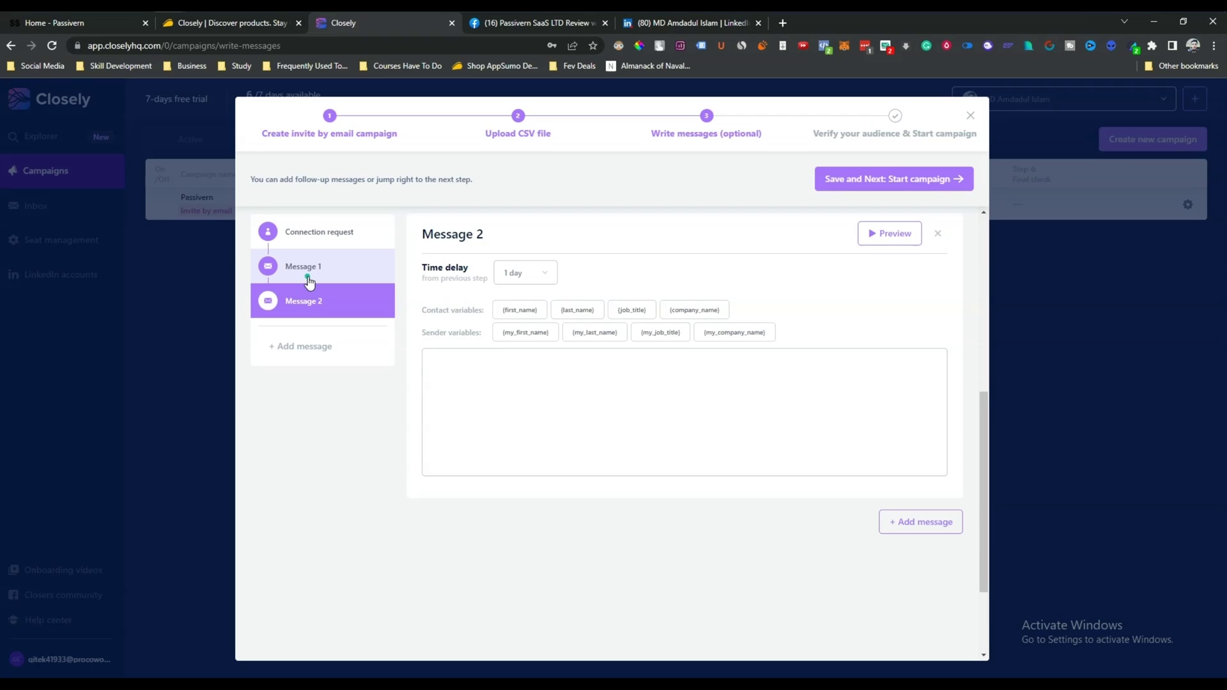
{"action": "left_click", "coordinate": [310, 270]}
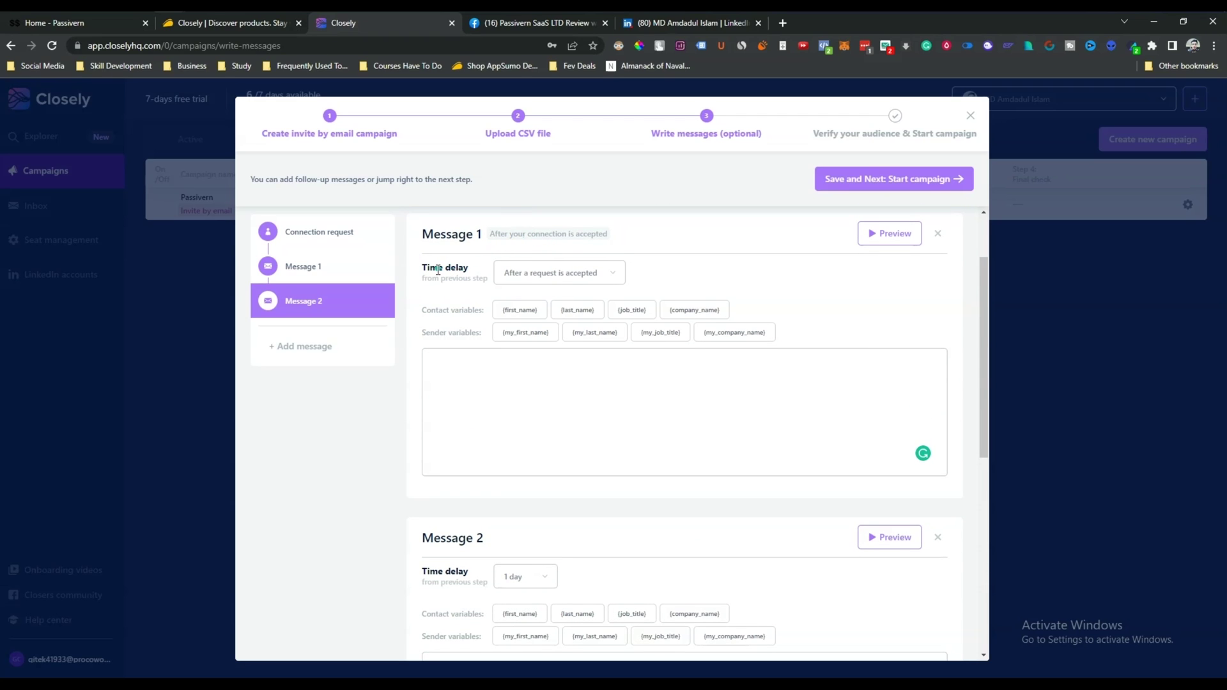
{"action": "left_click", "coordinate": [536, 275]}
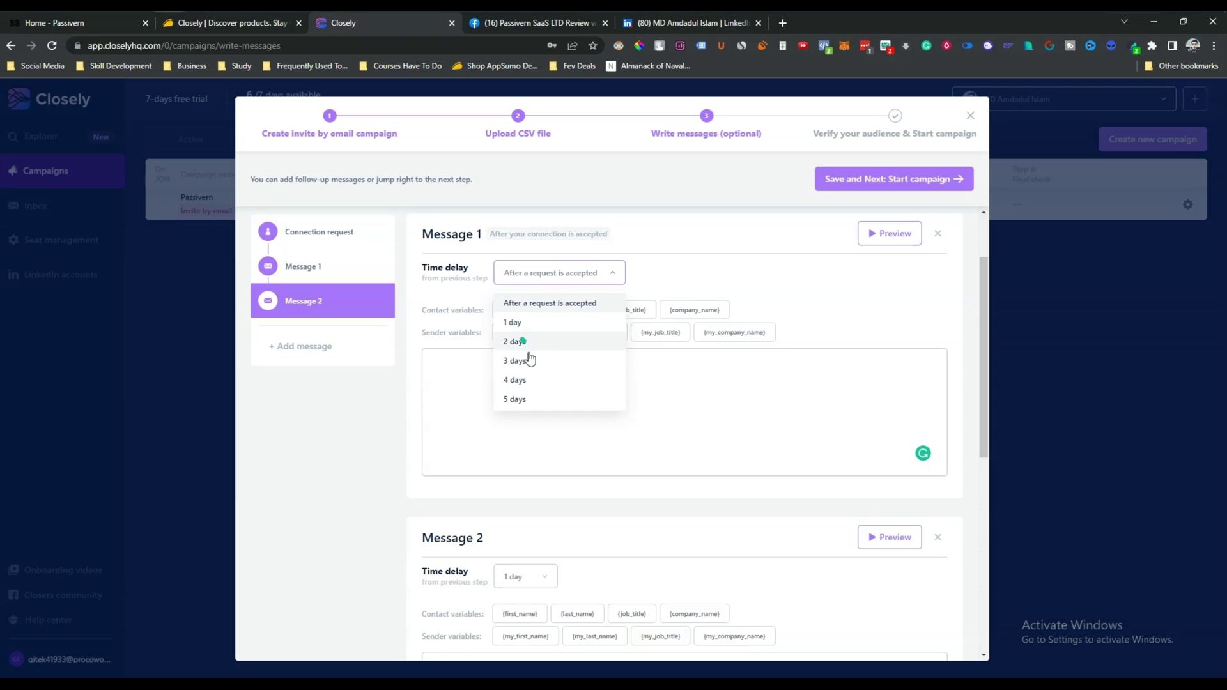
{"action": "left_click", "coordinate": [528, 383]}
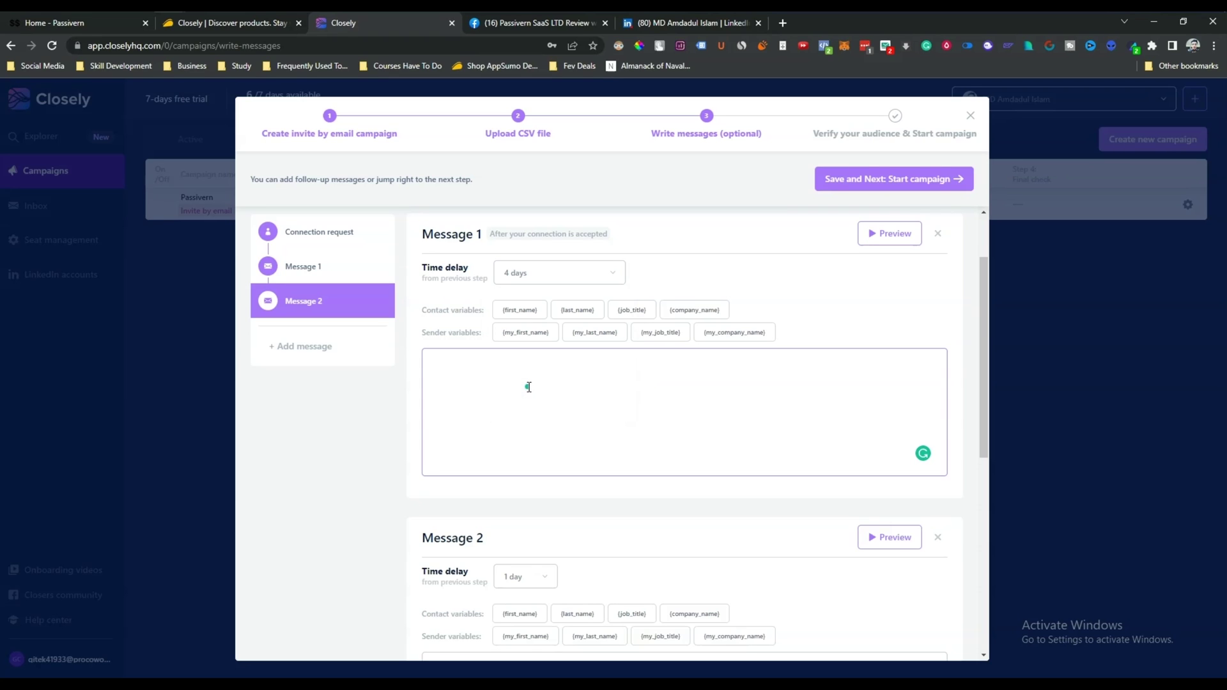
- Insert the seven contact and sender name, title and company variables into Message 1 and preview it
{"action": "left_click", "coordinate": [521, 311]}
{"action": "left_click", "coordinate": [577, 311]}
{"action": "left_click", "coordinate": [630, 313]}
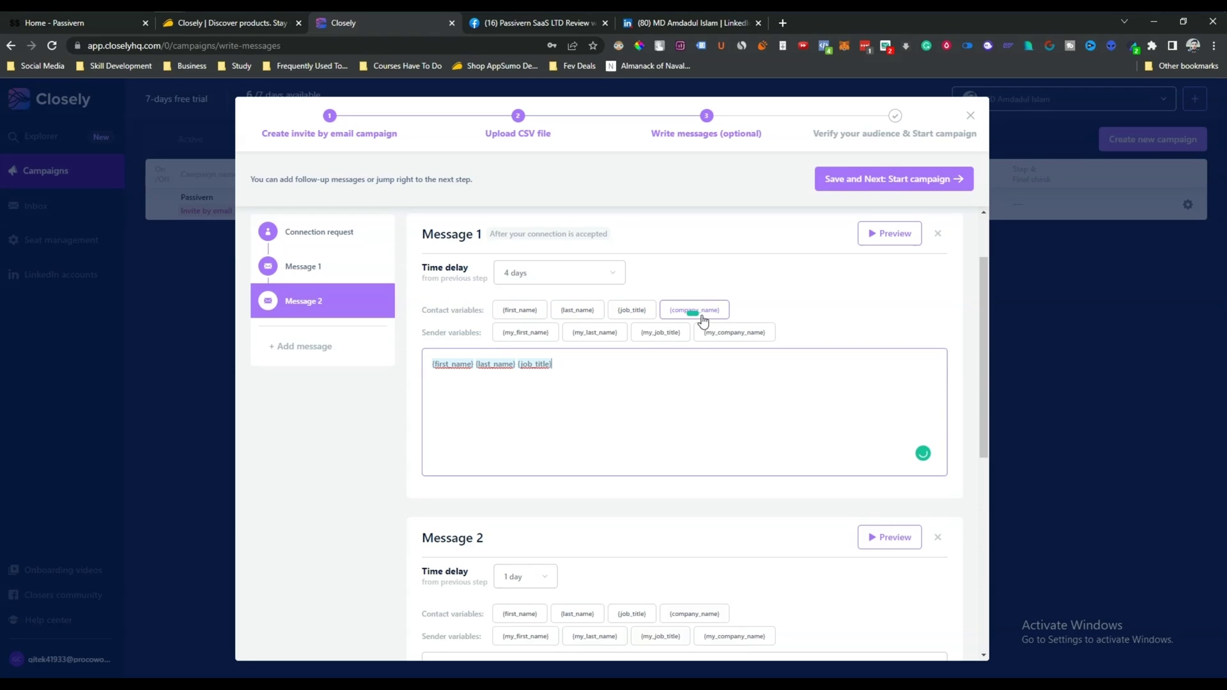
{"action": "left_click", "coordinate": [706, 320]}
{"action": "left_click", "coordinate": [525, 333]}
{"action": "left_click", "coordinate": [596, 333]}
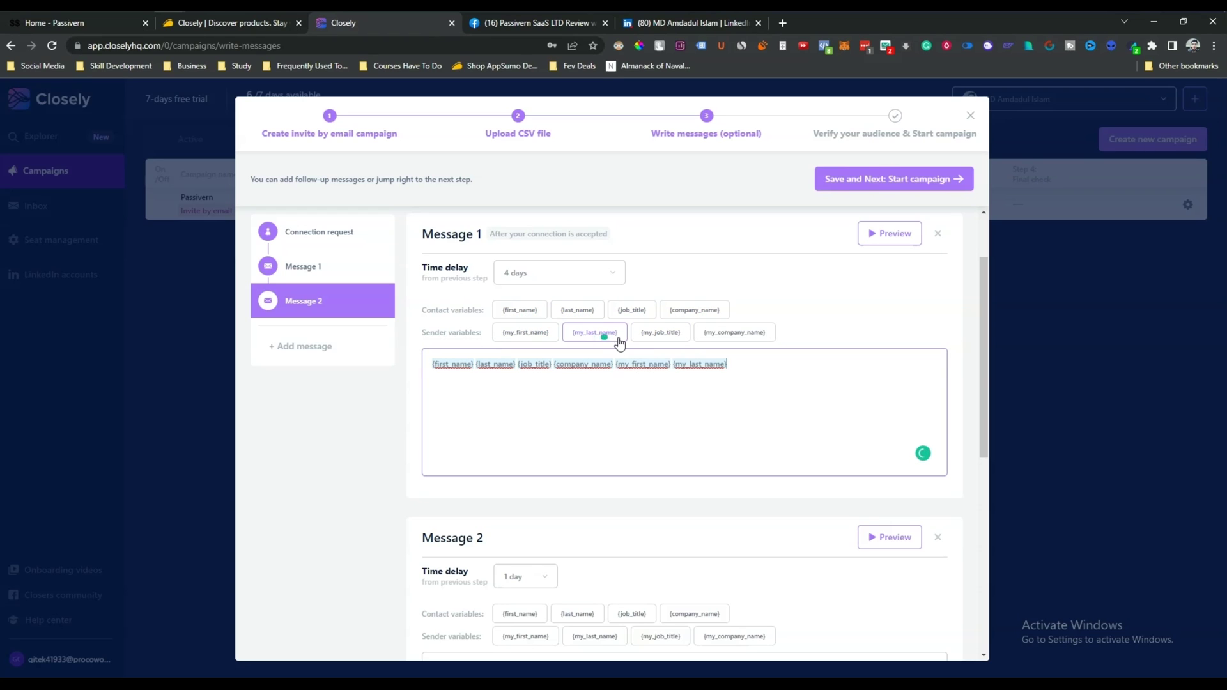
{"action": "left_click", "coordinate": [735, 333]}
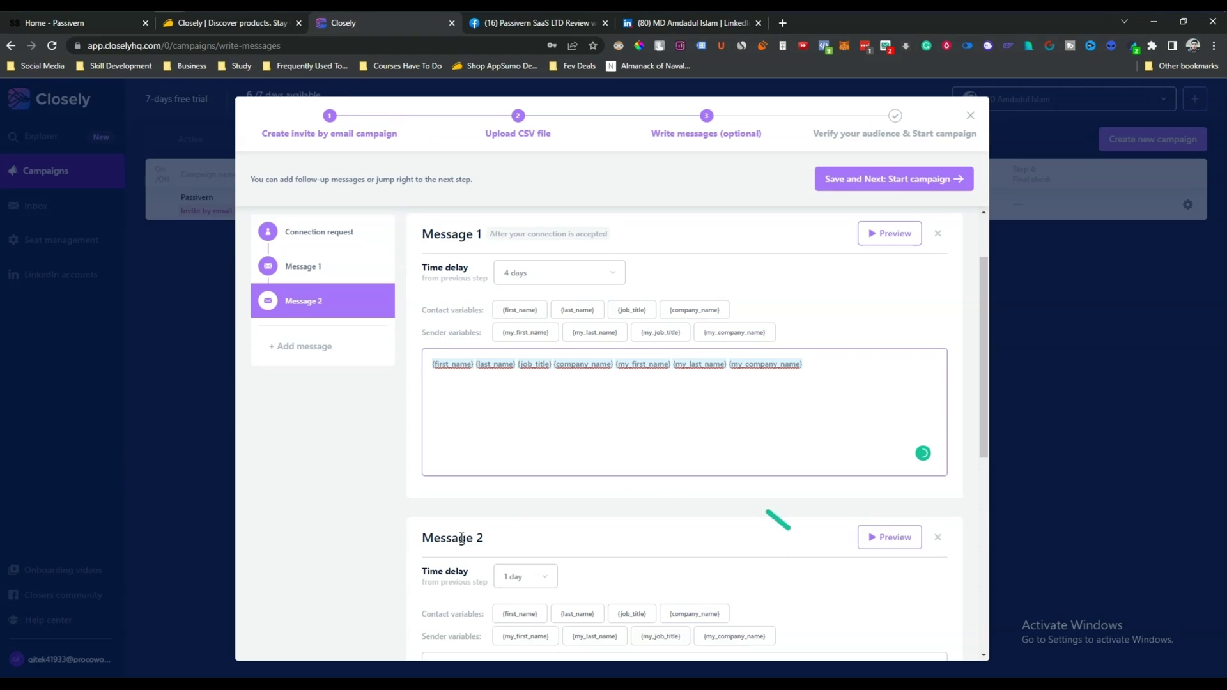
{"action": "scroll", "coordinate": [551, 526], "scroll_direction": "down", "scroll_amount": 4}
{"action": "scroll", "coordinate": [800, 324], "scroll_direction": "up", "scroll_amount": 4}
{"action": "left_click", "coordinate": [885, 244]}
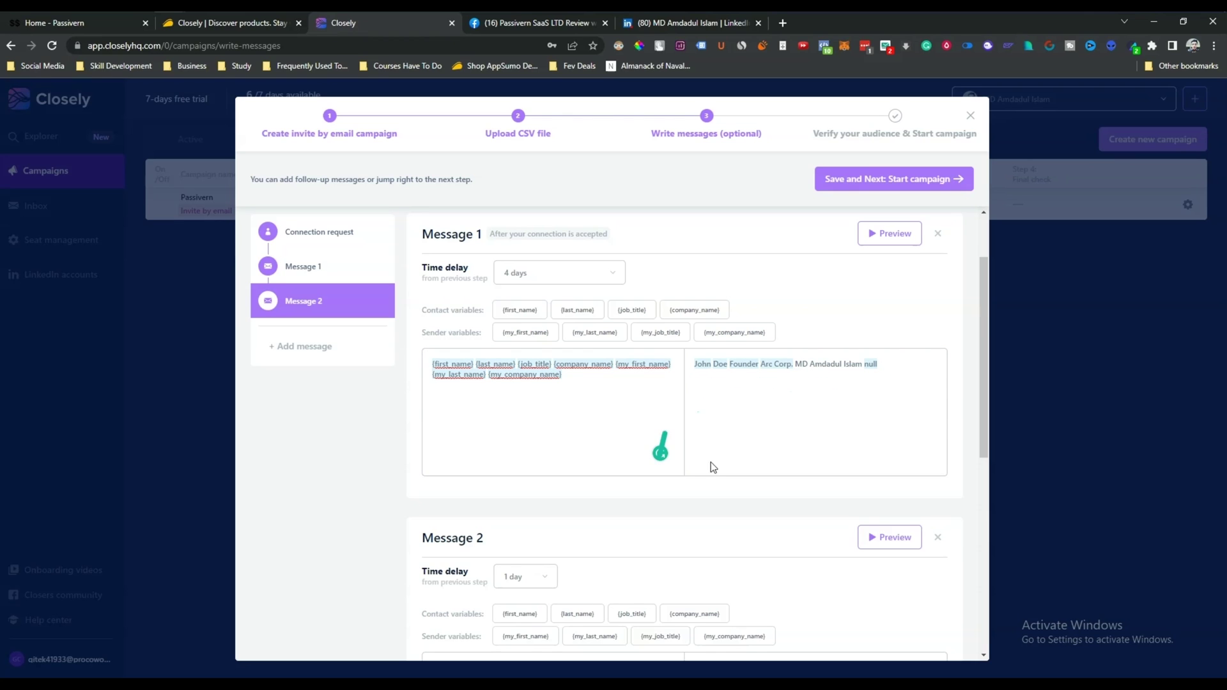
{"action": "scroll", "coordinate": [831, 492], "scroll_direction": "down", "scroll_amount": 3}
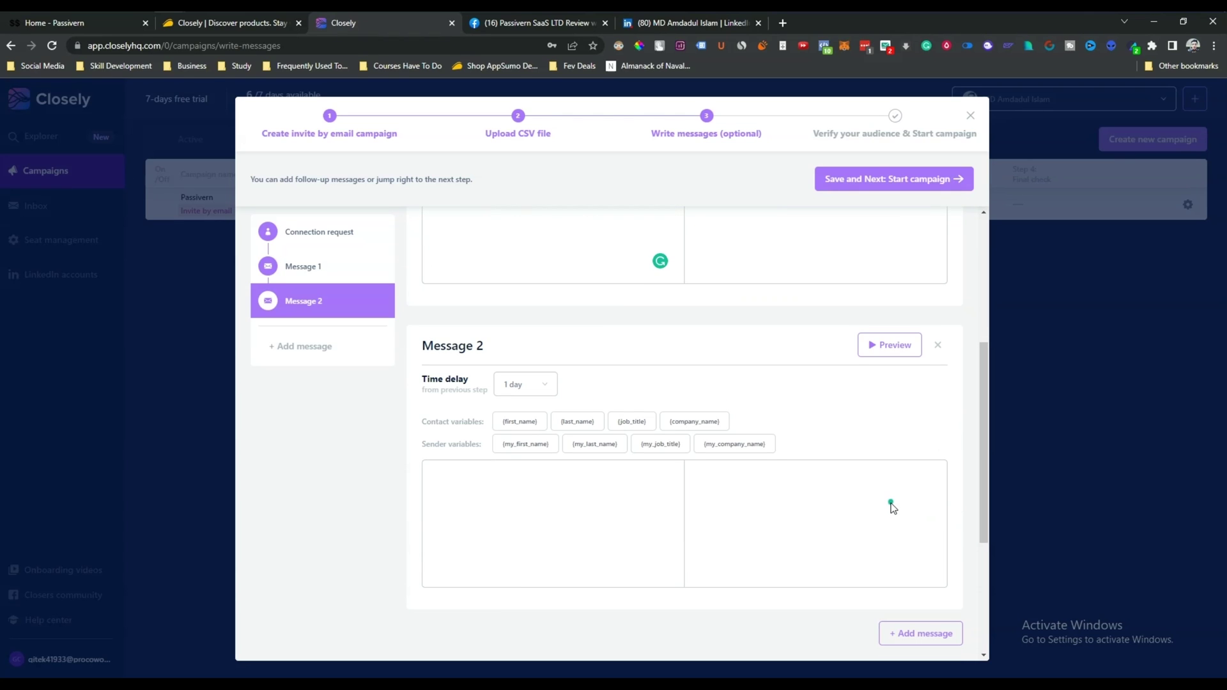
{"action": "scroll", "coordinate": [641, 506], "scroll_direction": "up", "scroll_amount": 4}
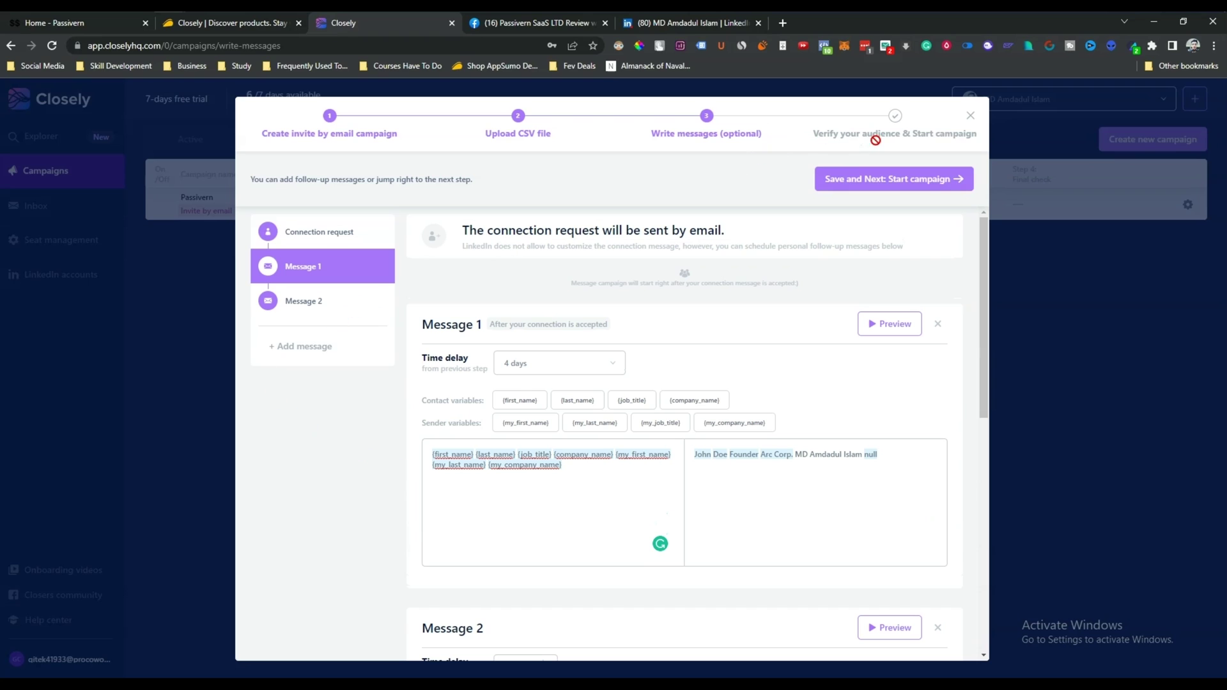
- Save the follow-up messages and advance to the Verify your audience step listing nine contacts
{"action": "left_click", "coordinate": [905, 178]}
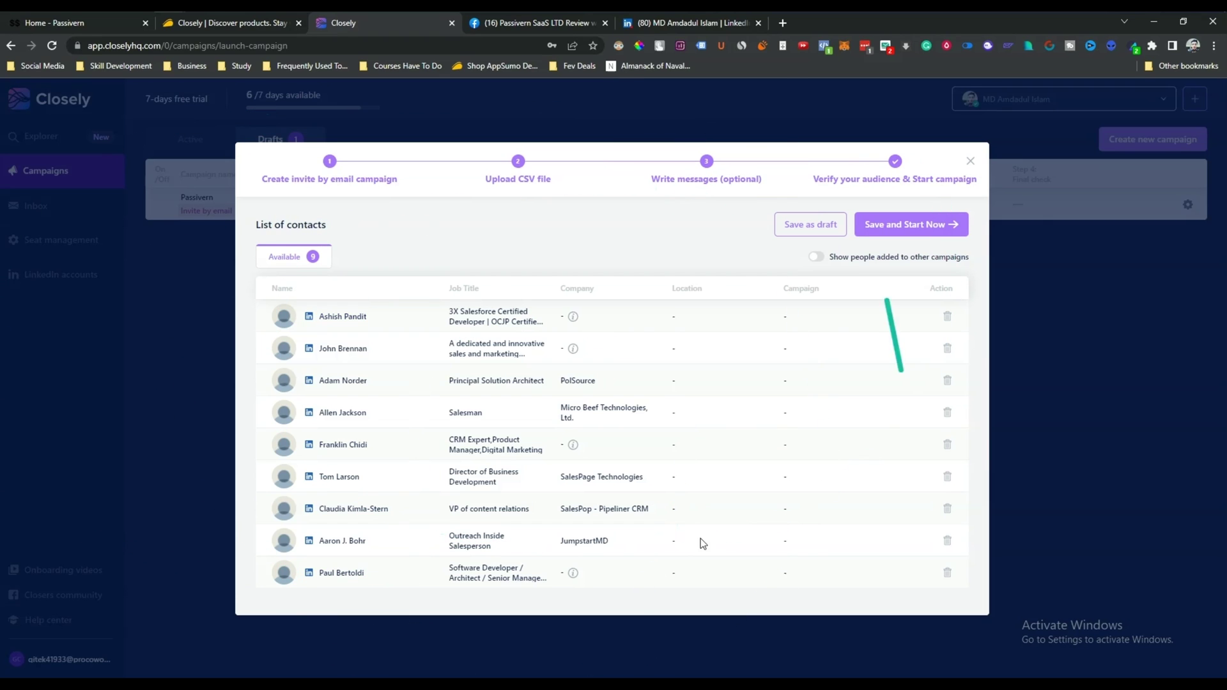
- Save Passivern as a draft with all four steps Ready to start, then reopen the campaign-type chooser
{"action": "left_click", "coordinate": [806, 227]}
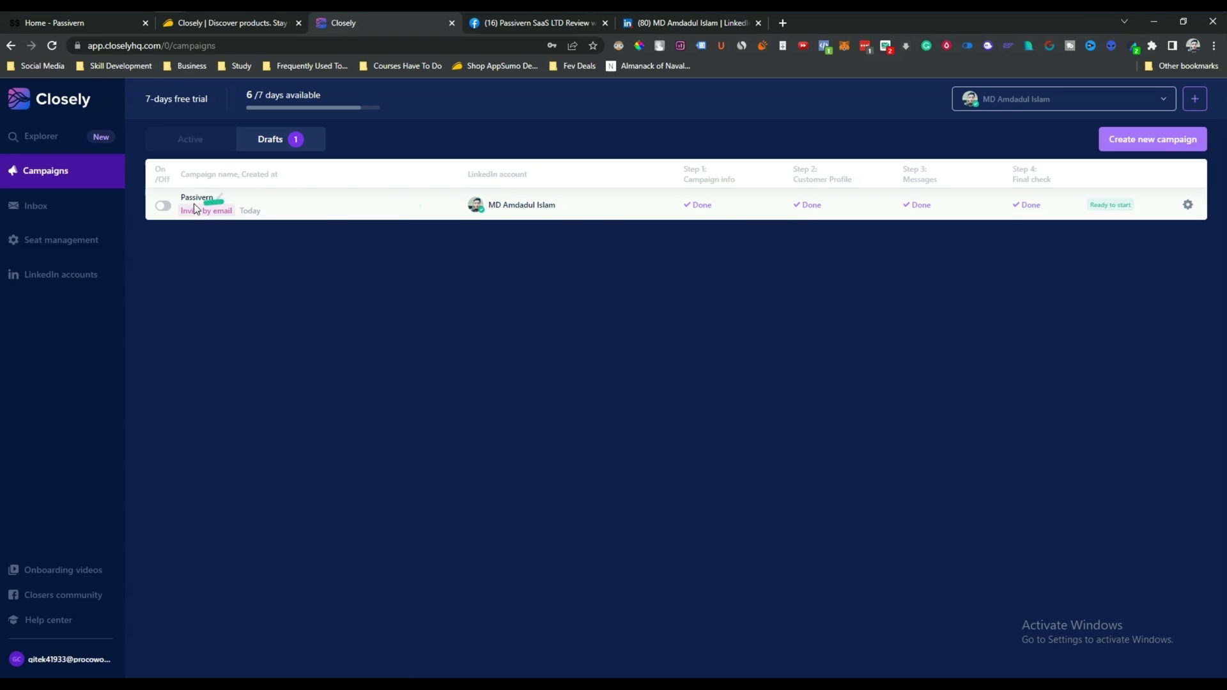
{"action": "left_click_drag", "start_coordinate": [1084, 208], "coordinate": [1089, 215]}
{"action": "left_click_drag", "start_coordinate": [507, 194], "coordinate": [715, 192]}
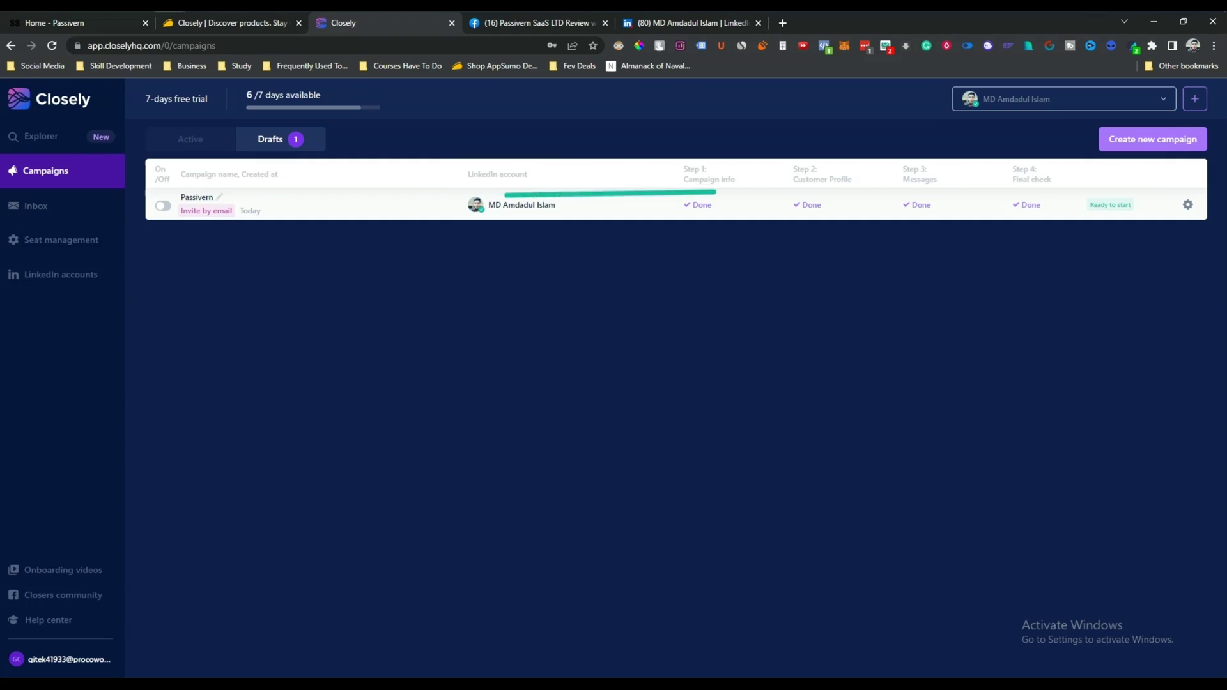
{"action": "left_click", "coordinate": [1144, 141]}
{"action": "mouse_move", "coordinate": [345, 406]}
{"action": "left_mouse_down"}
{"action": "mouse_move", "coordinate": [321, 397]}
{"action": "mouse_move", "coordinate": [312, 409]}
{"action": "left_mouse_up"}
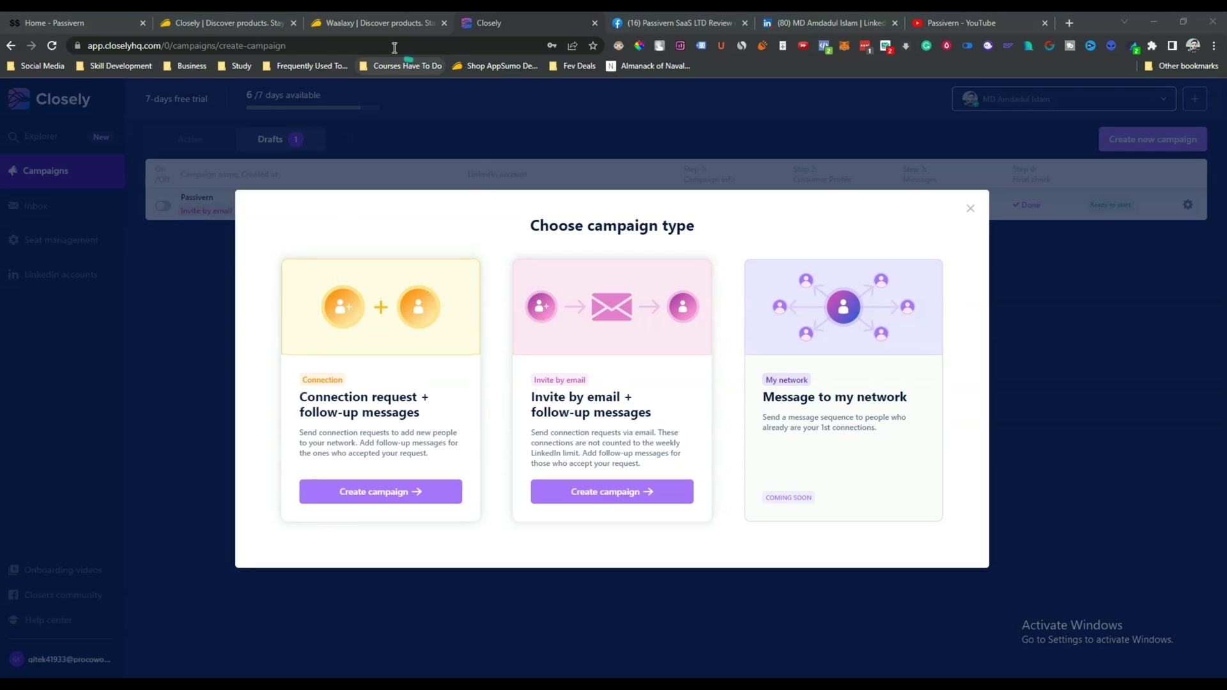
- Review the Waalaxy AppSumo deal heading, then go to the Passivern YouTube Videos tab
{"action": "left_click", "coordinate": [348, 28]}
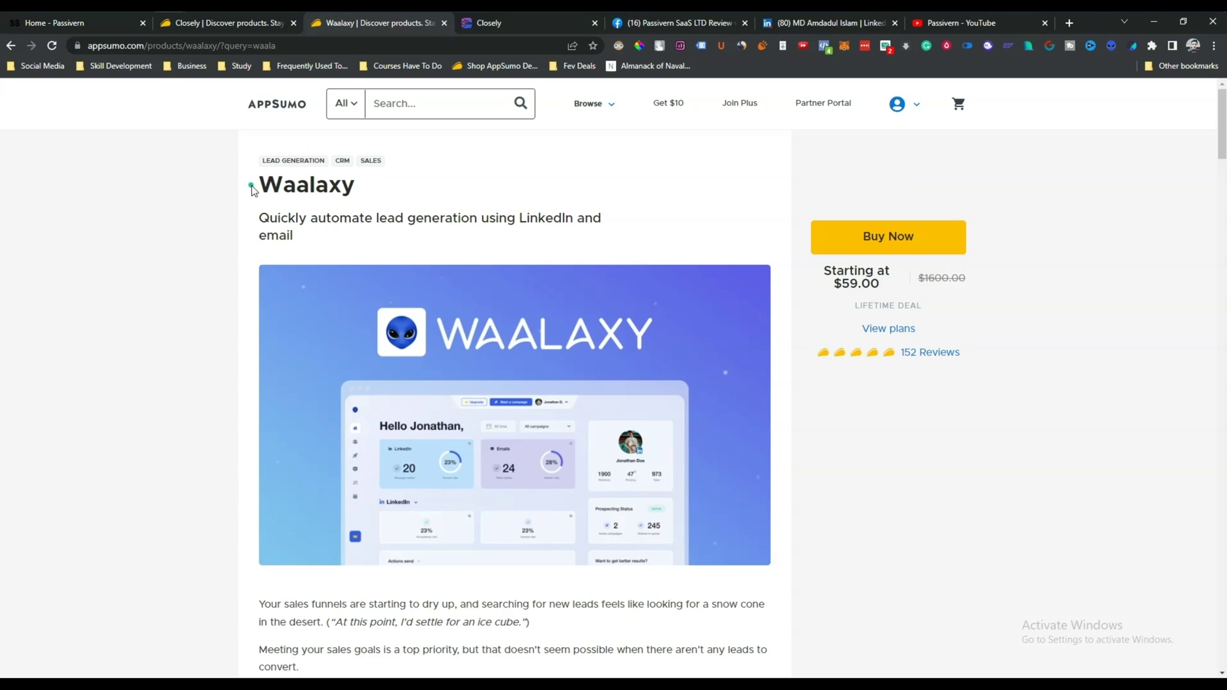
{"action": "left_click_drag", "start_coordinate": [253, 190], "coordinate": [382, 192]}
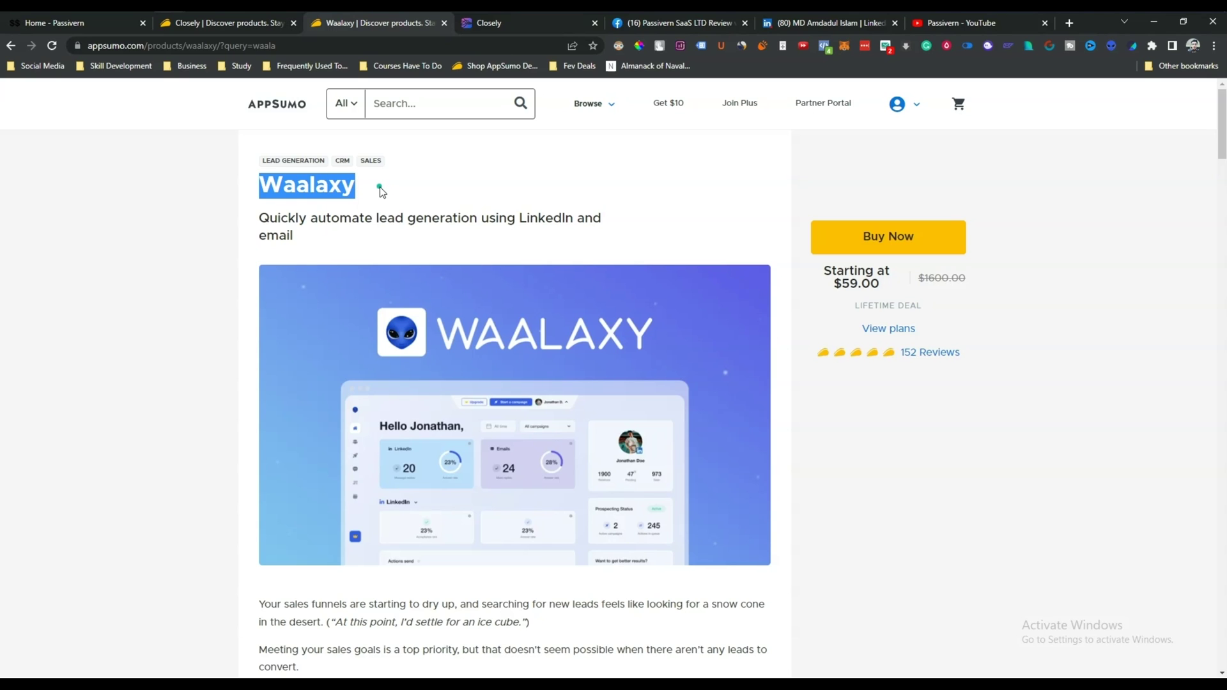
{"action": "left_click", "coordinate": [941, 23]}
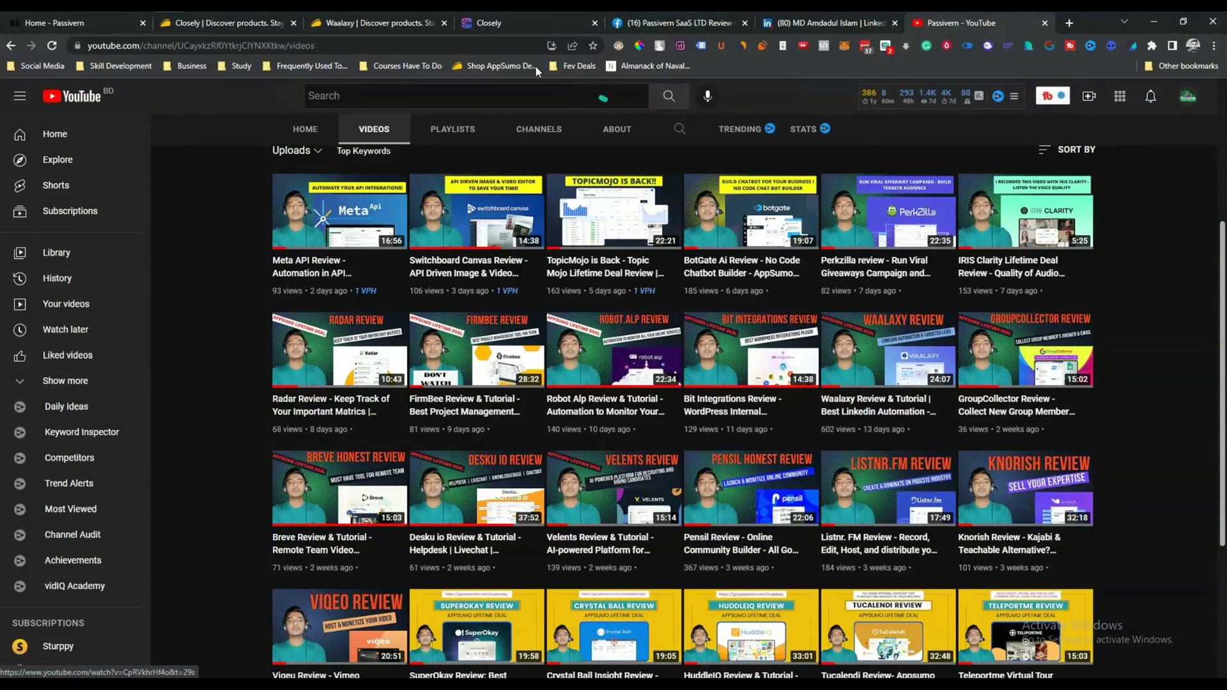
- Go back to the Closely tab showing the Choose campaign type dialog
{"action": "left_click", "coordinate": [497, 25]}
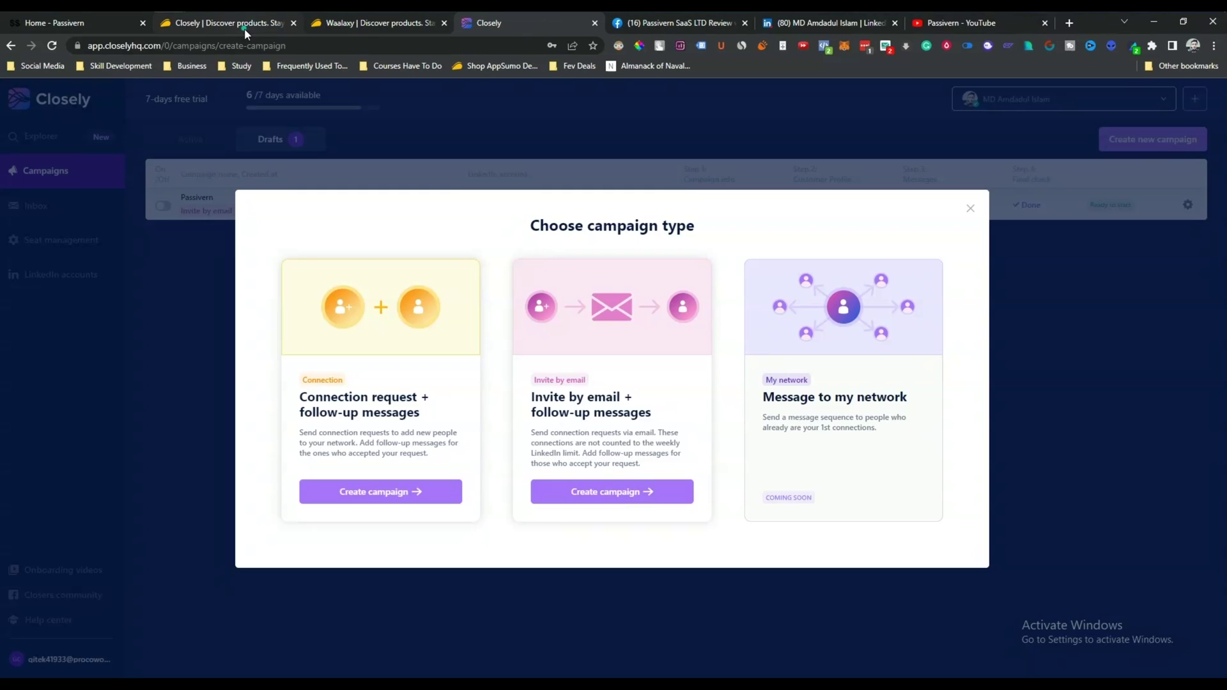
- Dismiss the campaign-type dialog and browse the Inbox's campaign filter, Closed and Open conversations
{"action": "key", "text": "Escape"}
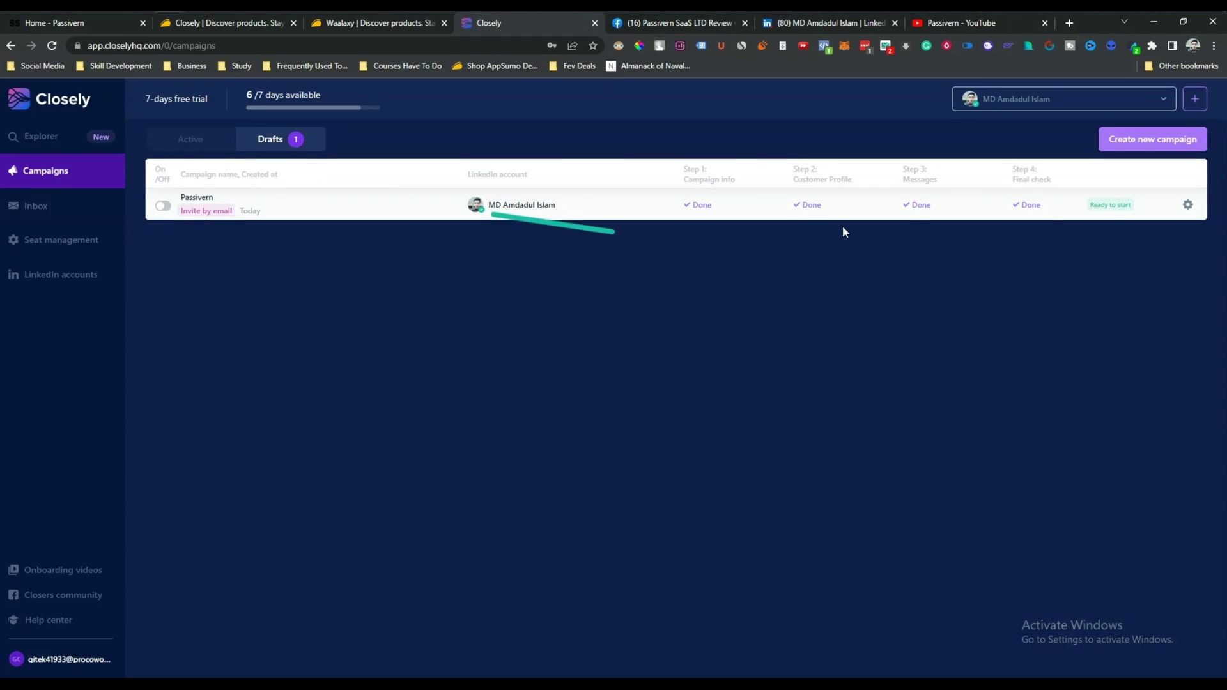
{"action": "left_click", "coordinate": [51, 212]}
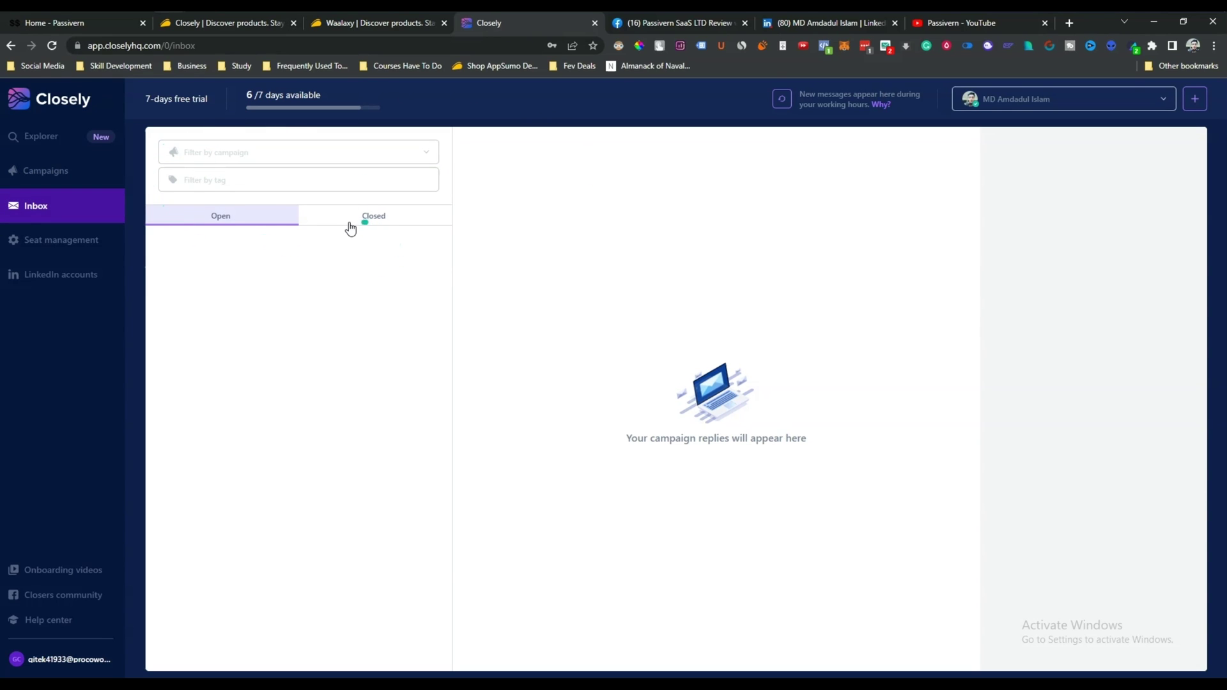
{"action": "left_click", "coordinate": [201, 156]}
{"action": "left_click", "coordinate": [621, 309]}
{"action": "left_click", "coordinate": [353, 221]}
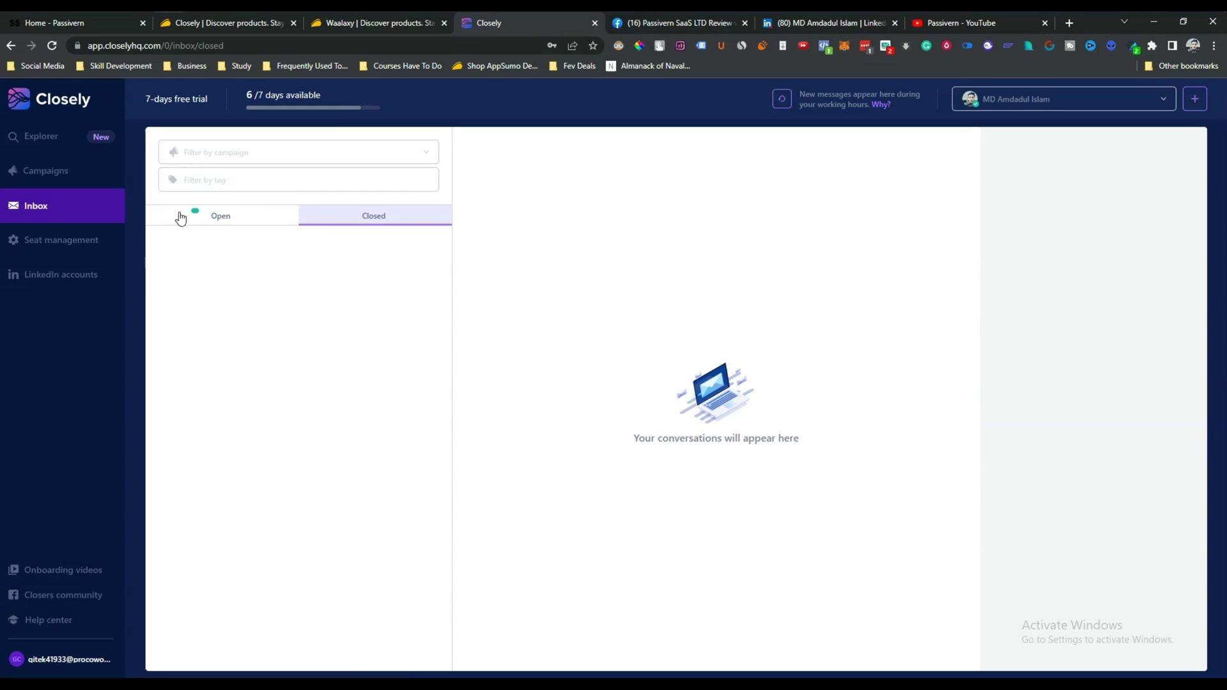
{"action": "left_click", "coordinate": [215, 221]}
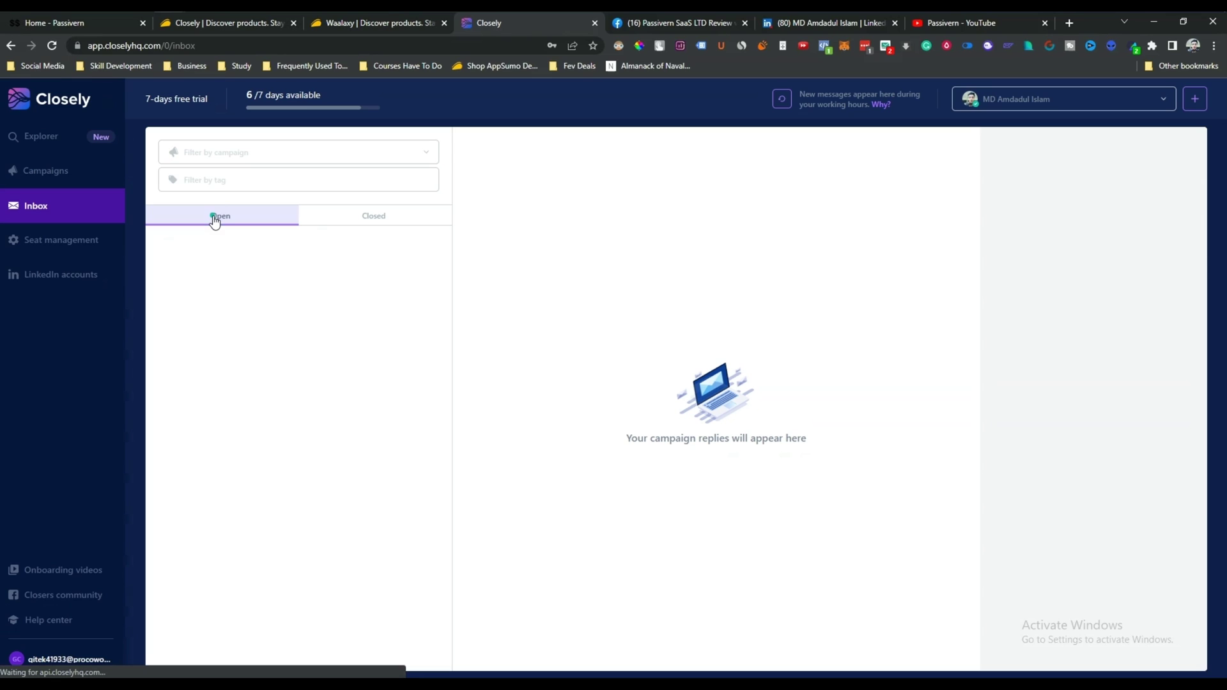
- Check Seat management showing one valid seat with 6 days left, then view the Closely AppSumo listing
{"action": "left_click", "coordinate": [54, 247]}
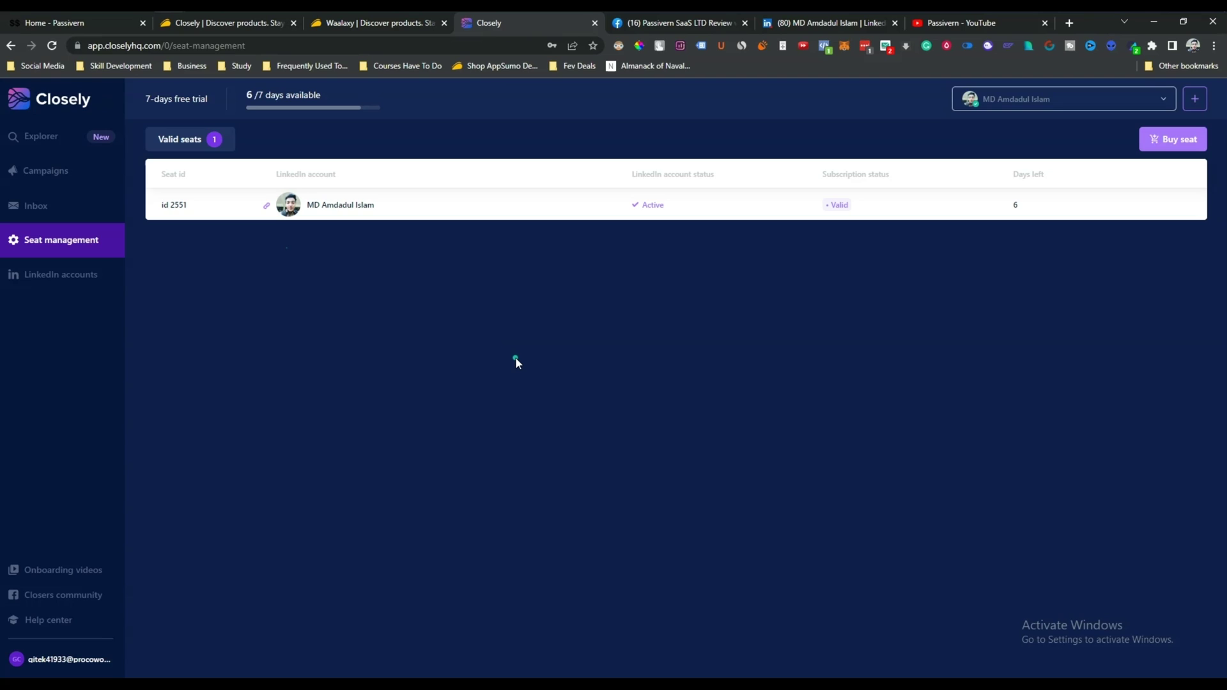
{"action": "left_click", "coordinate": [225, 28]}
{"action": "scroll", "coordinate": [152, 355], "scroll_direction": "down", "scroll_amount": 10}
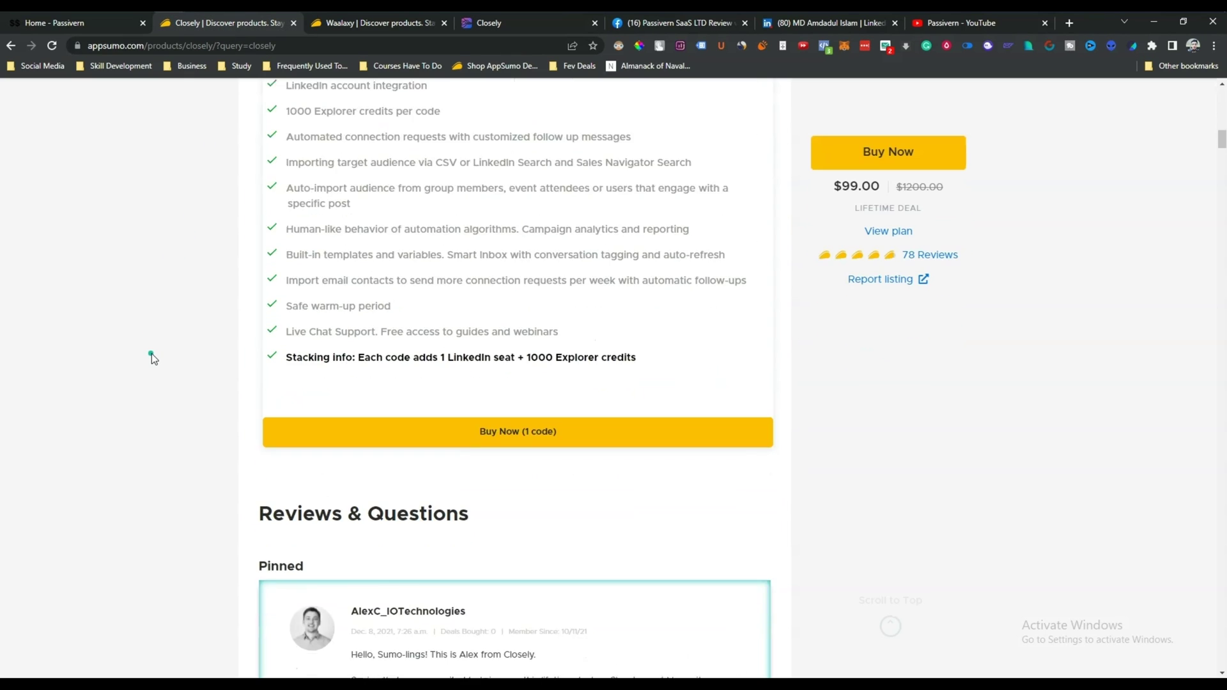
- Read the stacking note that each code adds one LinkedIn seat, then return to Closely
{"action": "scroll", "coordinate": [151, 354], "scroll_direction": "up", "scroll_amount": 1}
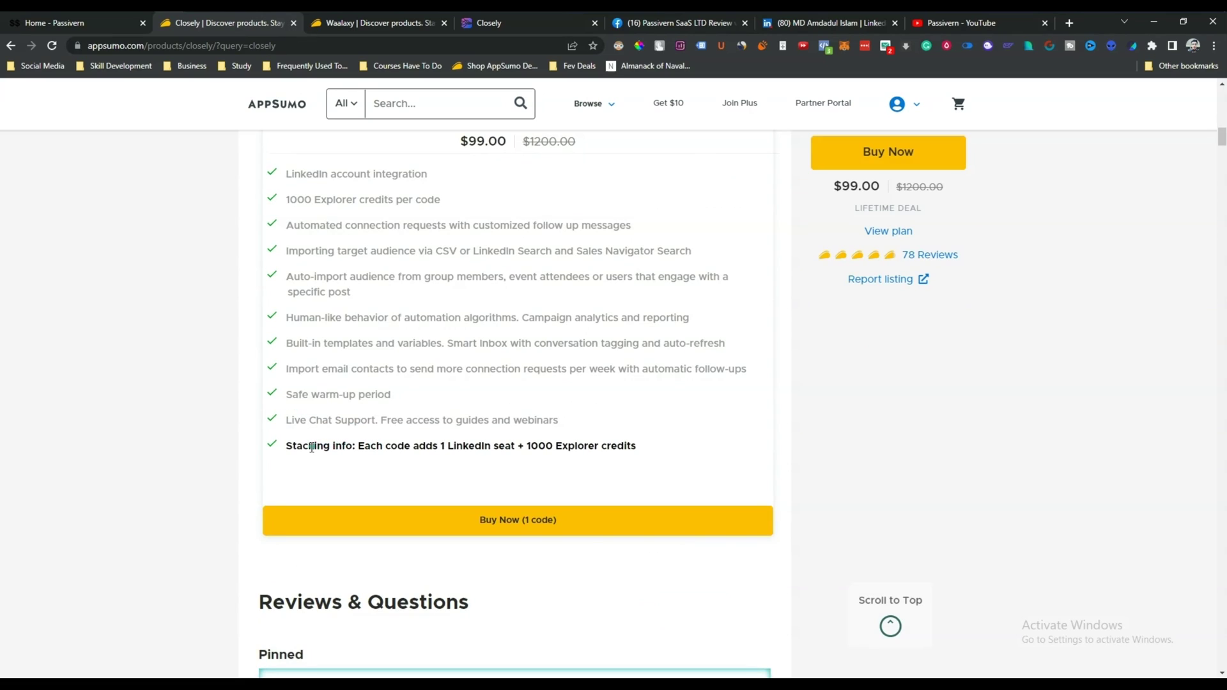
{"action": "left_click_drag", "start_coordinate": [346, 447], "coordinate": [519, 449]}
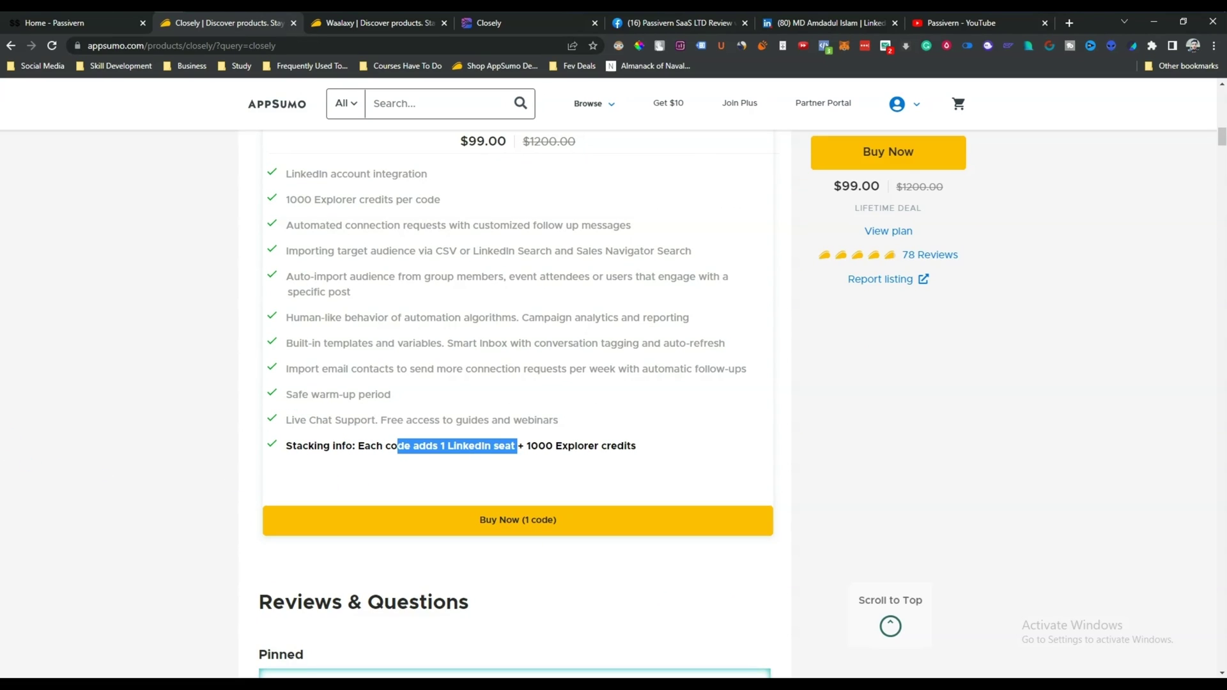
{"action": "left_click", "coordinate": [490, 23]}
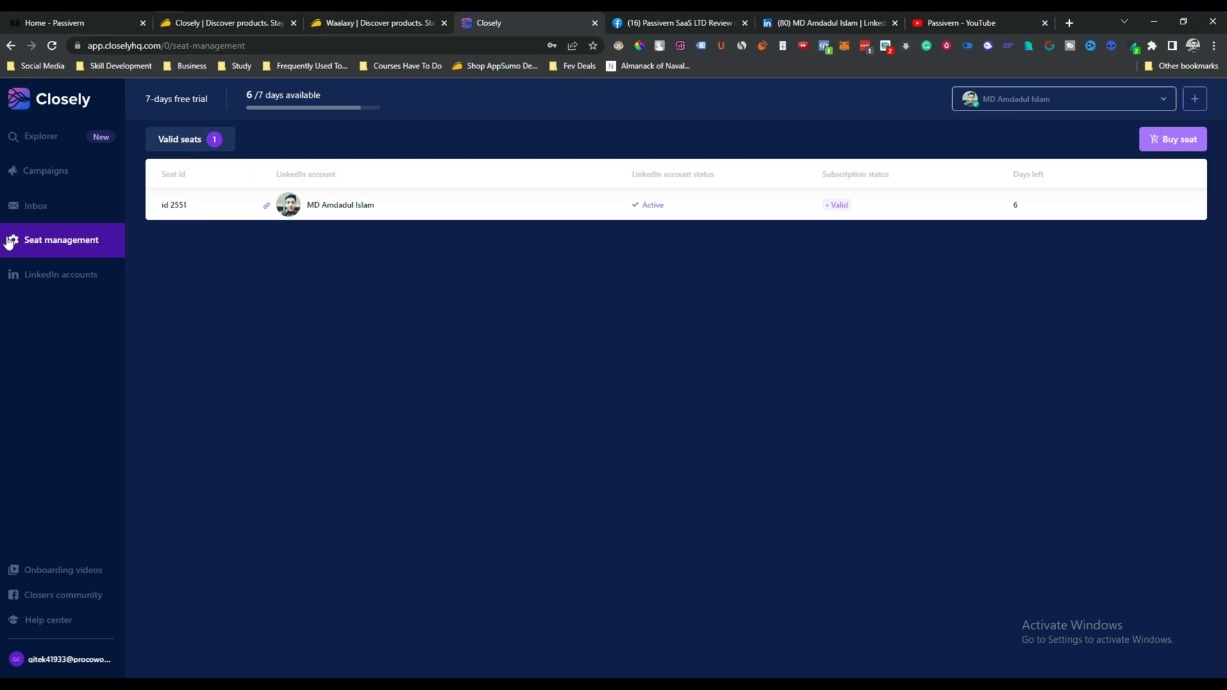
- Show the LinkedIn accounts page with the one active, valid connected account
{"action": "left_click", "coordinate": [55, 278]}
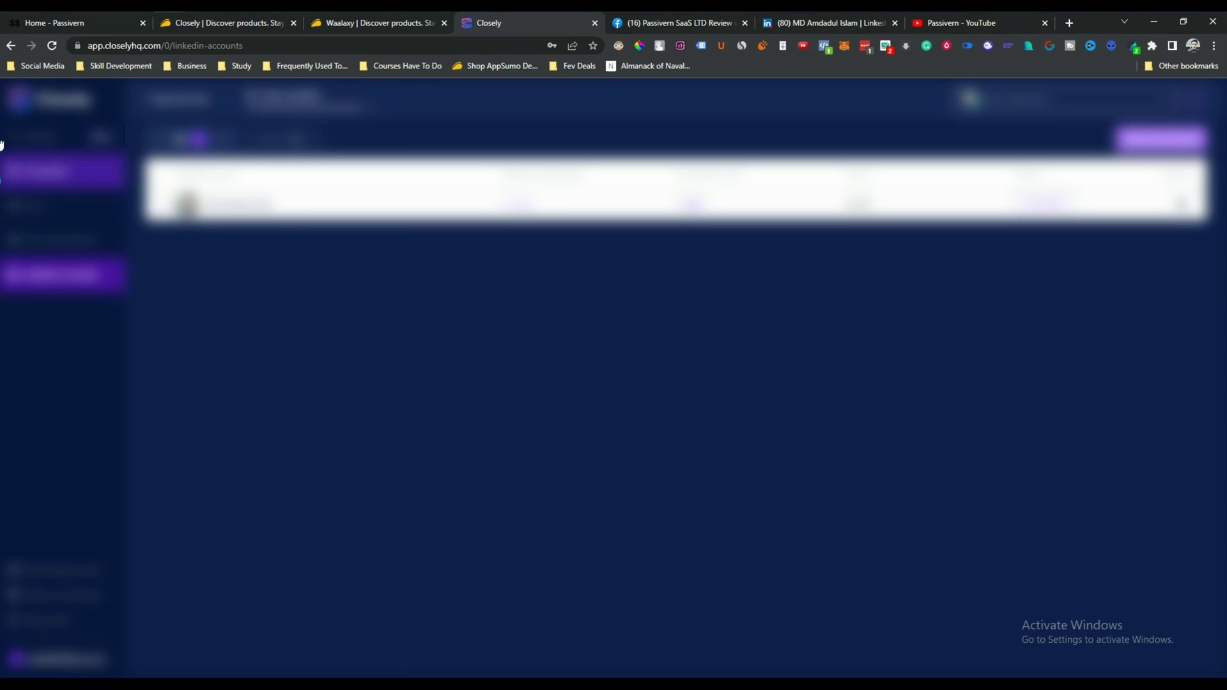